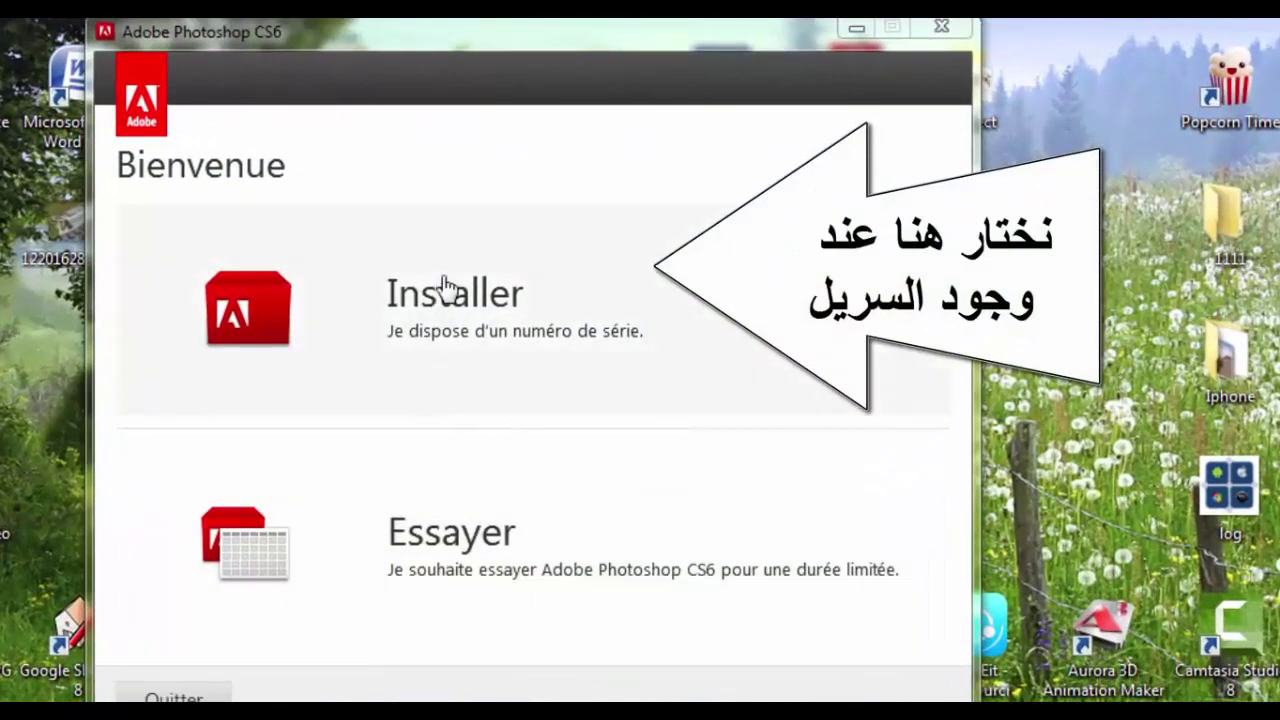
# Choose the serial-number install path and accept the licence agreement.
pyautogui.click(686, 328)
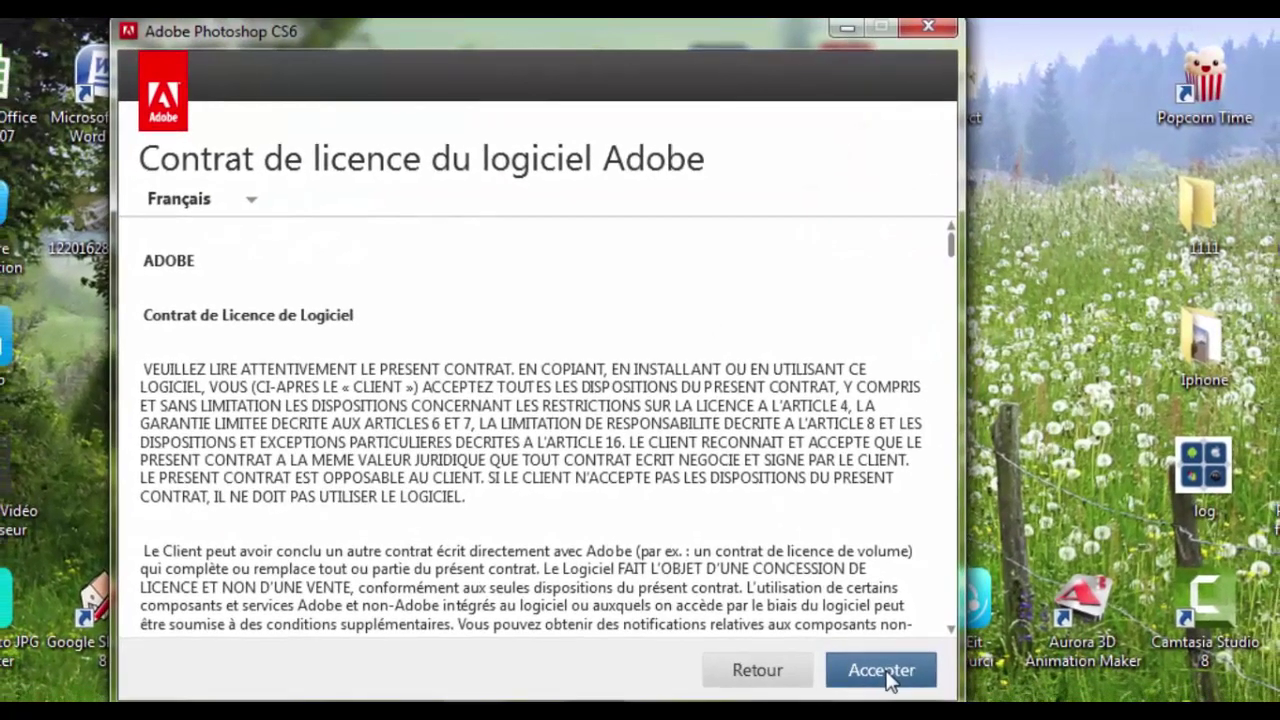
pyautogui.click(882, 672)
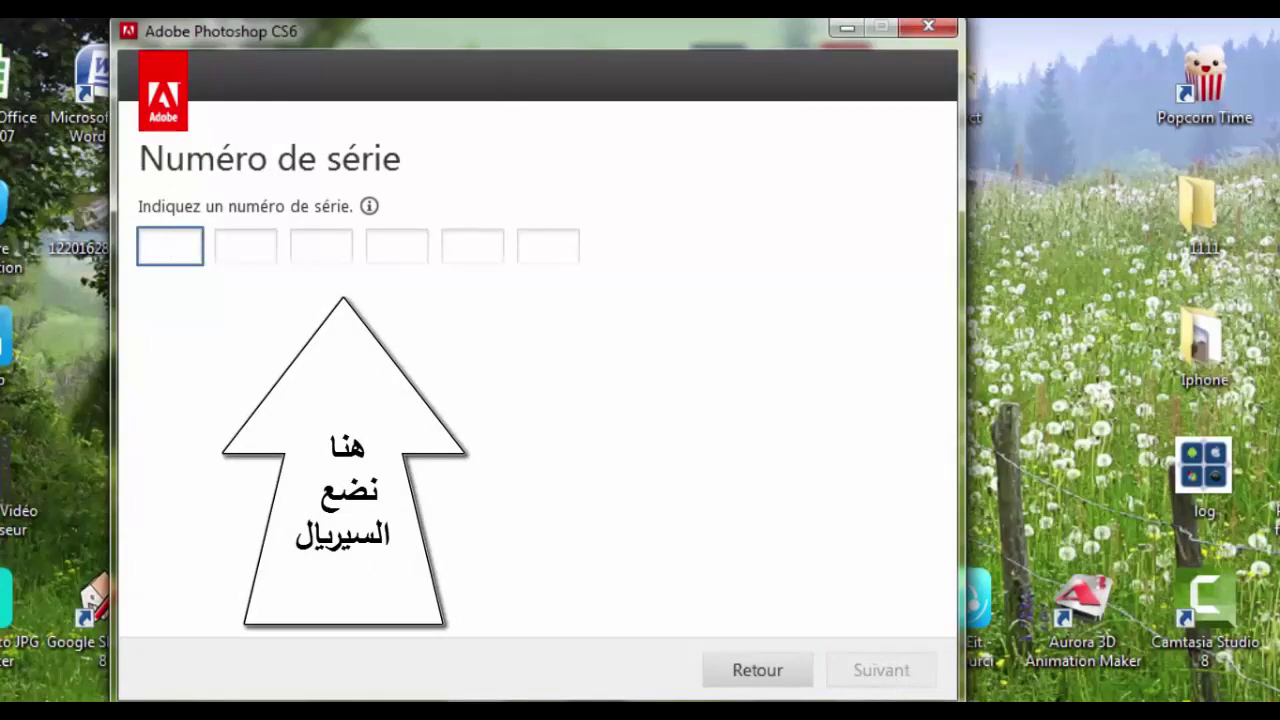
# Enter a serial number in the six boxes and submit it, getting the invalid-serial warning.
pyautogui.write('0000')
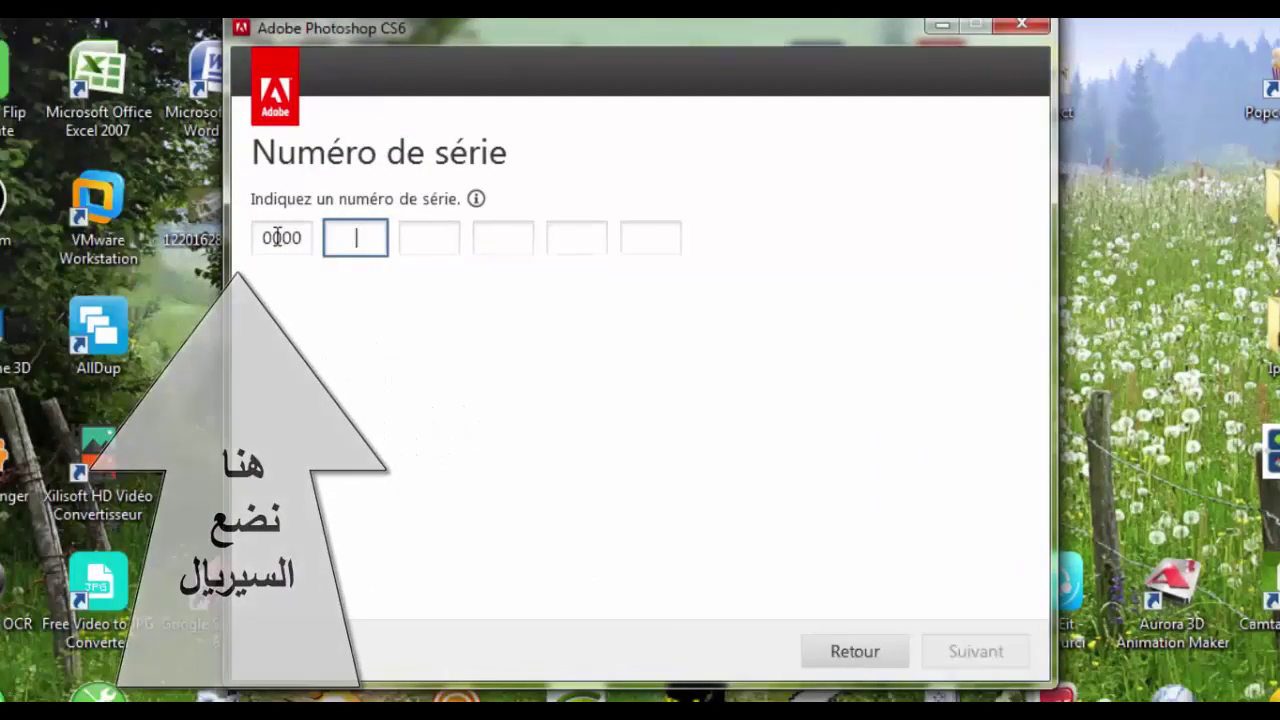
pyautogui.write('00000000000000000000')
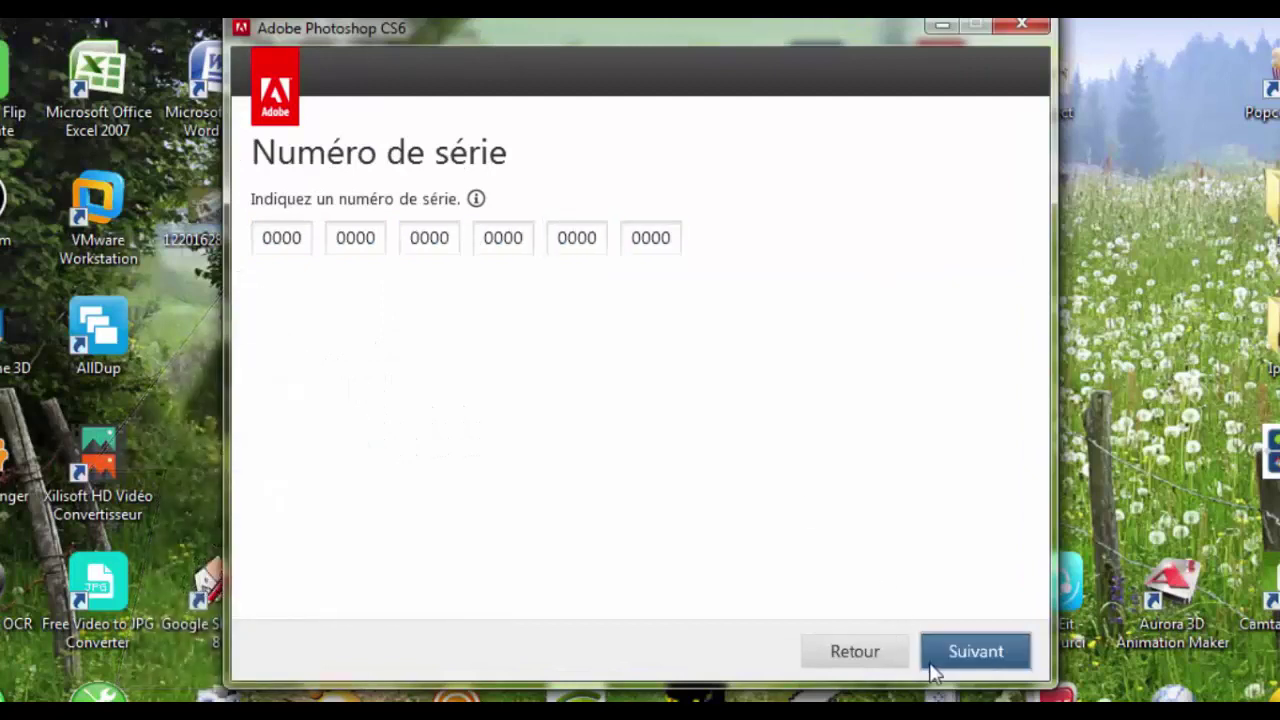
pyautogui.click(976, 652)
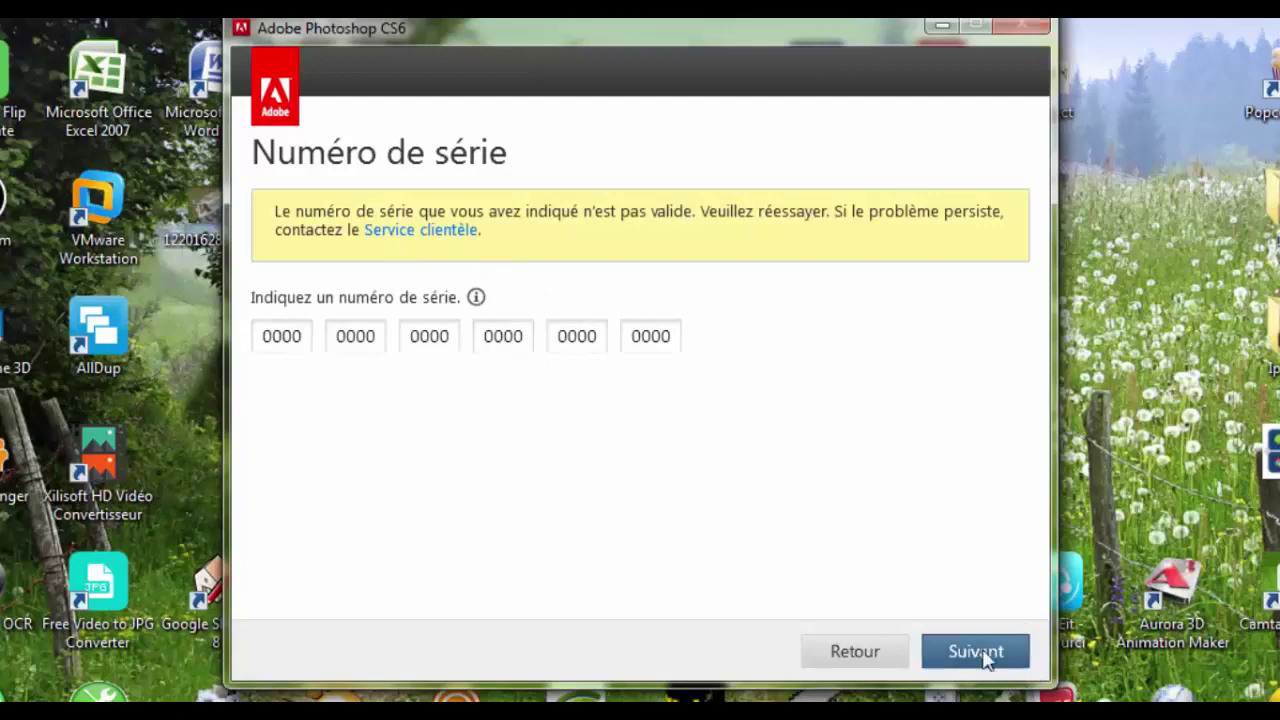
pyautogui.click(945, 661)
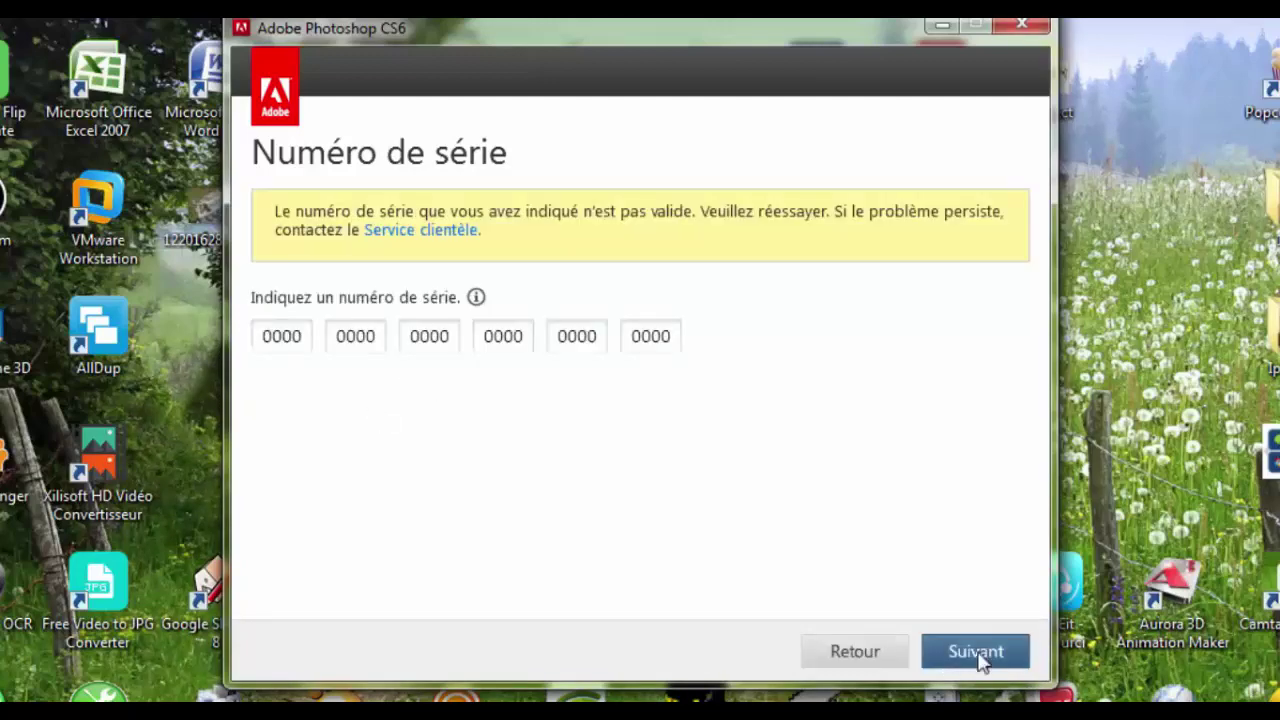
# Return to the welcome page, switch to the trial installation and accept its licence.
pyautogui.click(850, 651)
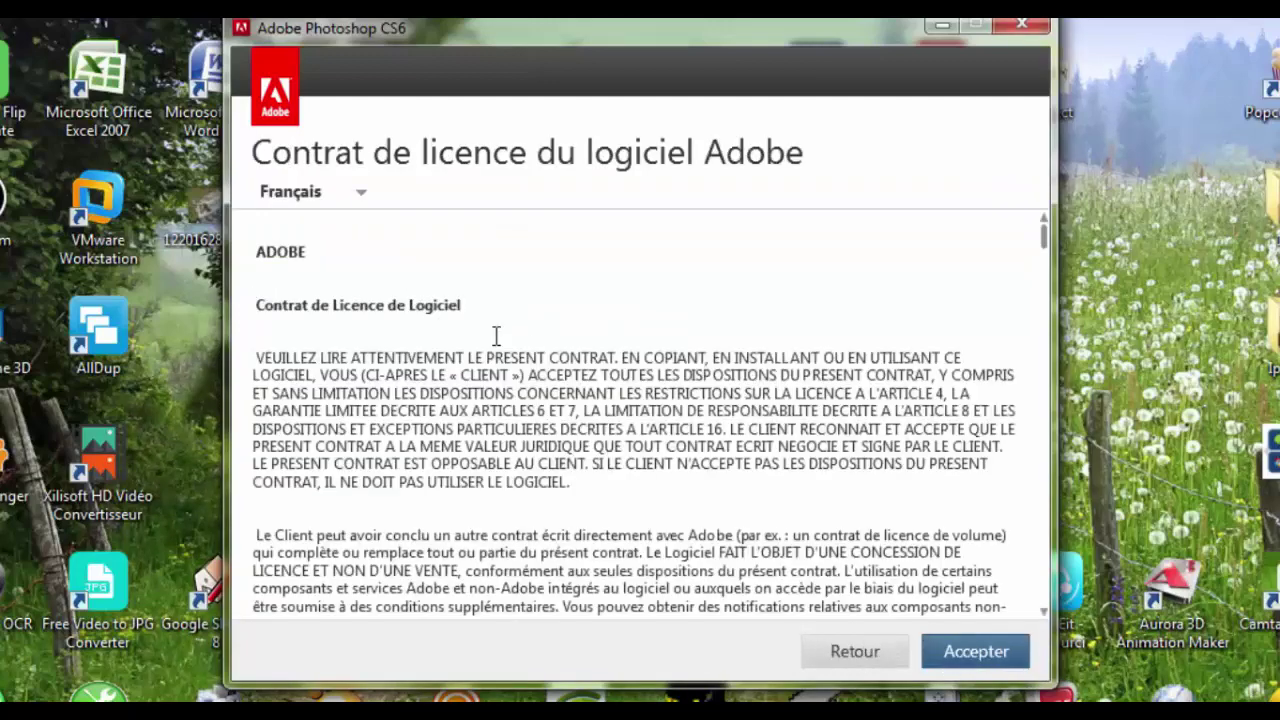
pyautogui.scroll(-1, 466, 381)
pyautogui.click(874, 665)
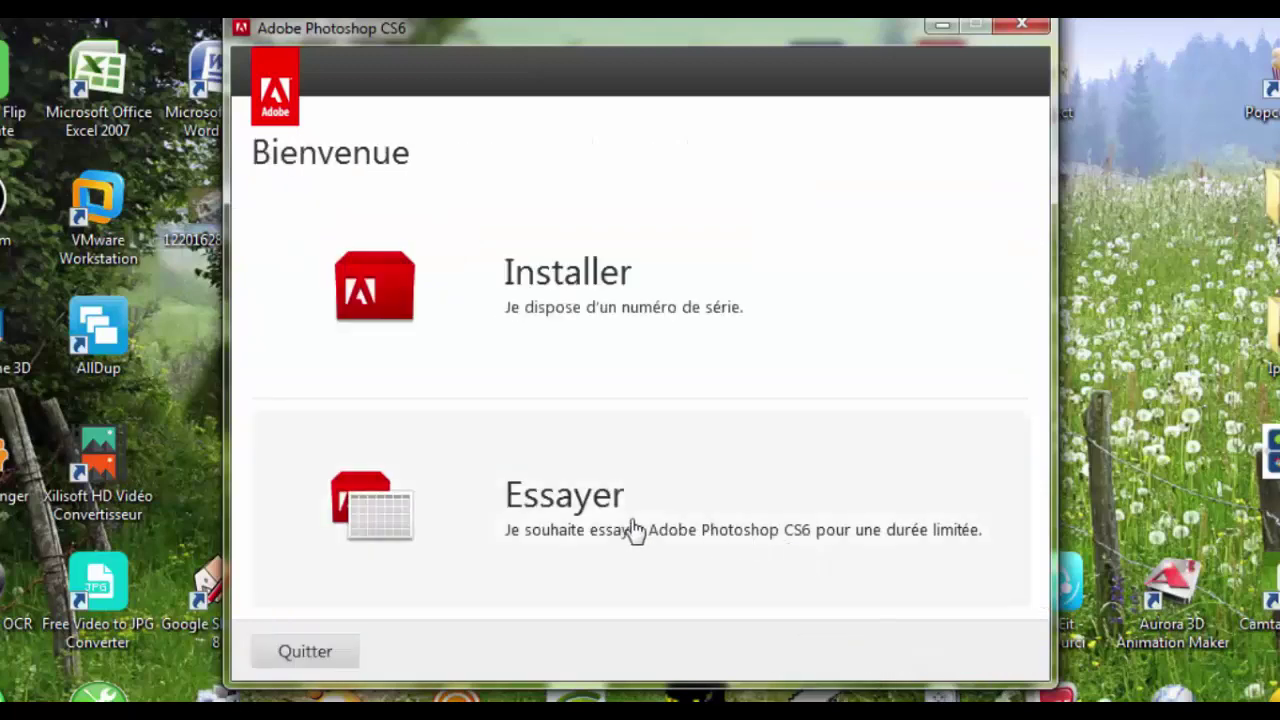
pyautogui.click(634, 528)
pyautogui.click(971, 651)
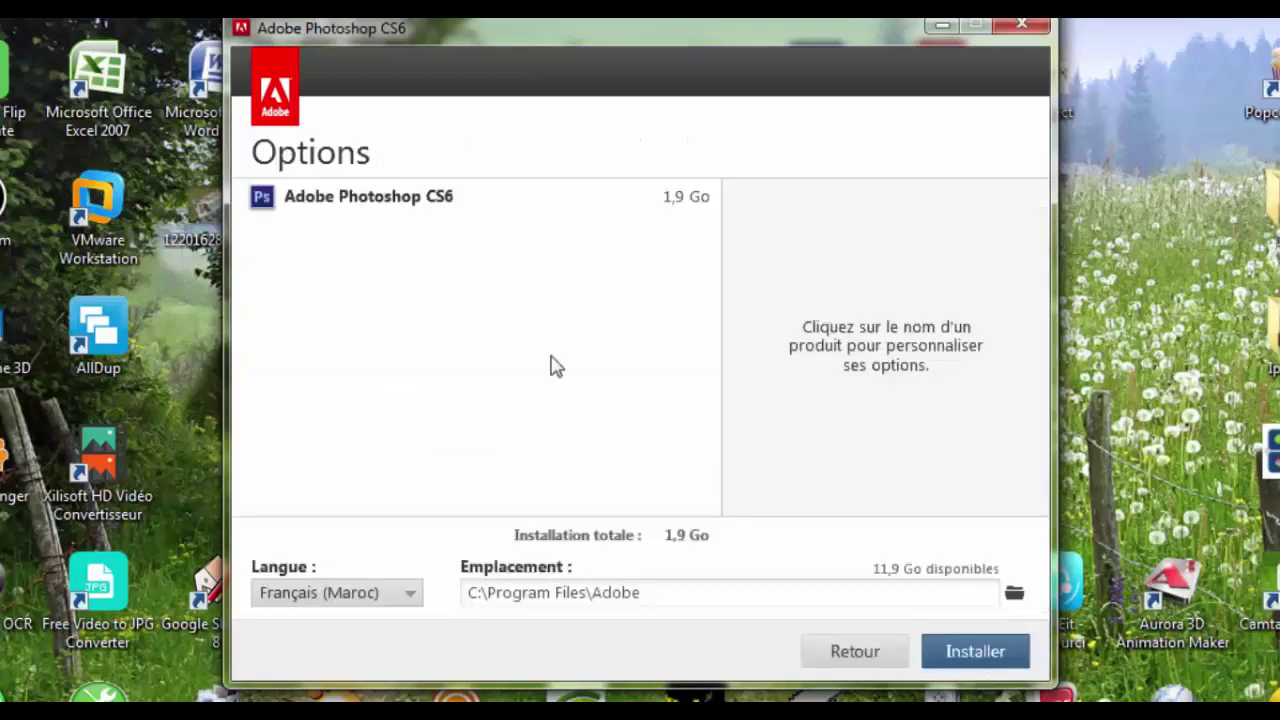
# Review the Photoshop CS6 components, reselect the trial, and keep Français (Maroc) as language.
pyautogui.click(390, 205)
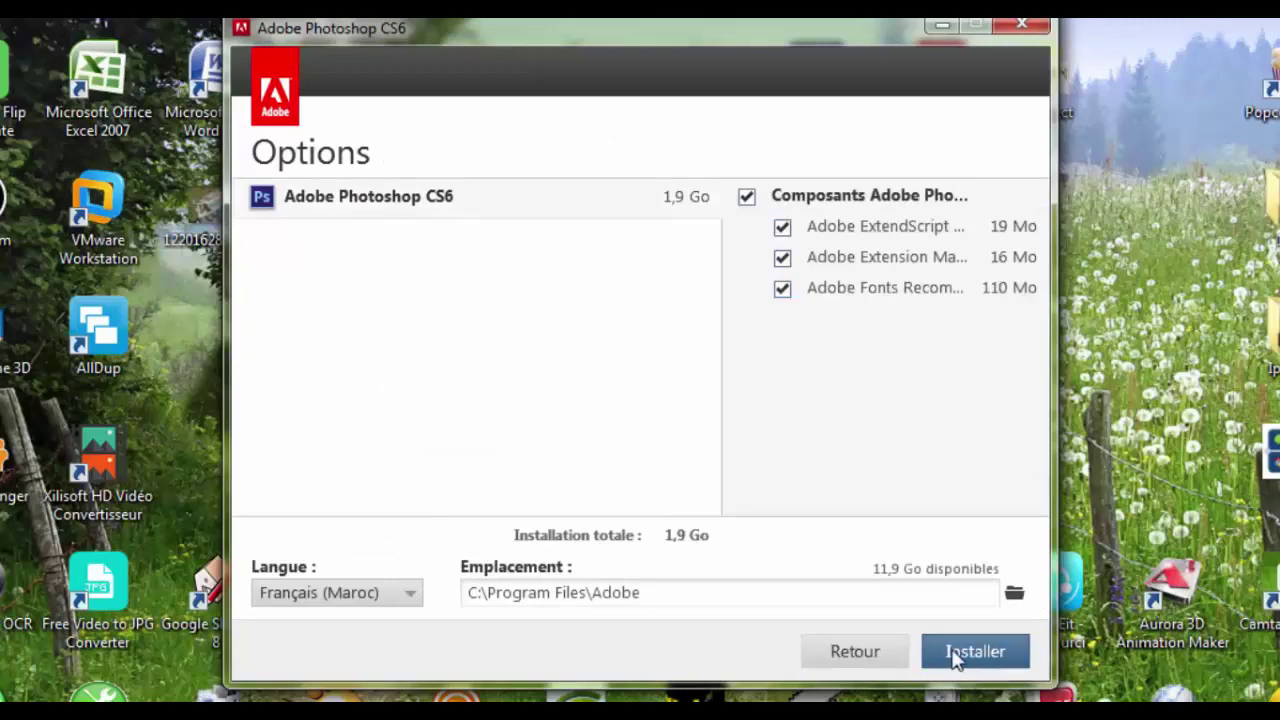
pyautogui.click(857, 653)
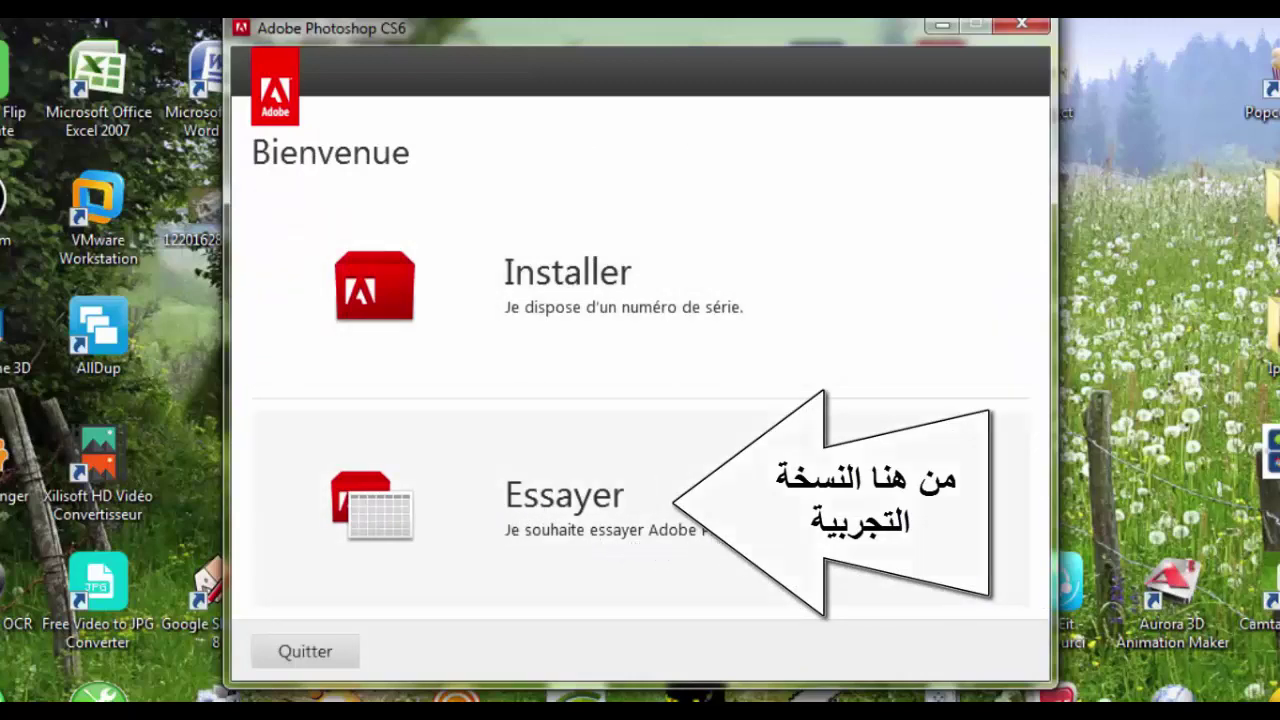
pyautogui.click(688, 540)
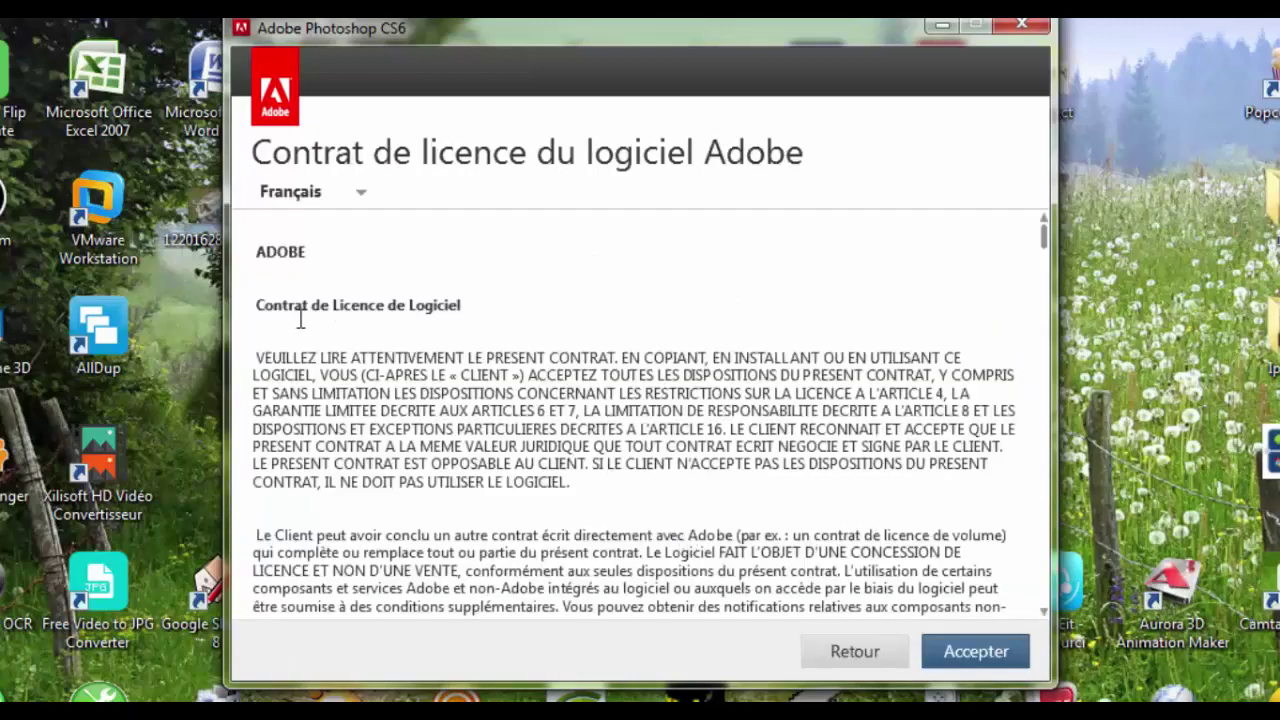
pyautogui.click(998, 664)
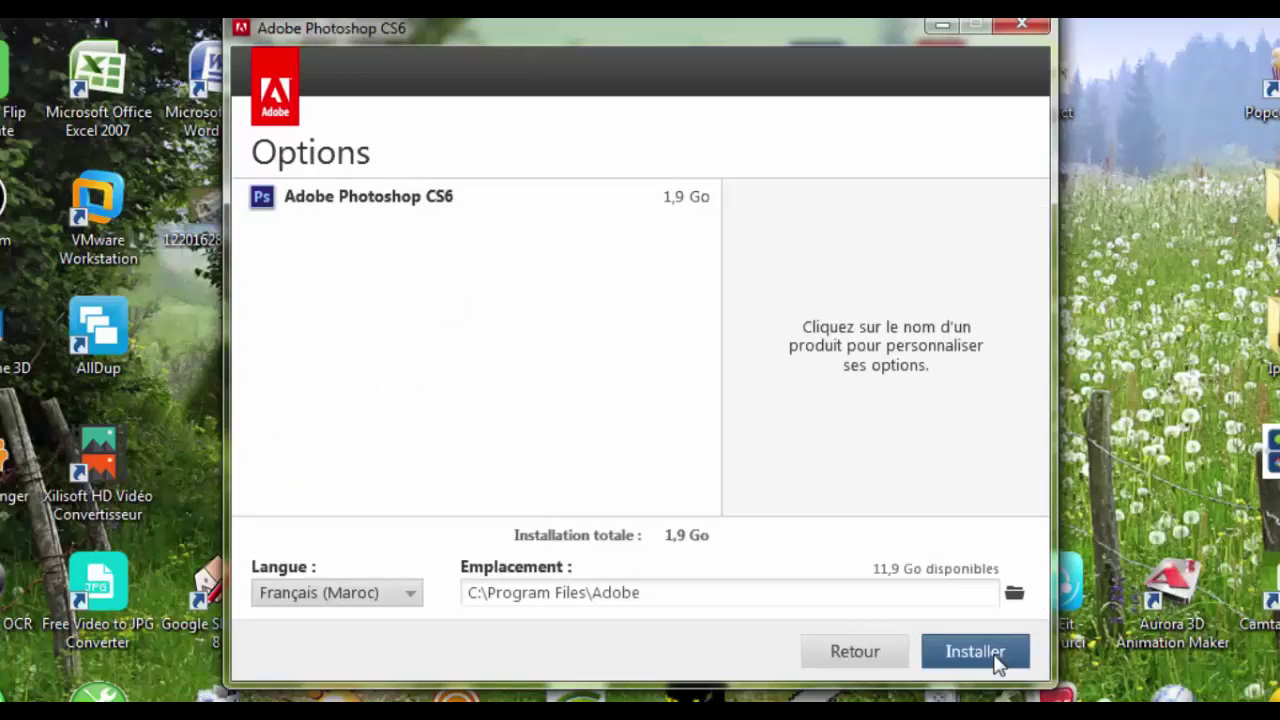
pyautogui.click(411, 596)
pyautogui.click(411, 596)
# Install the Photoshop CS6 trial and close the installer once finished.
pyautogui.click(975, 651)
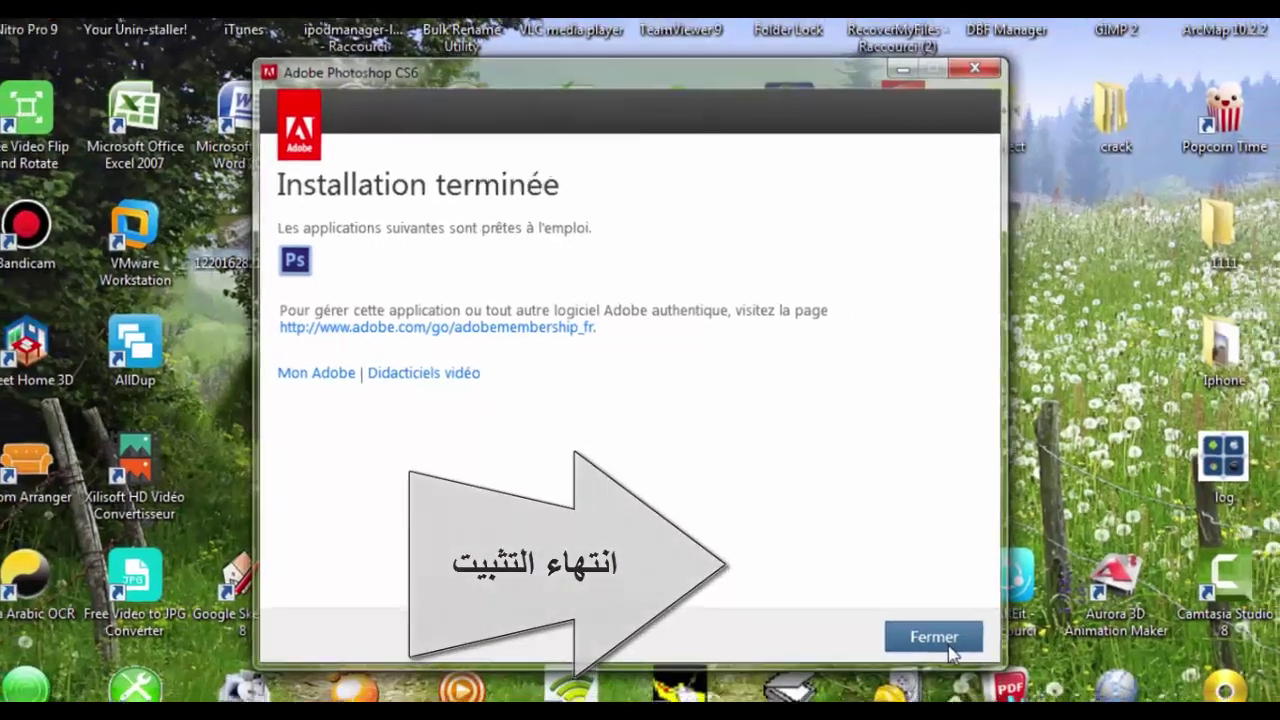
pyautogui.click(962, 664)
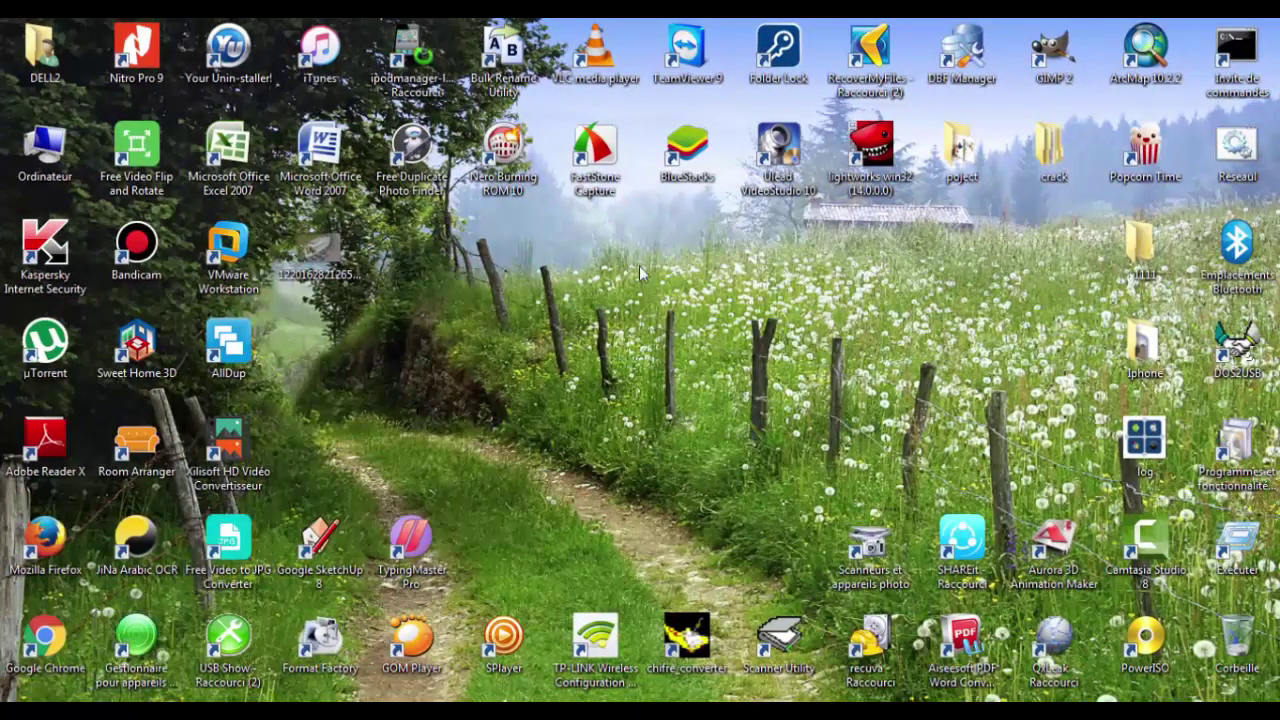
# Send Adobe Photoshop CS6 from the Start menu program list to the desktop as a shortcut.
pyautogui.press('super')
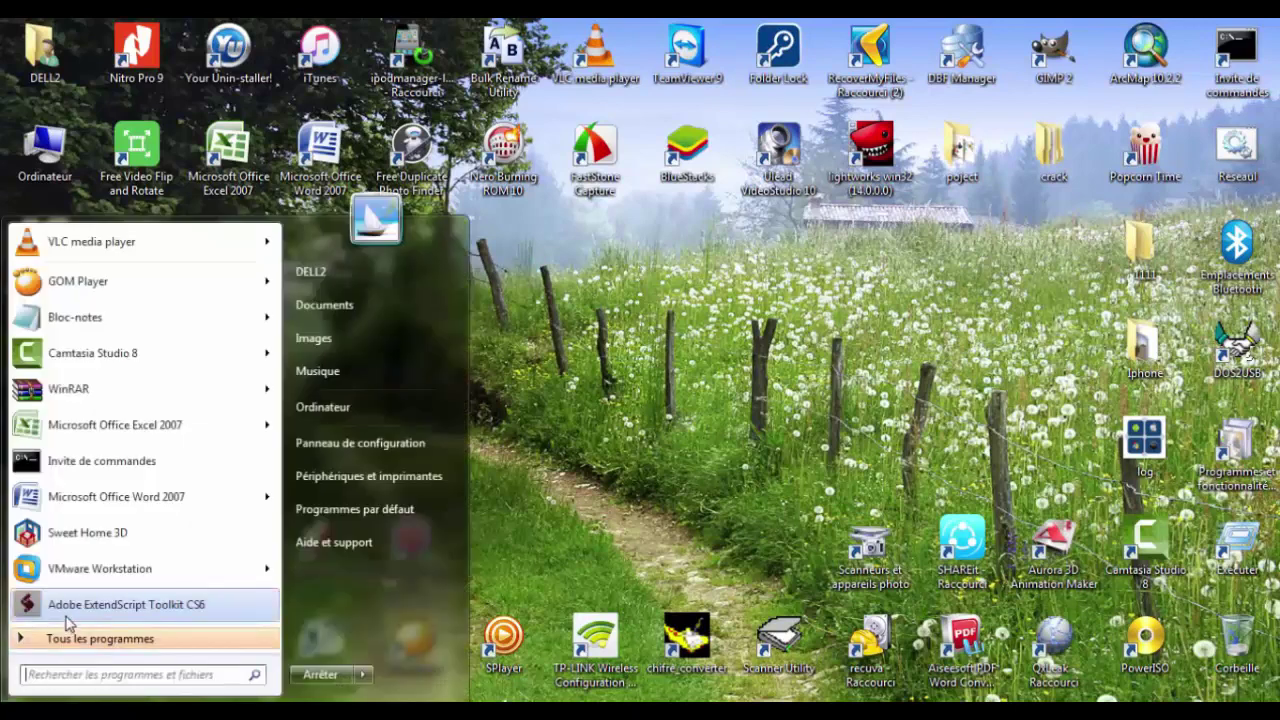
pyautogui.click(62, 644)
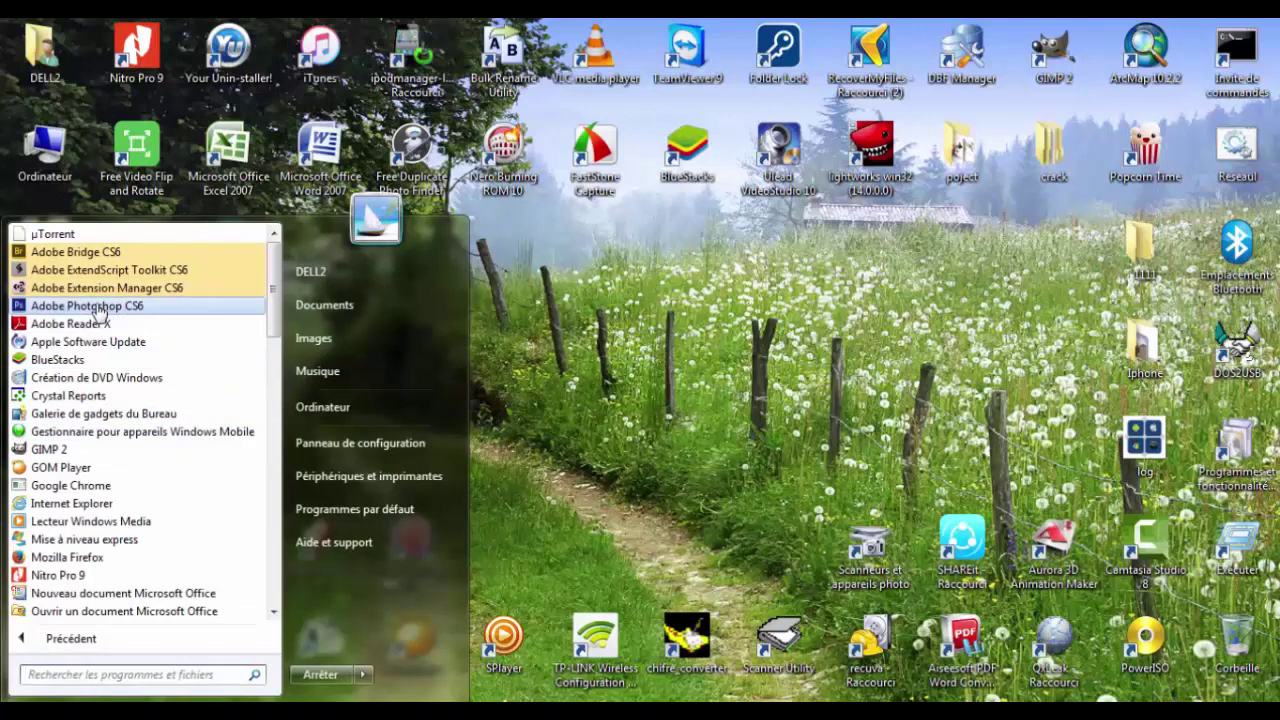
pyautogui.rightClick(97, 313)
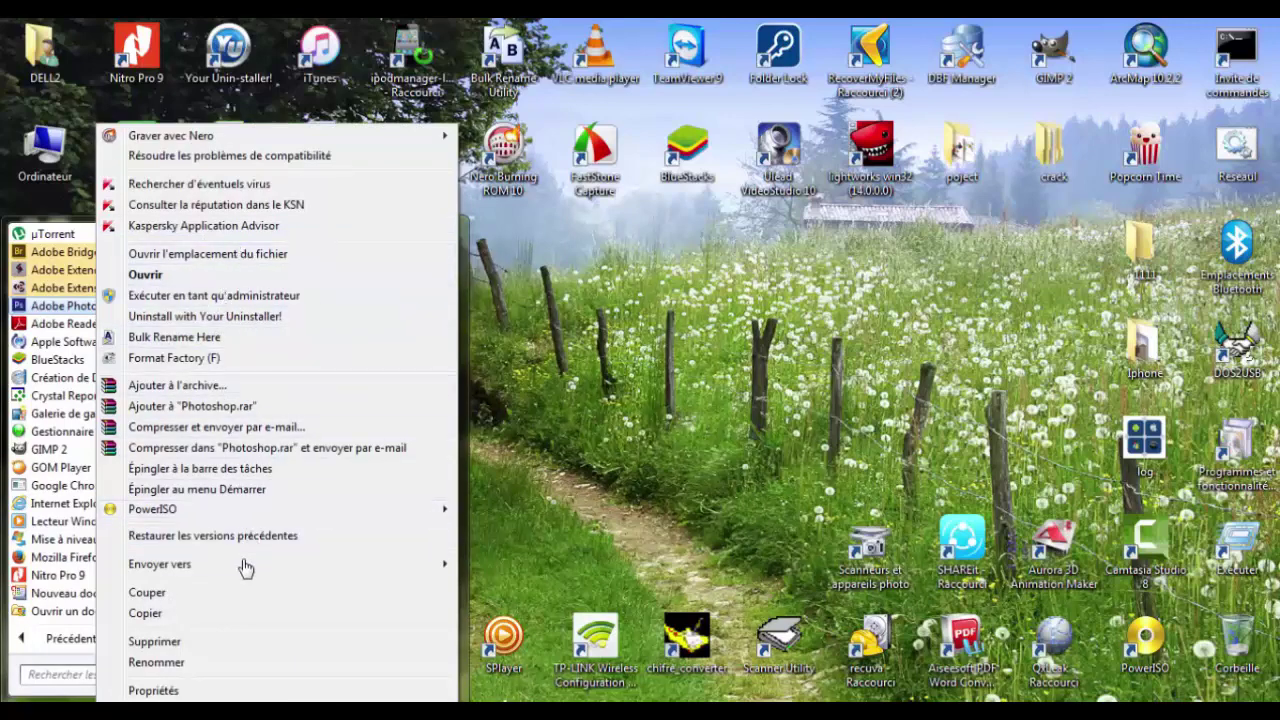
pyautogui.moveTo(160, 564)
pyautogui.click(520, 397)
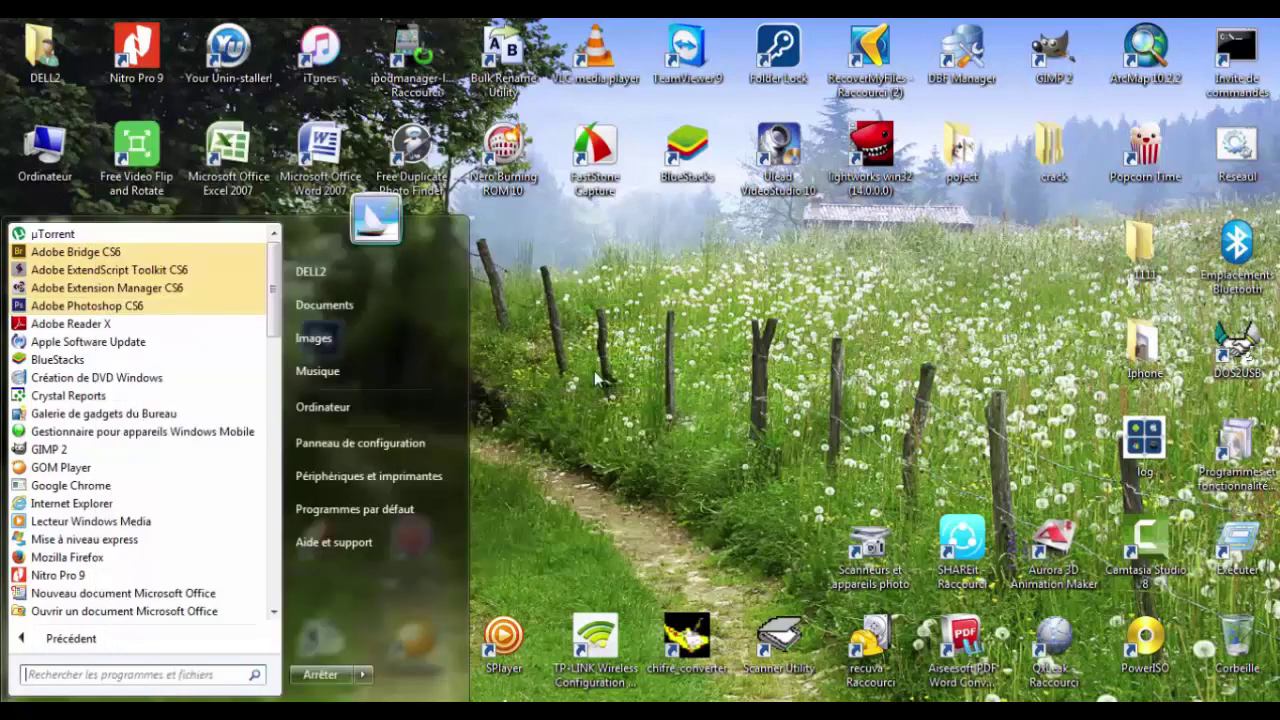
pyautogui.click(605, 378)
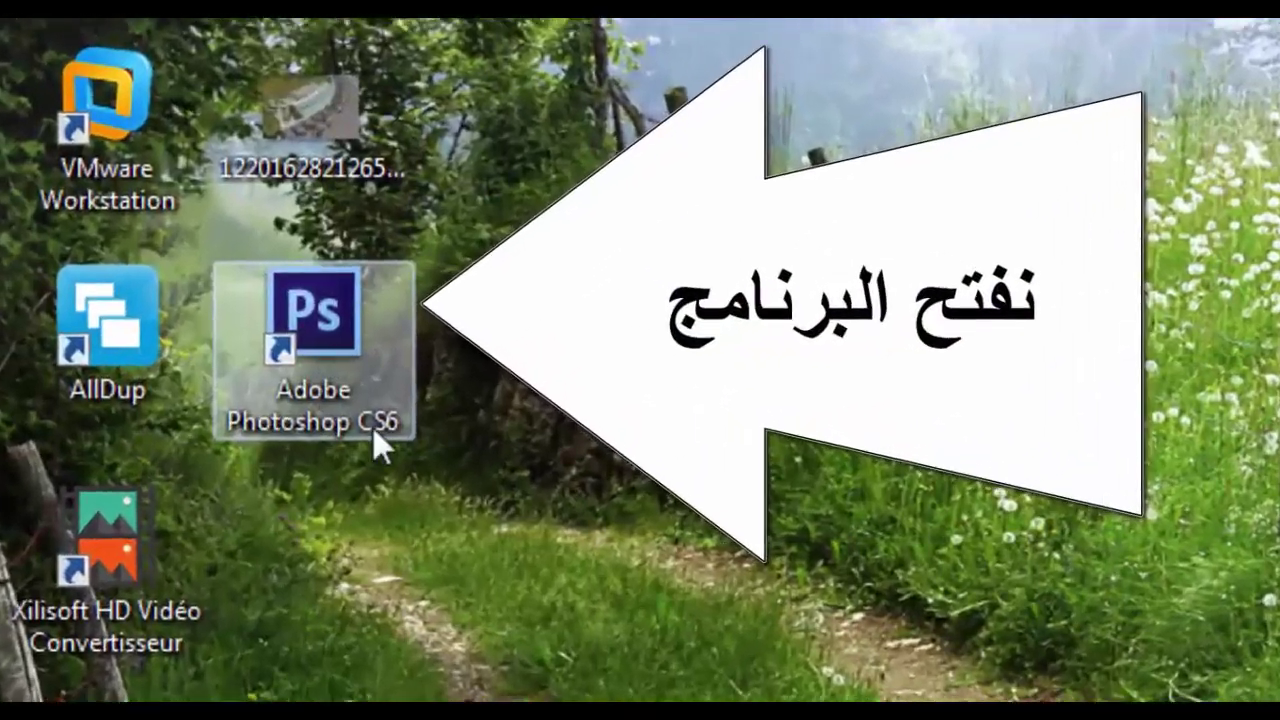
pyautogui.doubleClick(337, 292)
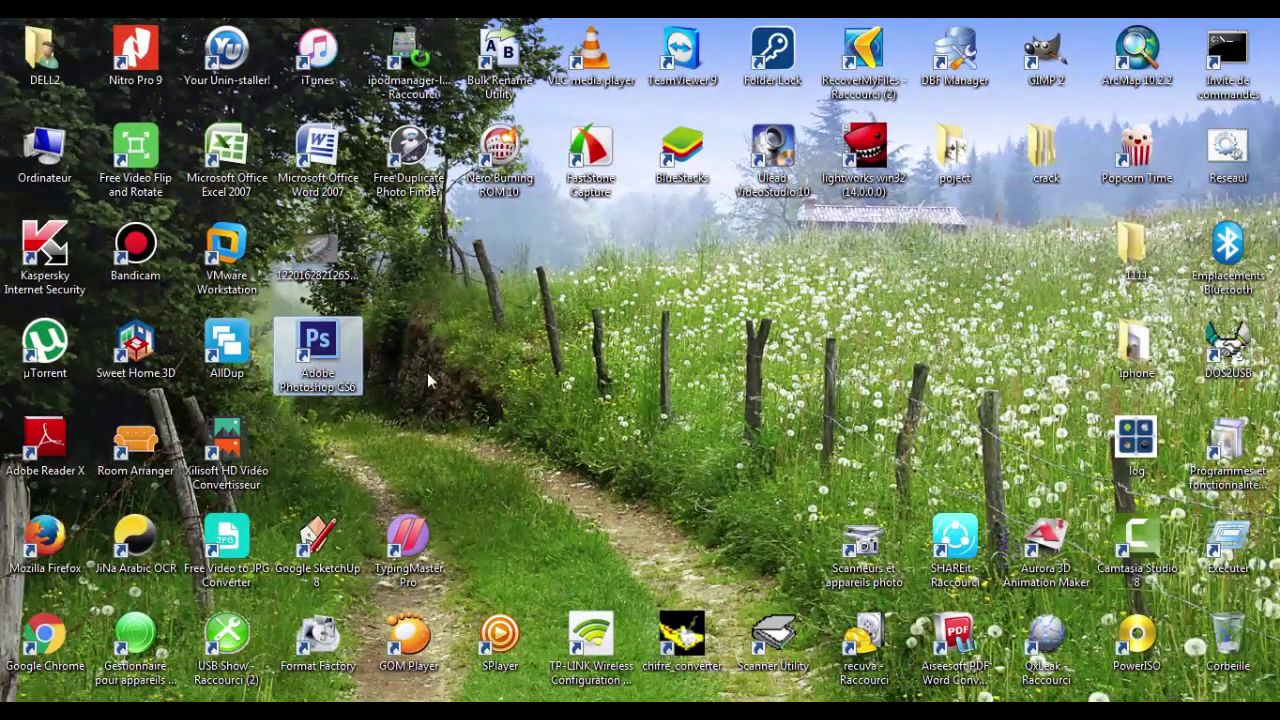
# Launch Adobe Photoshop CS6 from its desktop shortcut.
pyautogui.doubleClick(332, 360)
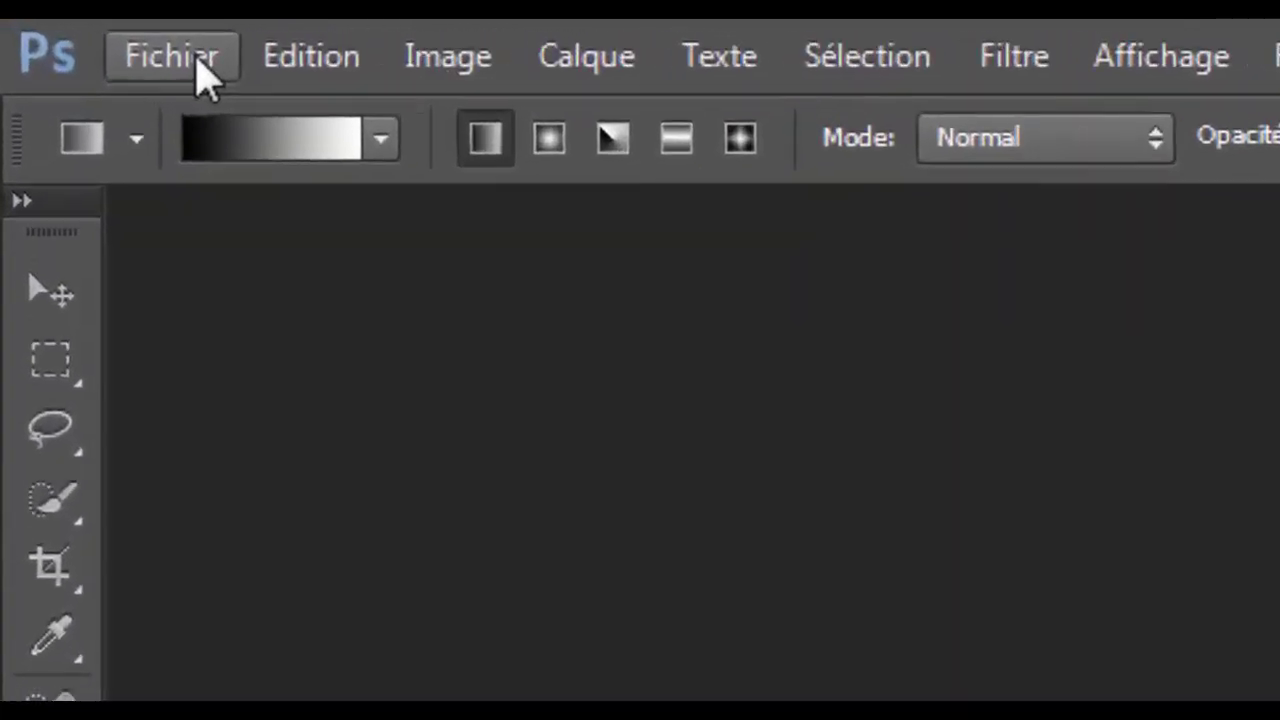
# Open the new document dialog from Fichier > Nouveau.
pyautogui.click(198, 58)
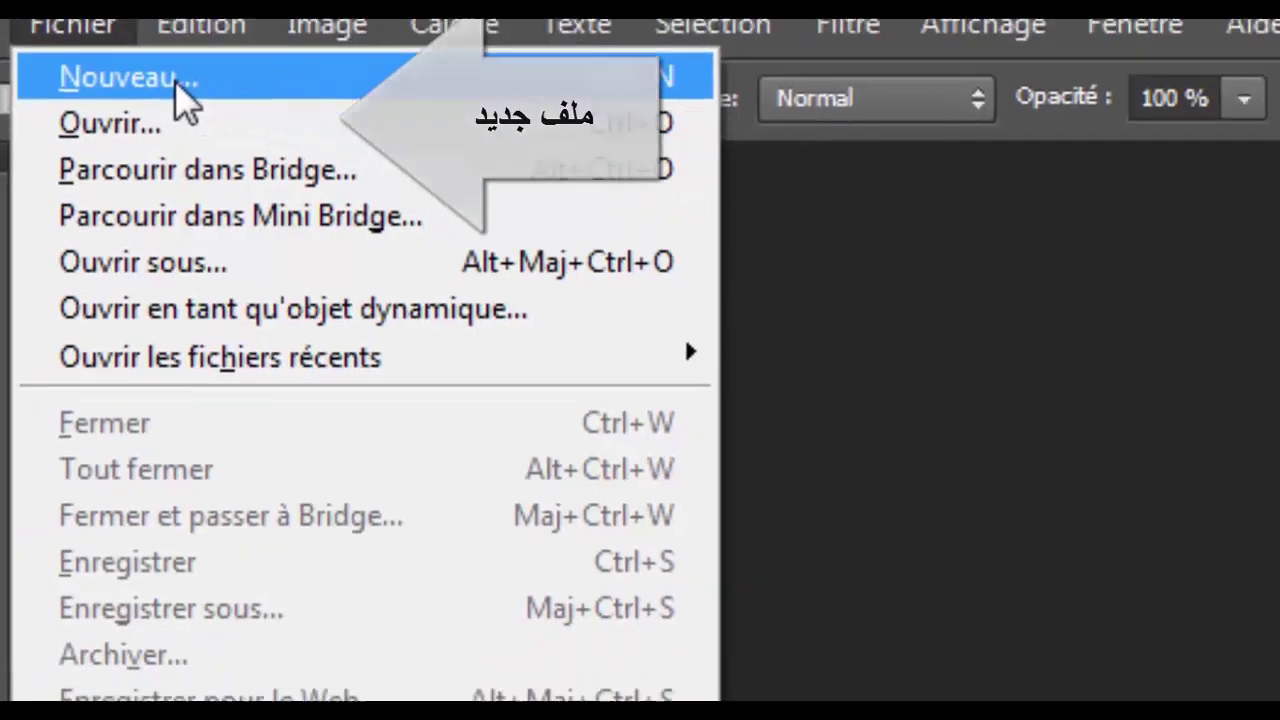
pyautogui.click(284, 119)
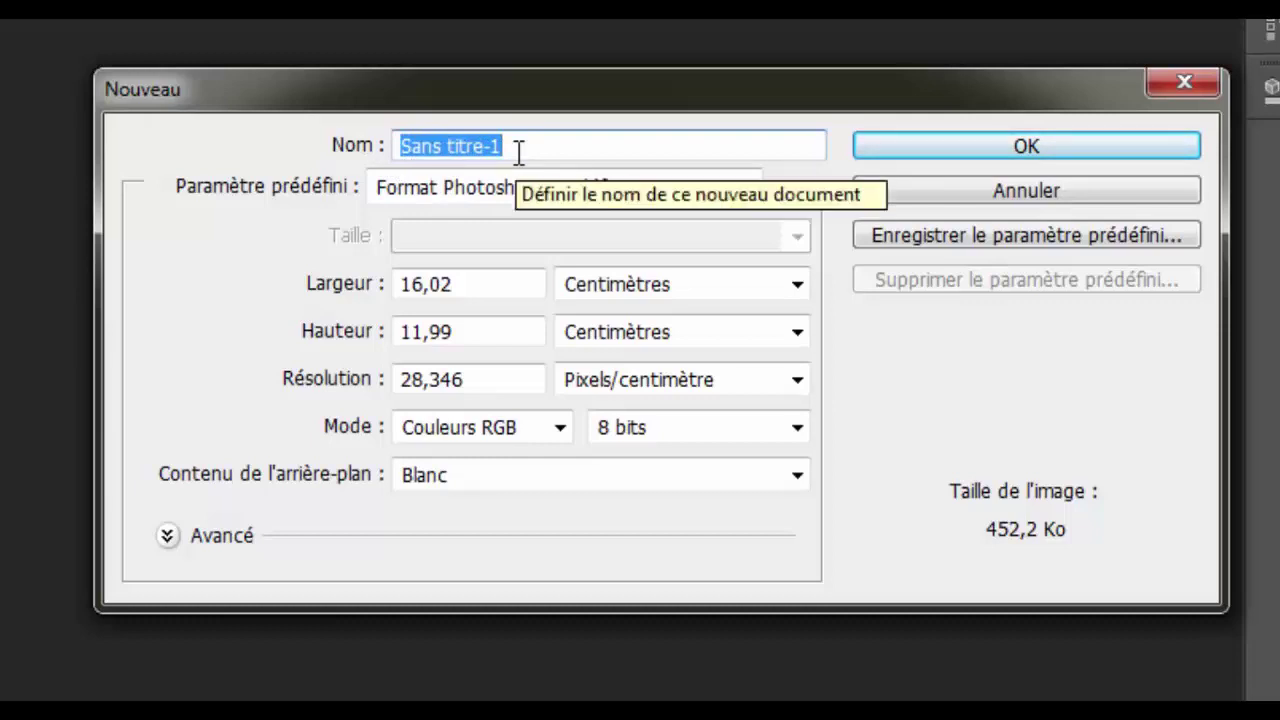
# Name the new document 'photoshop' and size it 700 × 500 pixels.
pyautogui.write('ph')
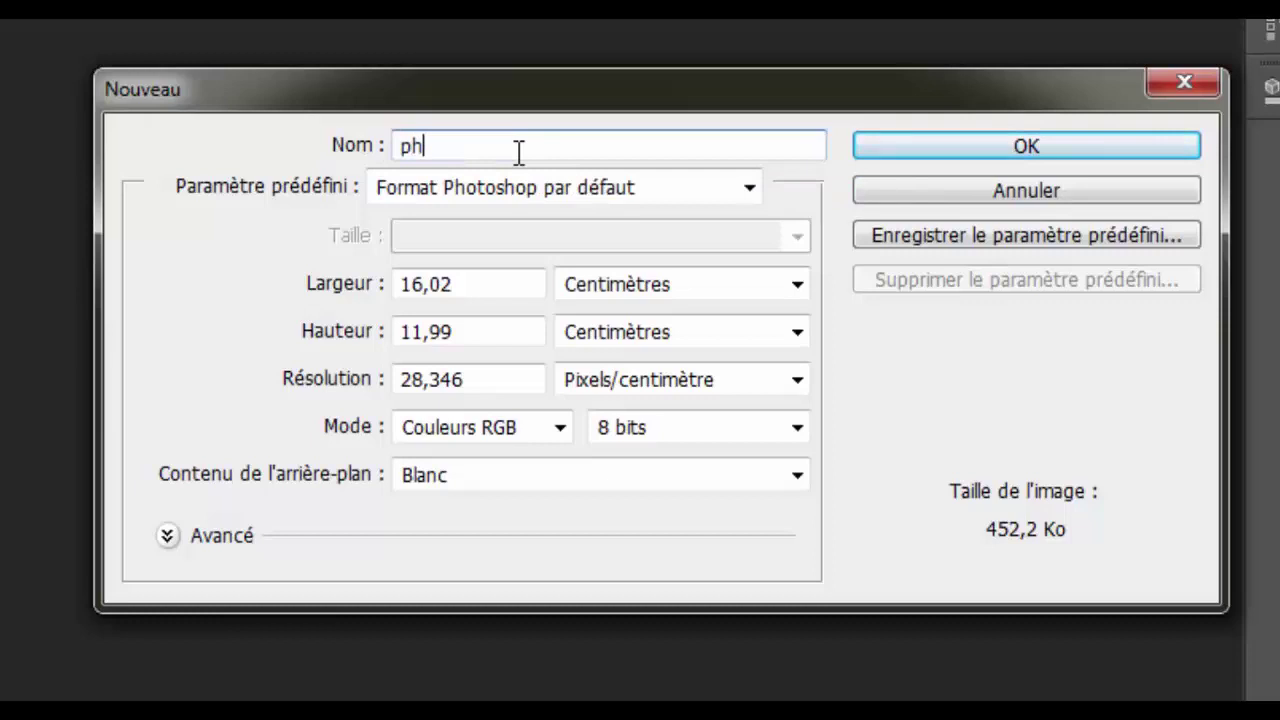
pyautogui.write('otoshop')
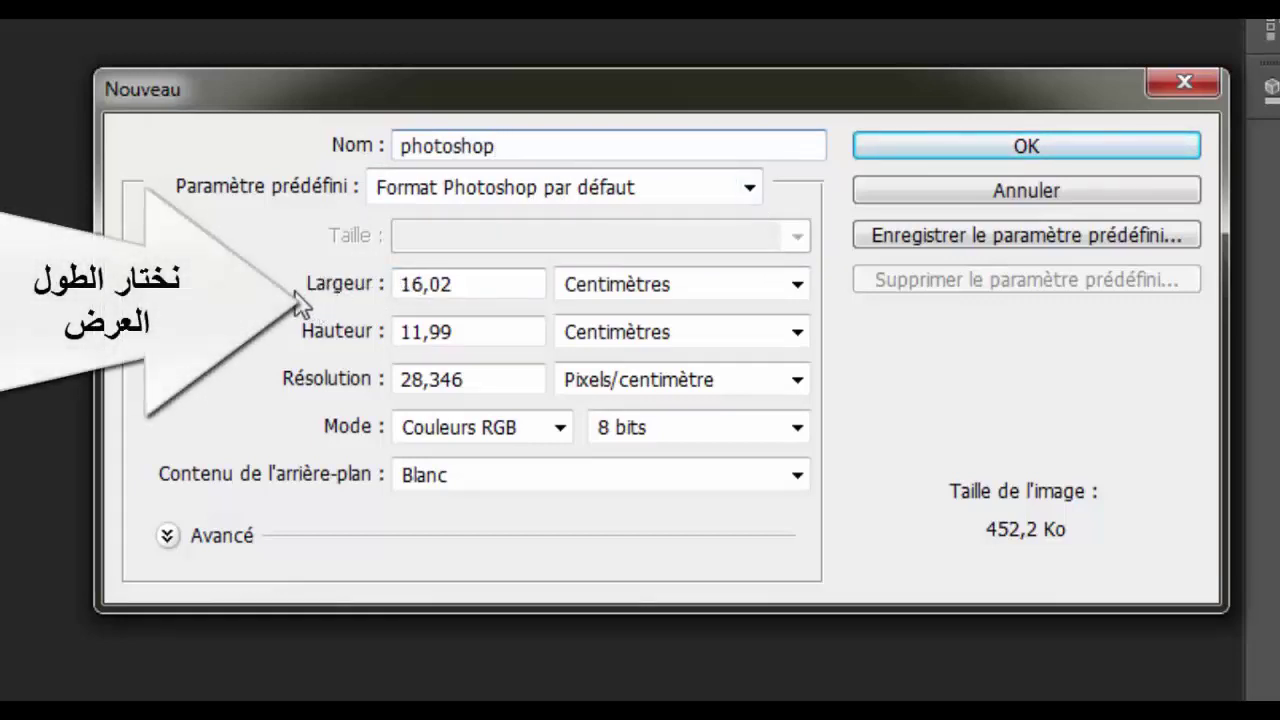
pyautogui.click(449, 276)
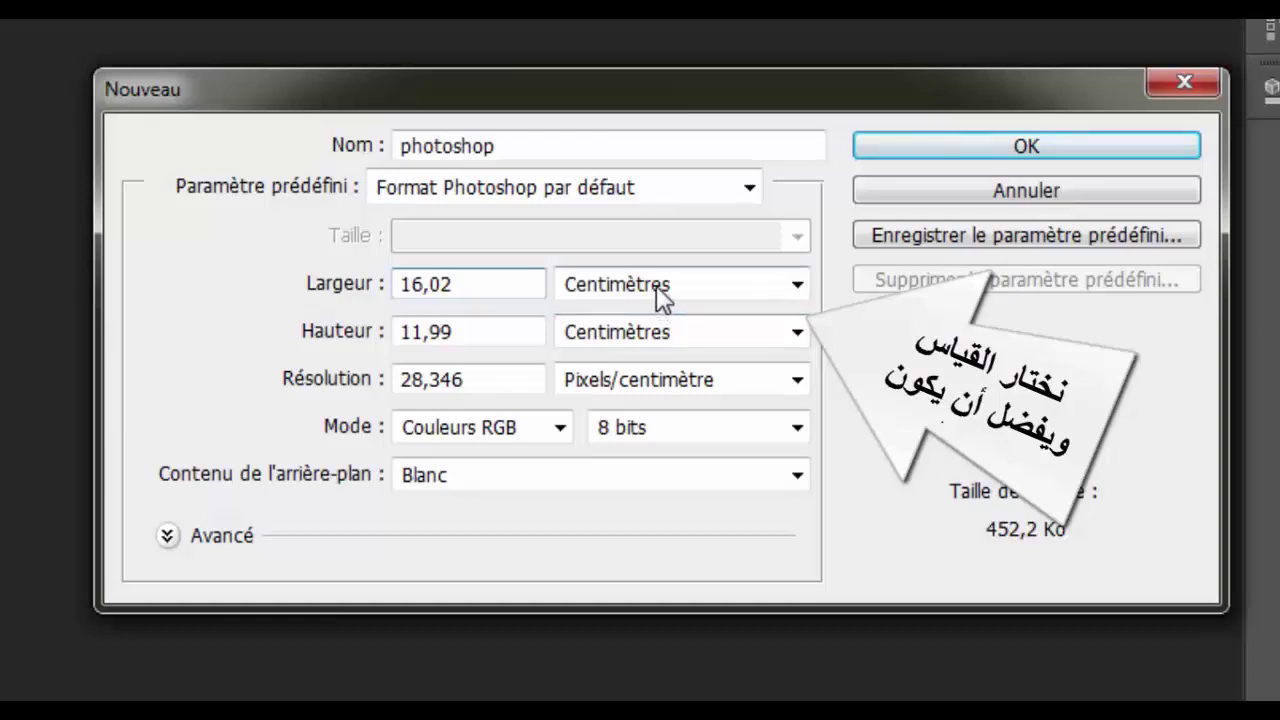
pyautogui.click(797, 286)
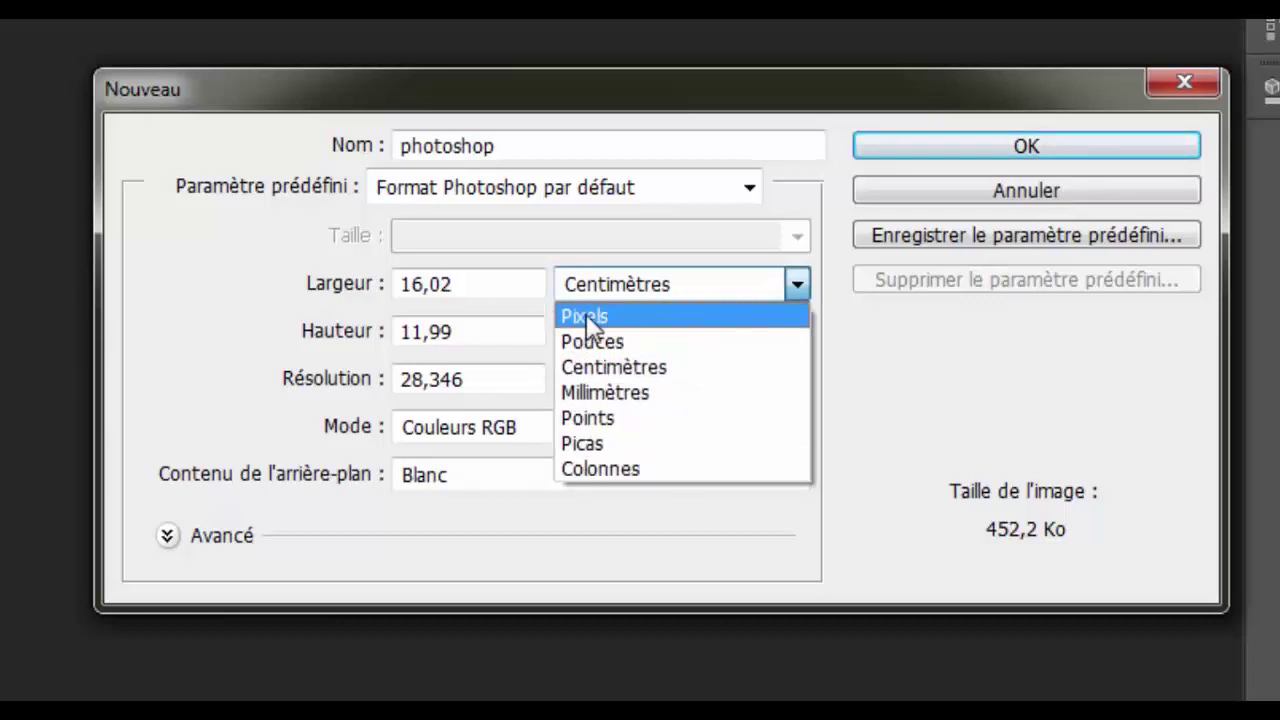
pyautogui.click(663, 329)
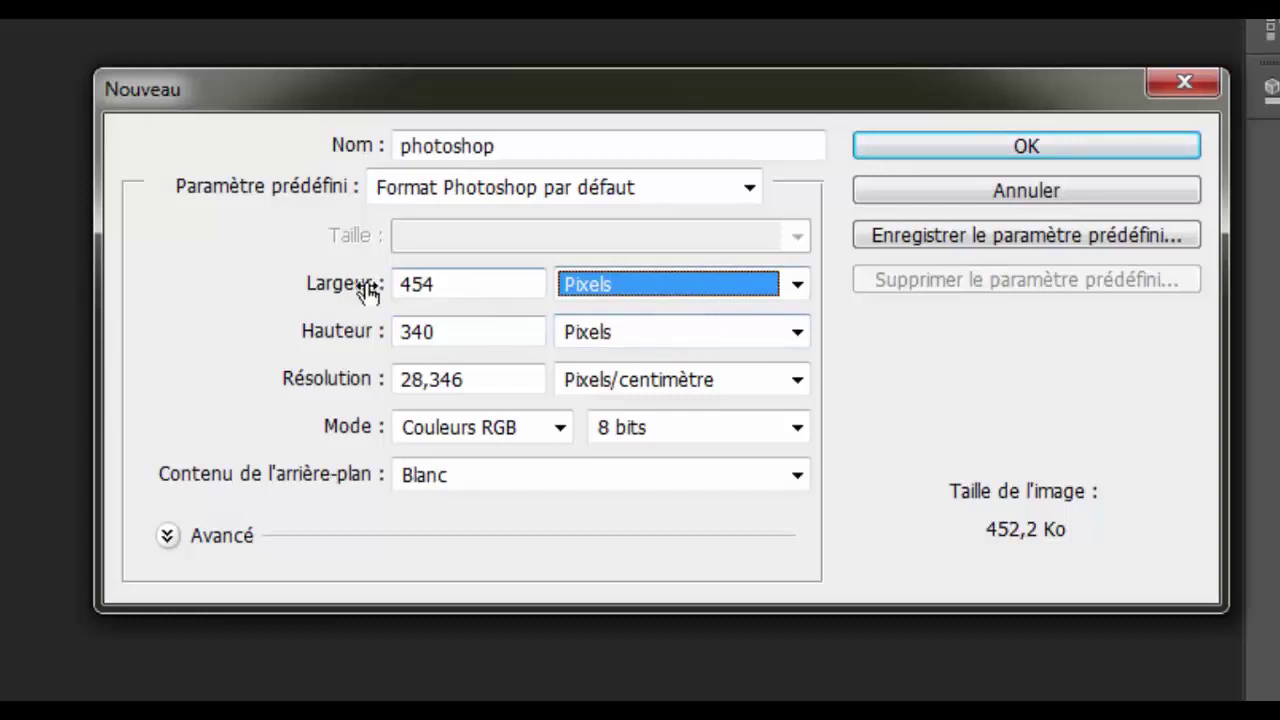
pyautogui.click(451, 289)
pyautogui.moveTo(451, 289); pyautogui.dragTo(392, 284)
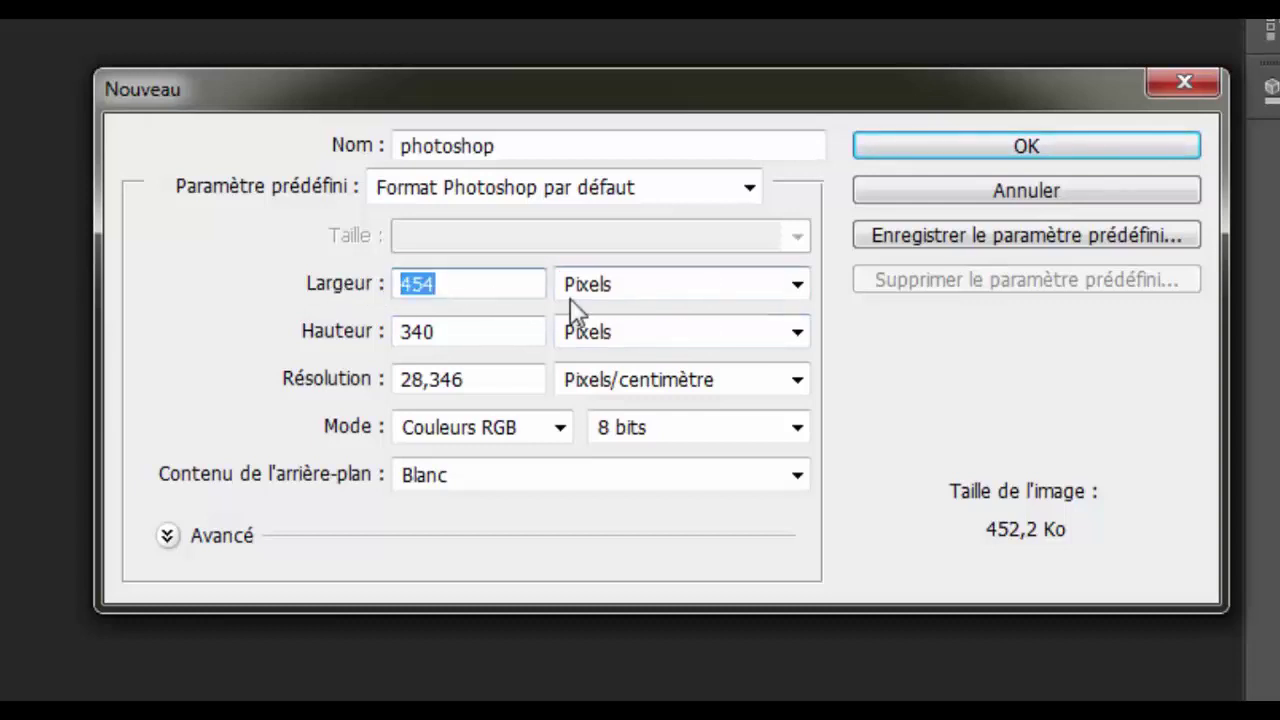
pyautogui.write('700')
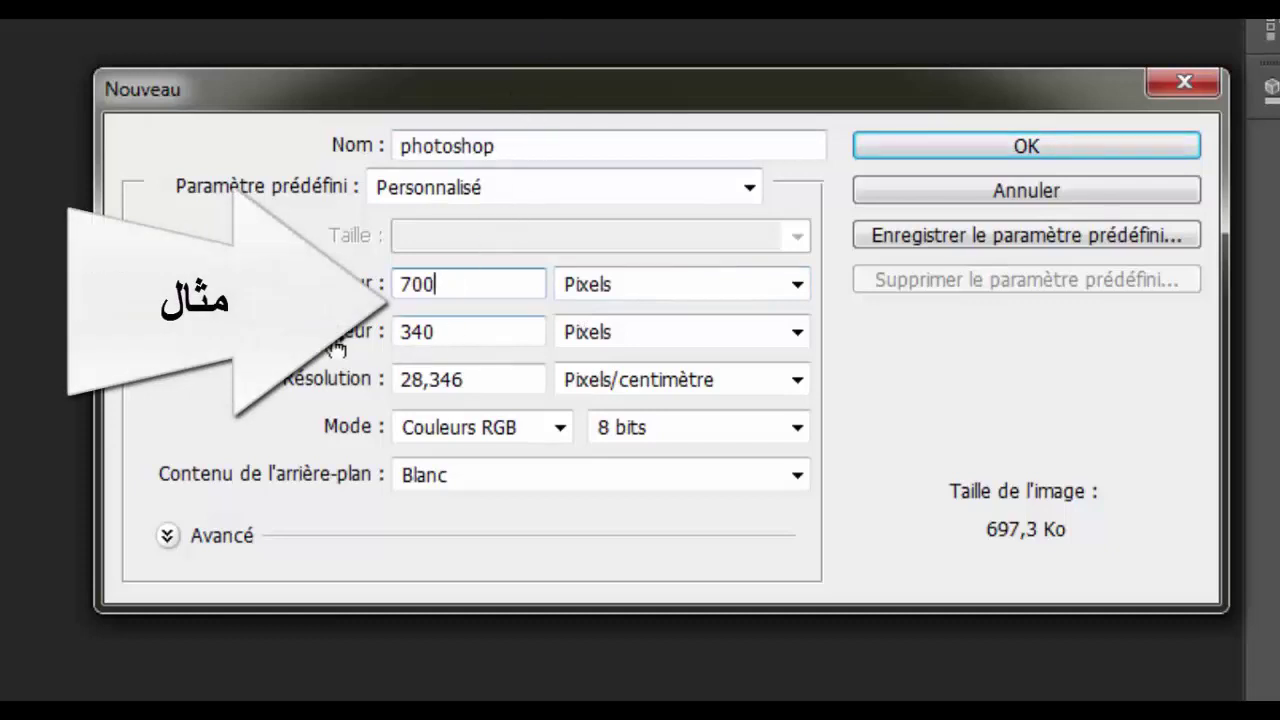
pyautogui.moveTo(436, 332); pyautogui.dragTo(398, 332)
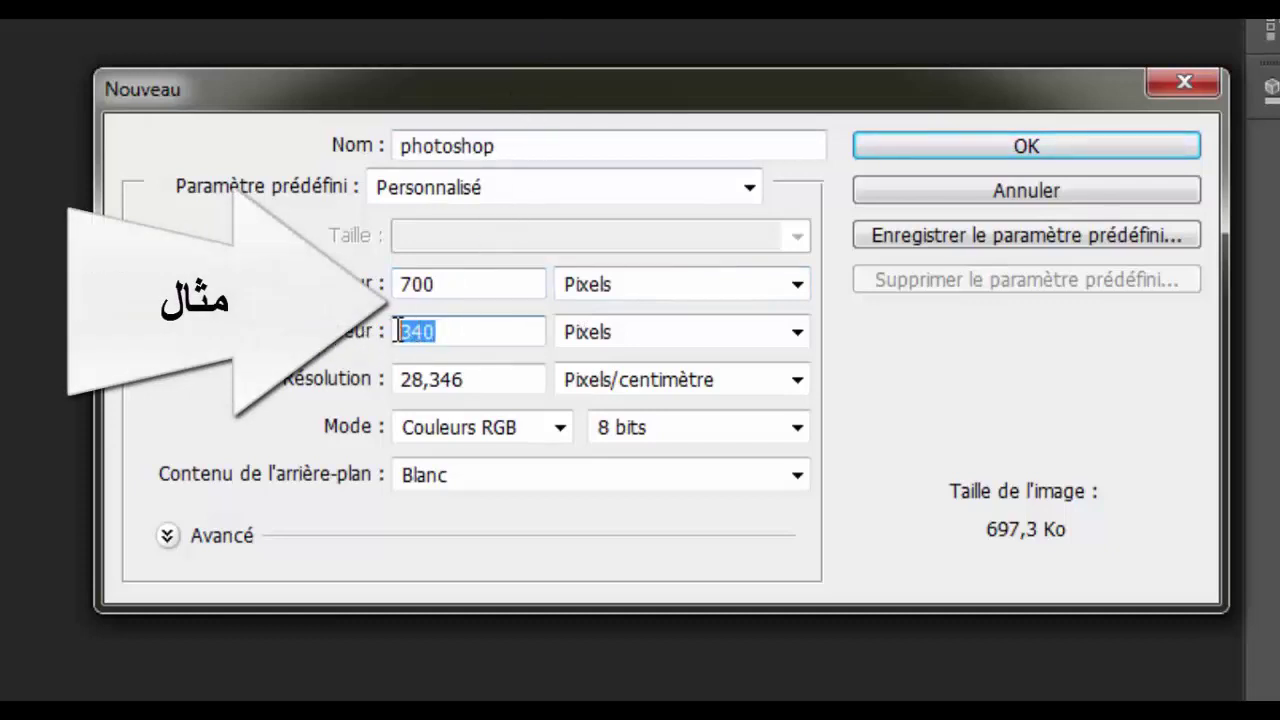
pyautogui.write('5')
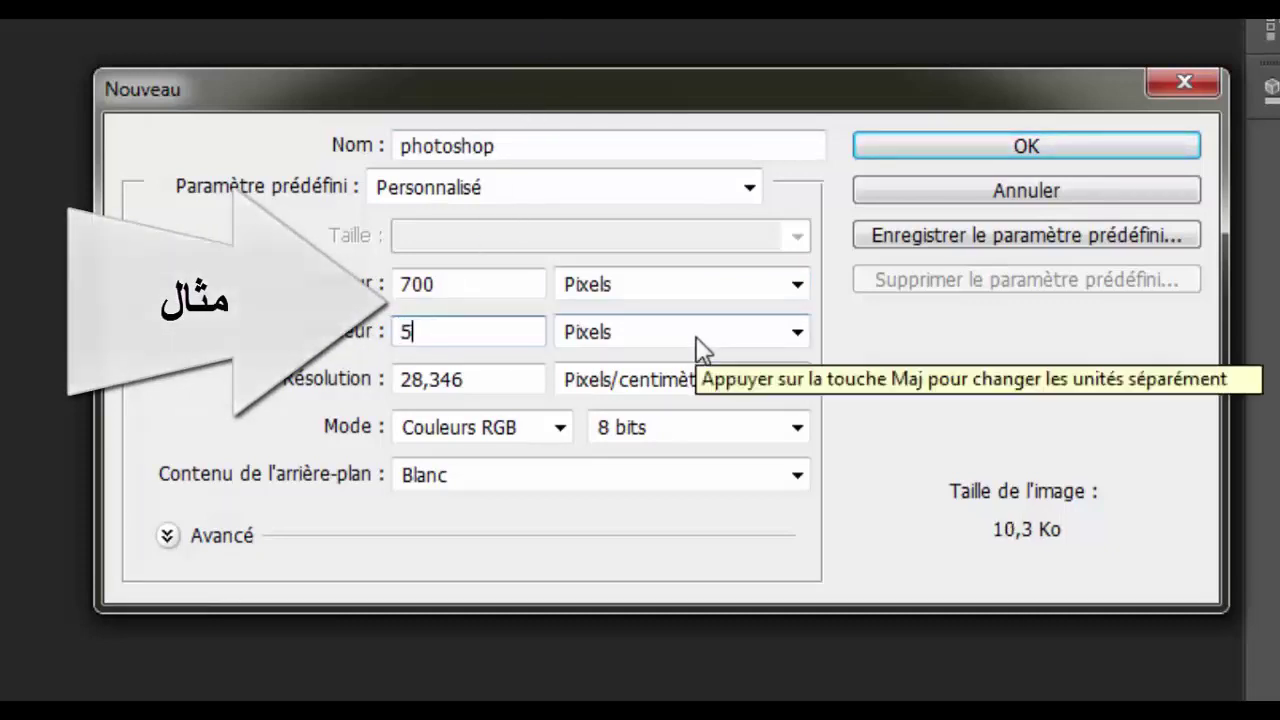
pyautogui.write('00')
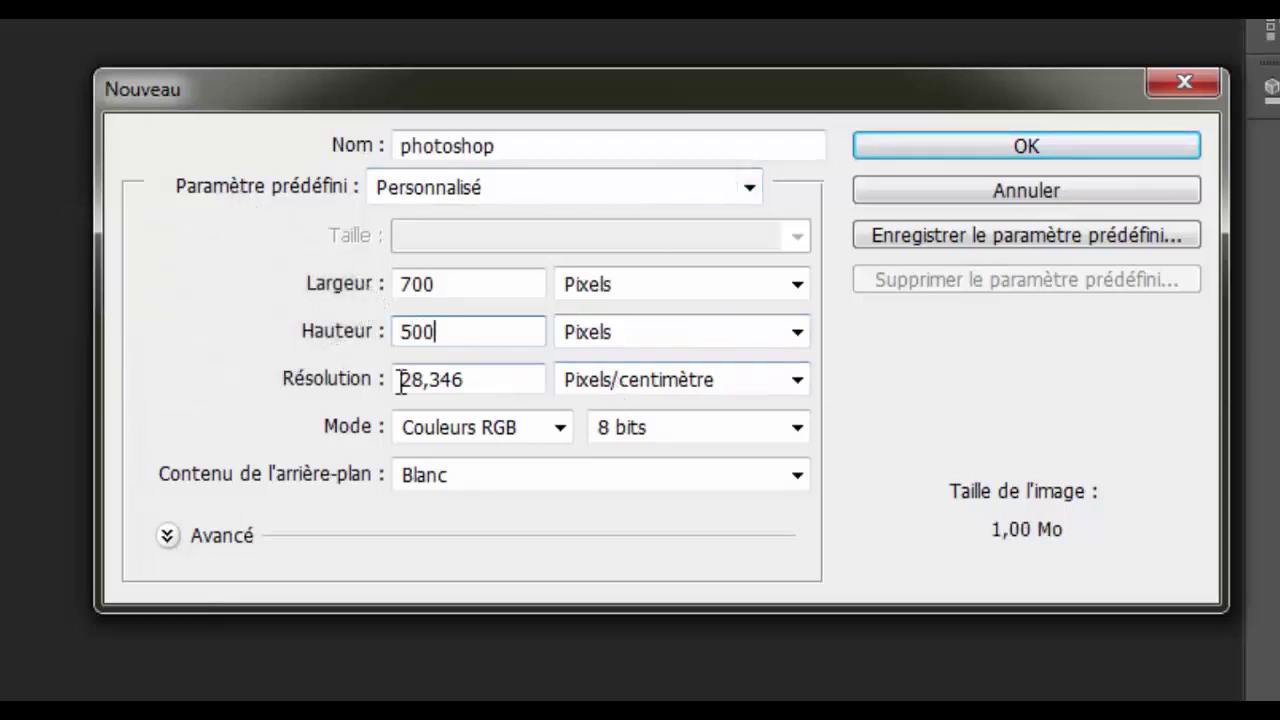
# Set resolution in pixels/inch, RGB colour and 16 bits, then create the document.
pyautogui.click(797, 380)
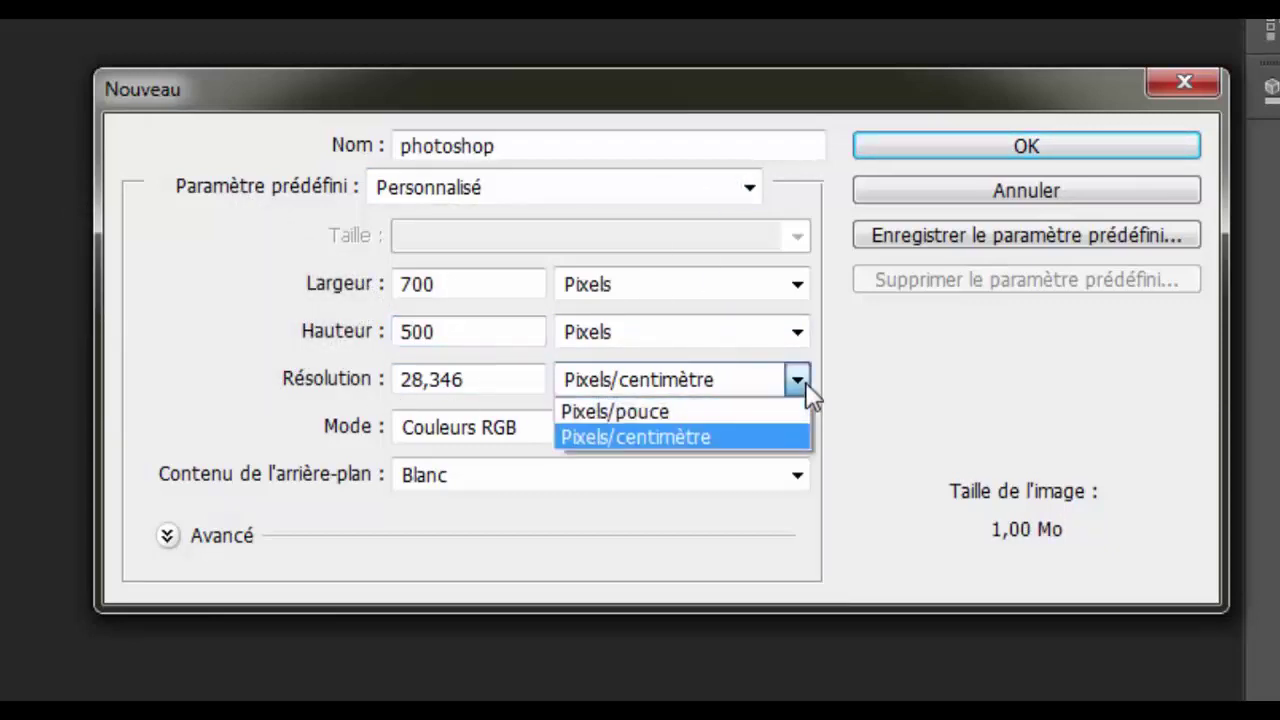
pyautogui.click(743, 415)
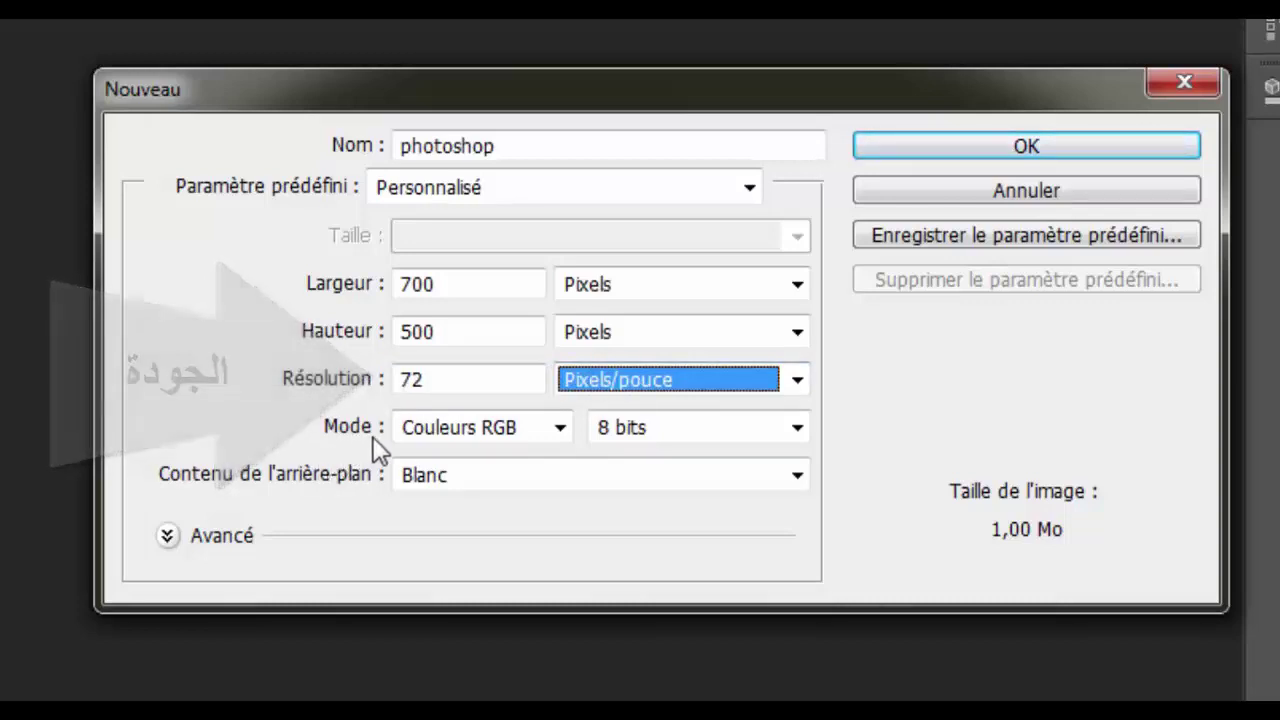
pyautogui.click(558, 436)
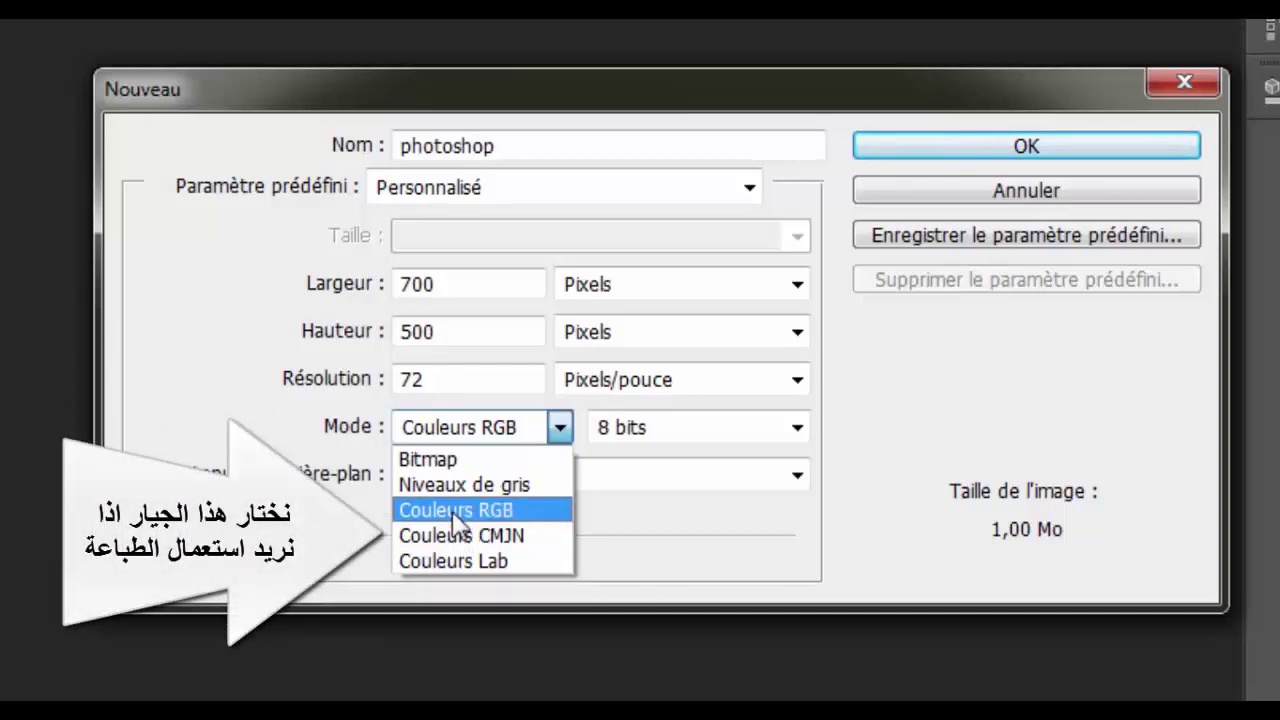
pyautogui.click(452, 512)
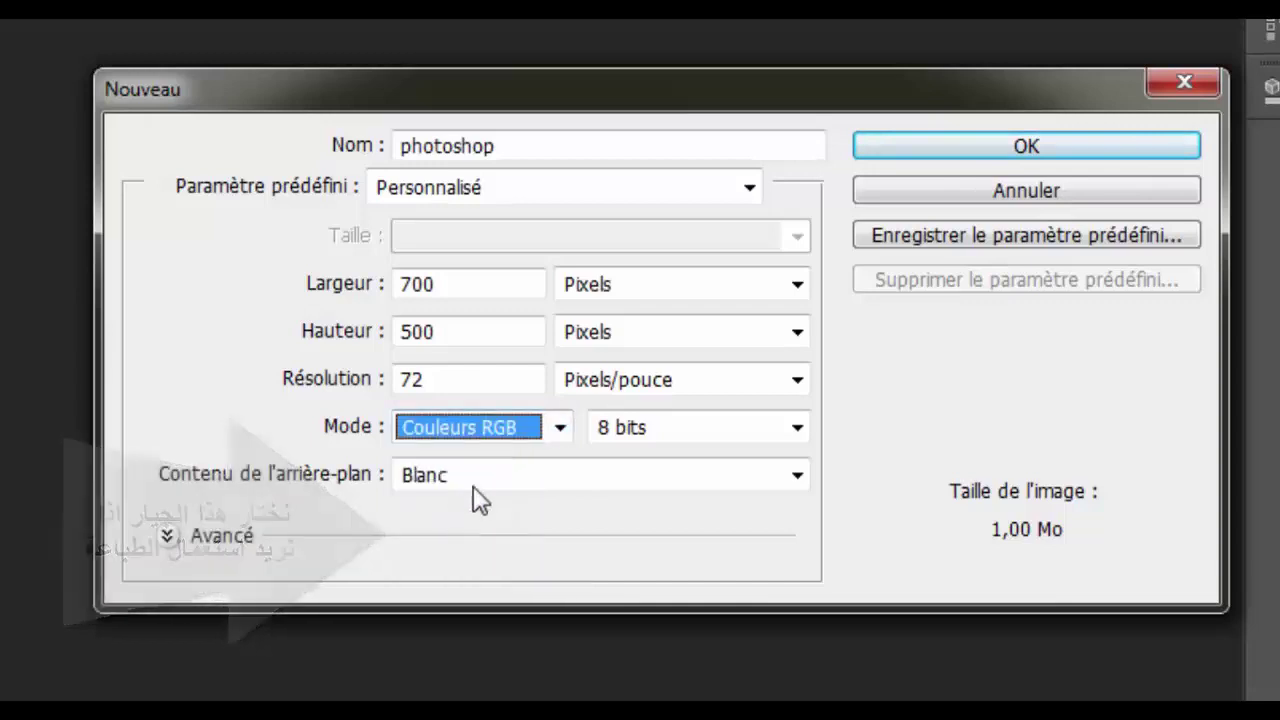
pyautogui.click(721, 428)
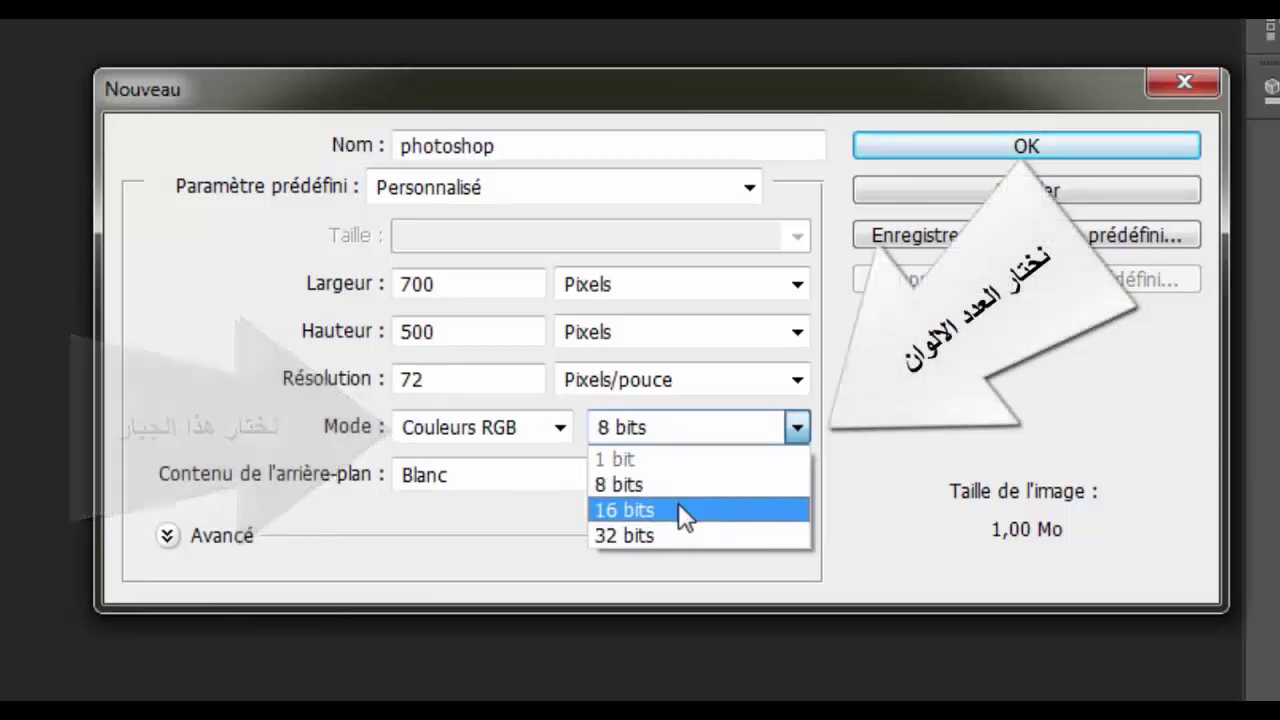
pyautogui.click(680, 512)
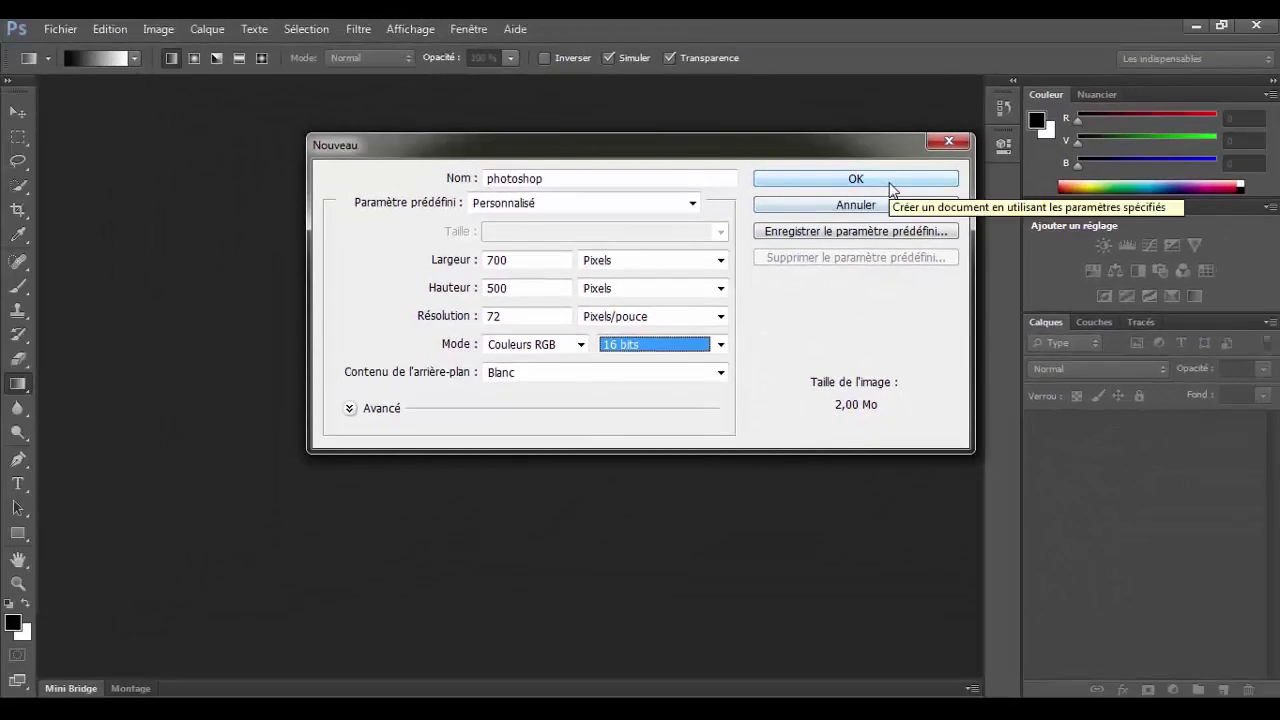
pyautogui.click(889, 183)
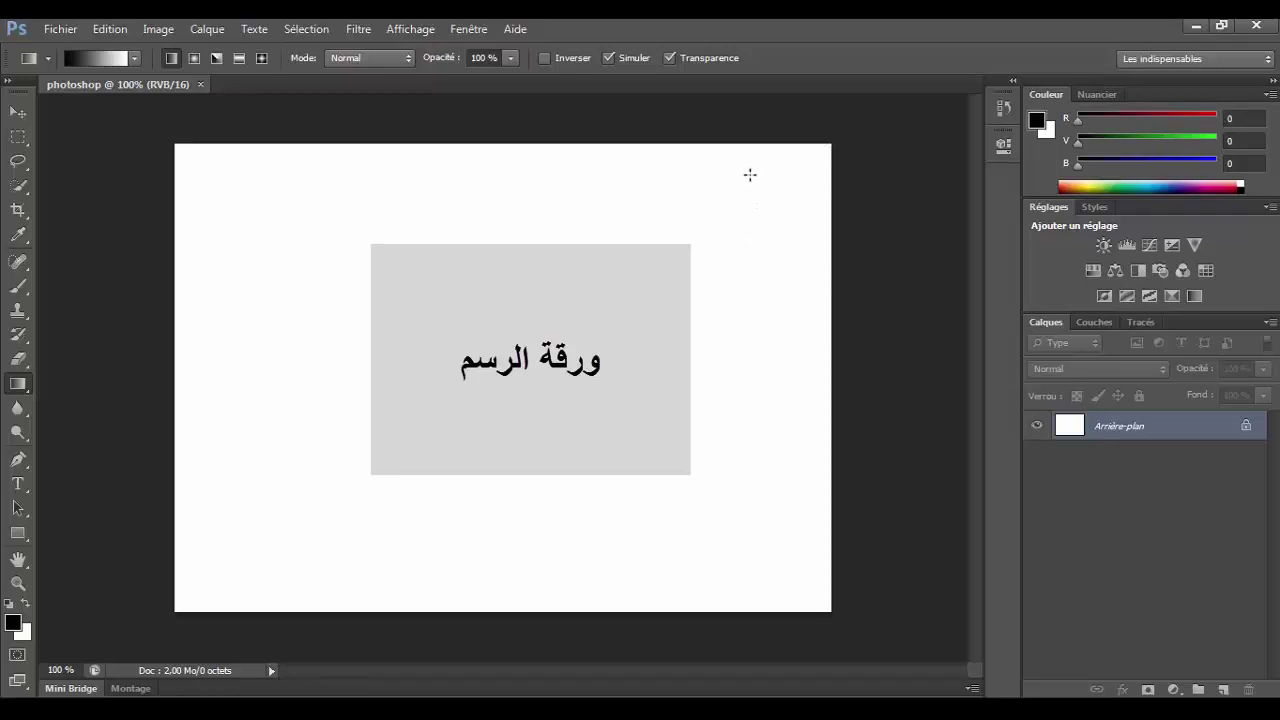
pyautogui.hotkey('ctrl', 'n')
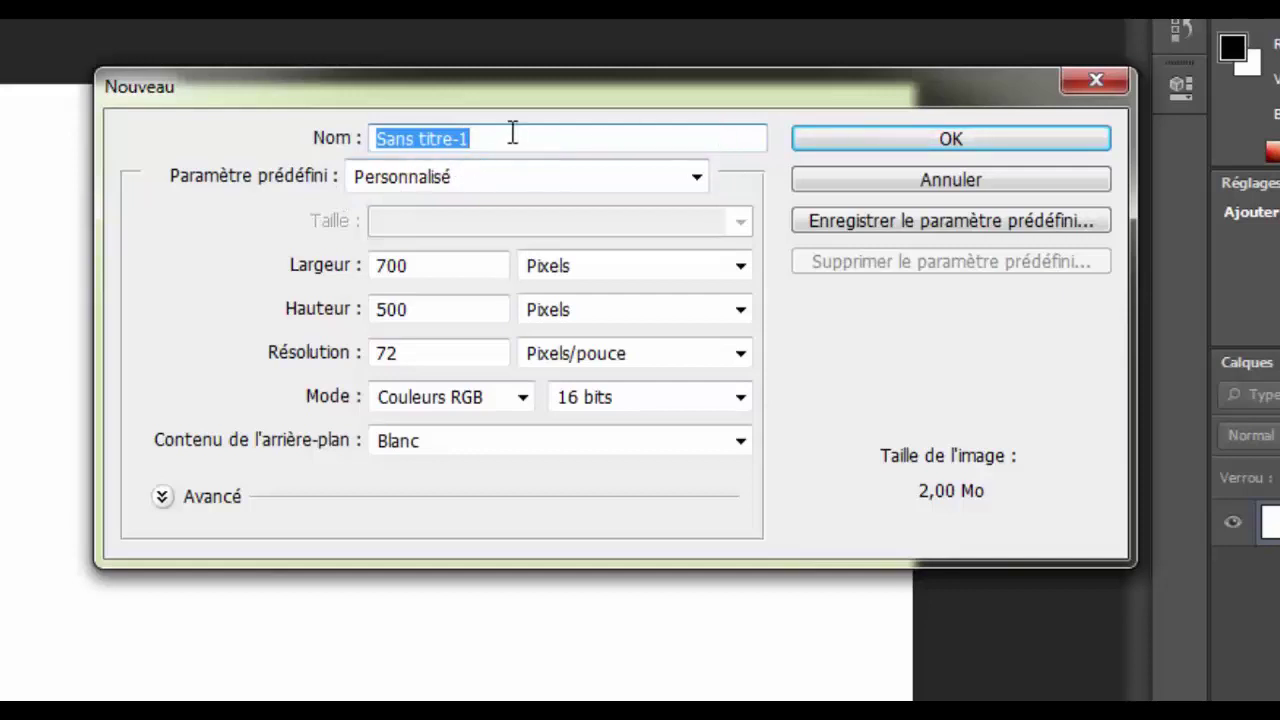
# Create a second 700 × 500 px document, Sans titre-1, with a Transparent background.
pyautogui.write('s')
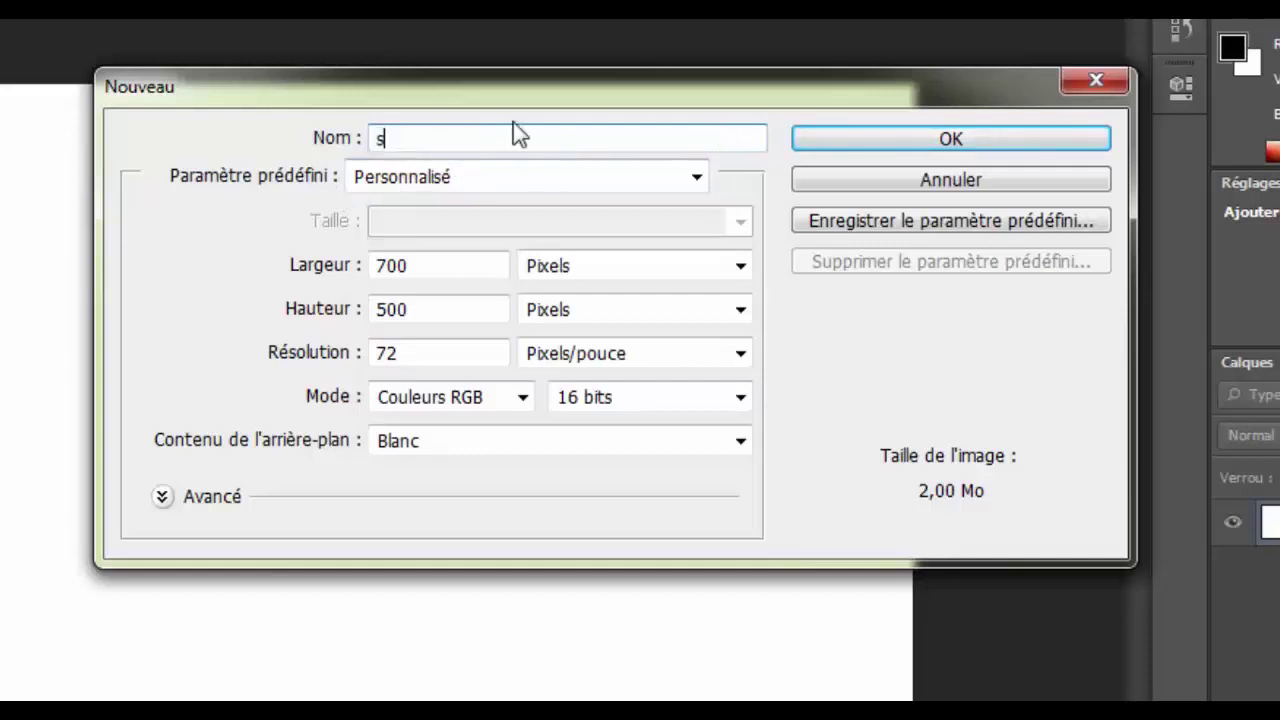
pyautogui.write('p')
pyautogui.write('hoto')
pyautogui.write('s')
pyautogui.write('hop')
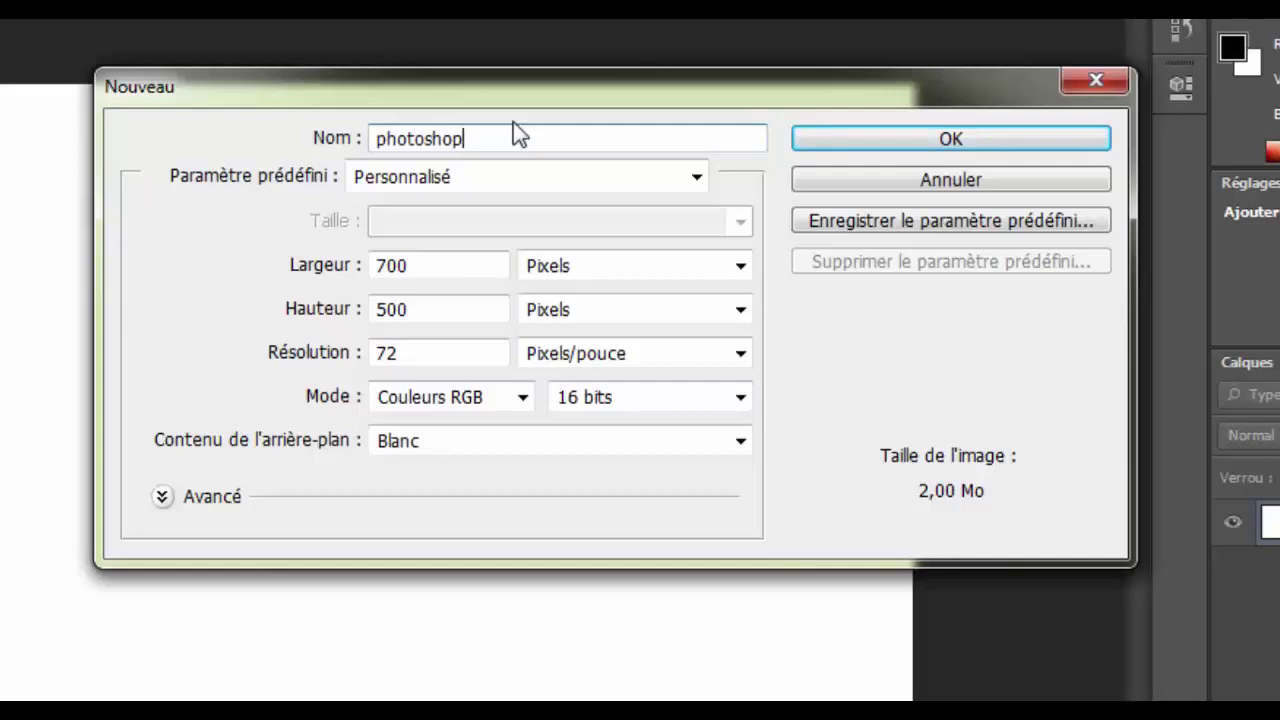
pyautogui.write('2')
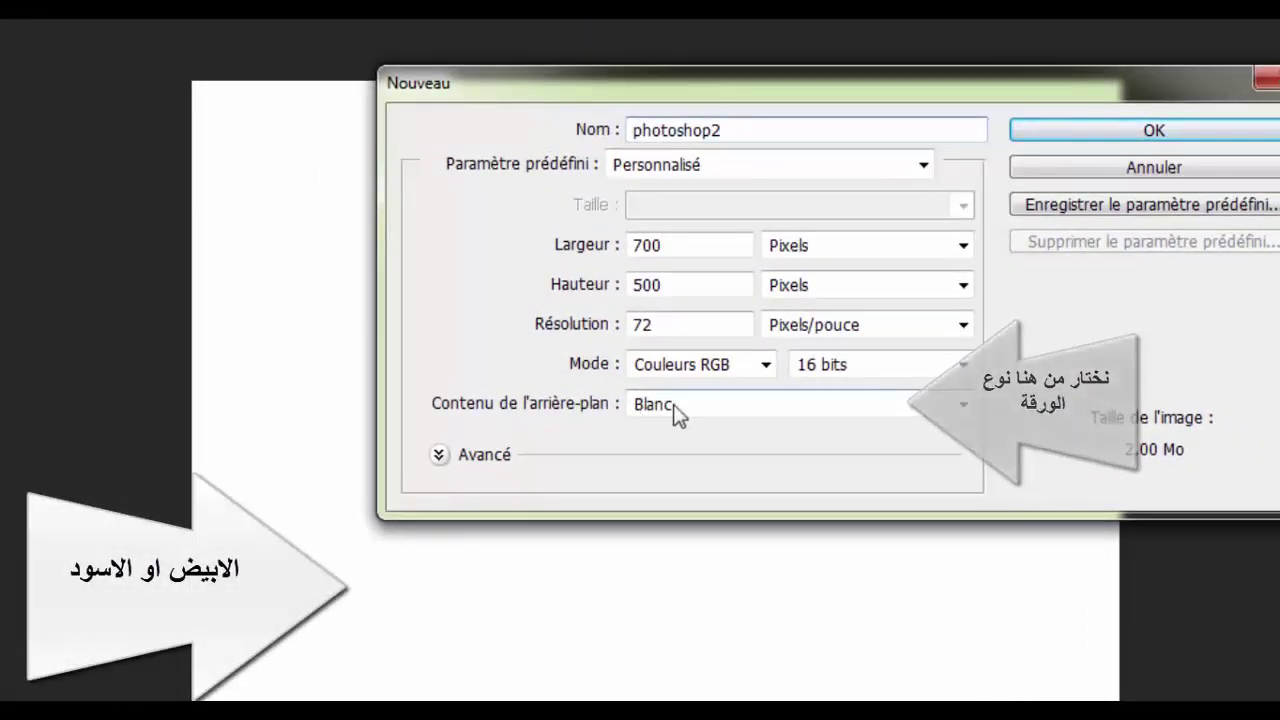
pyautogui.click(963, 404)
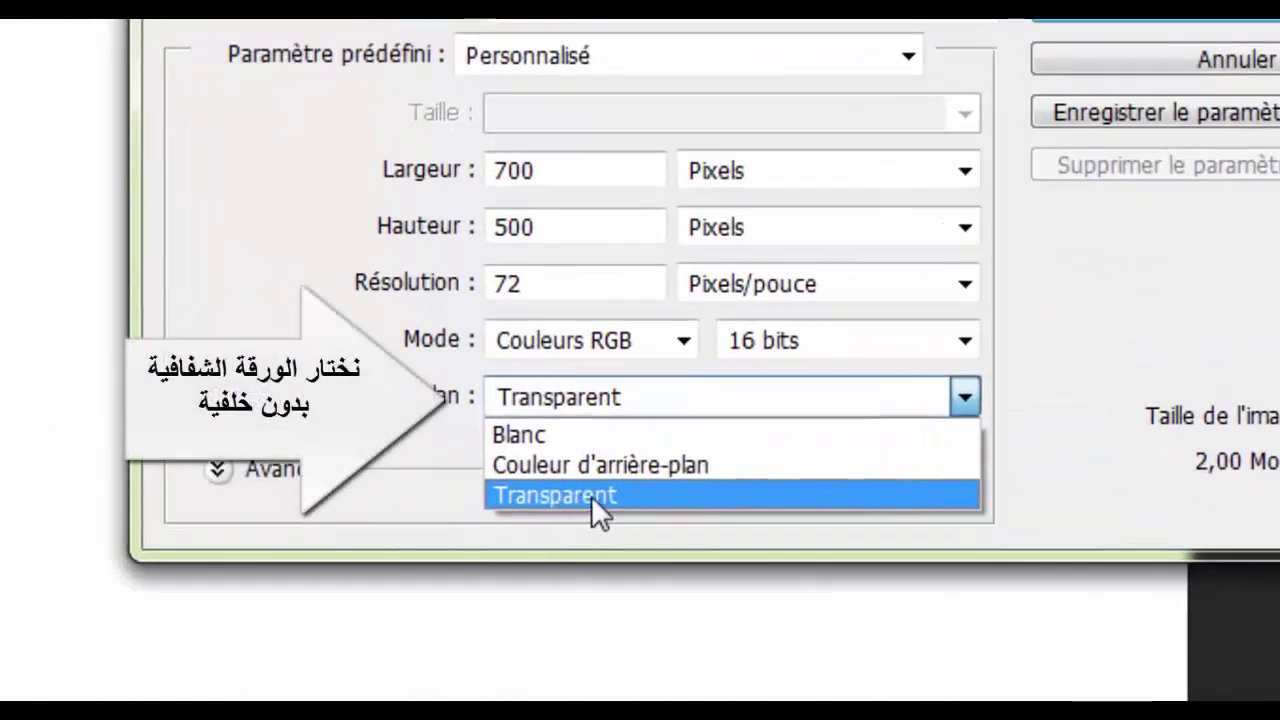
pyautogui.click(591, 495)
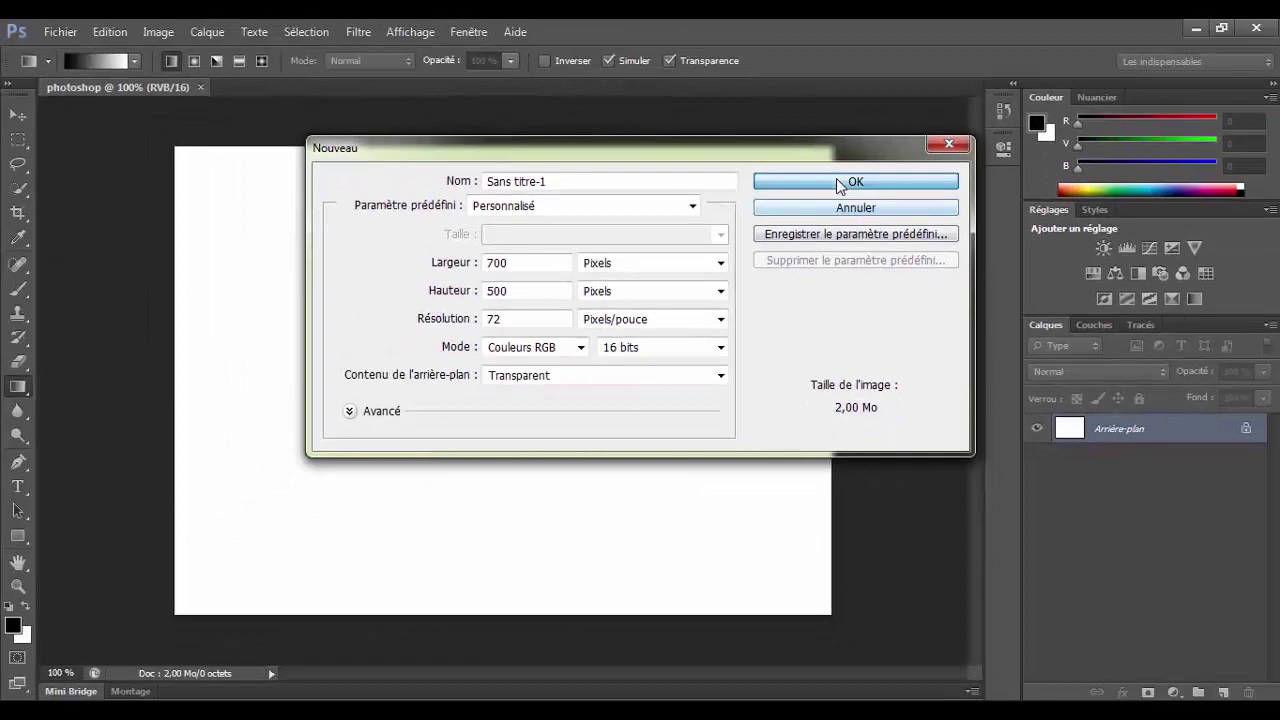
pyautogui.click(836, 180)
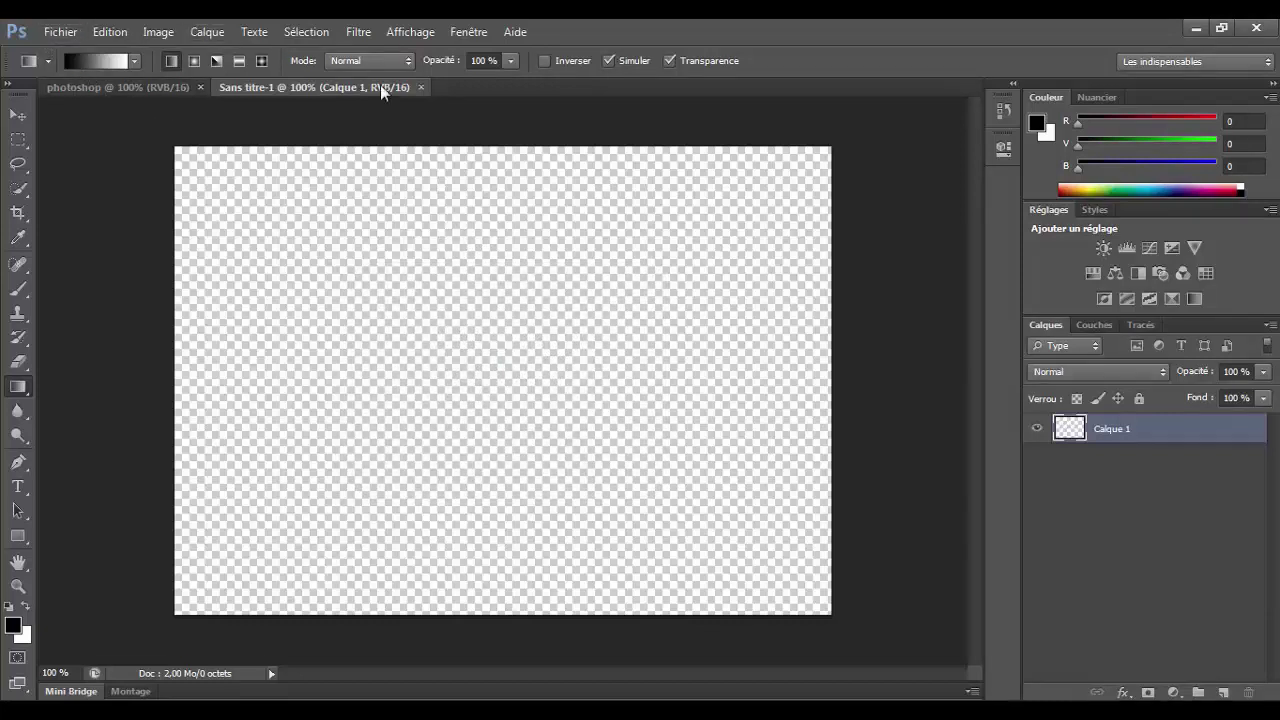
# Close the photoshop document and open 12201628212659189.jpg from the Bureau.
pyautogui.click(200, 87)
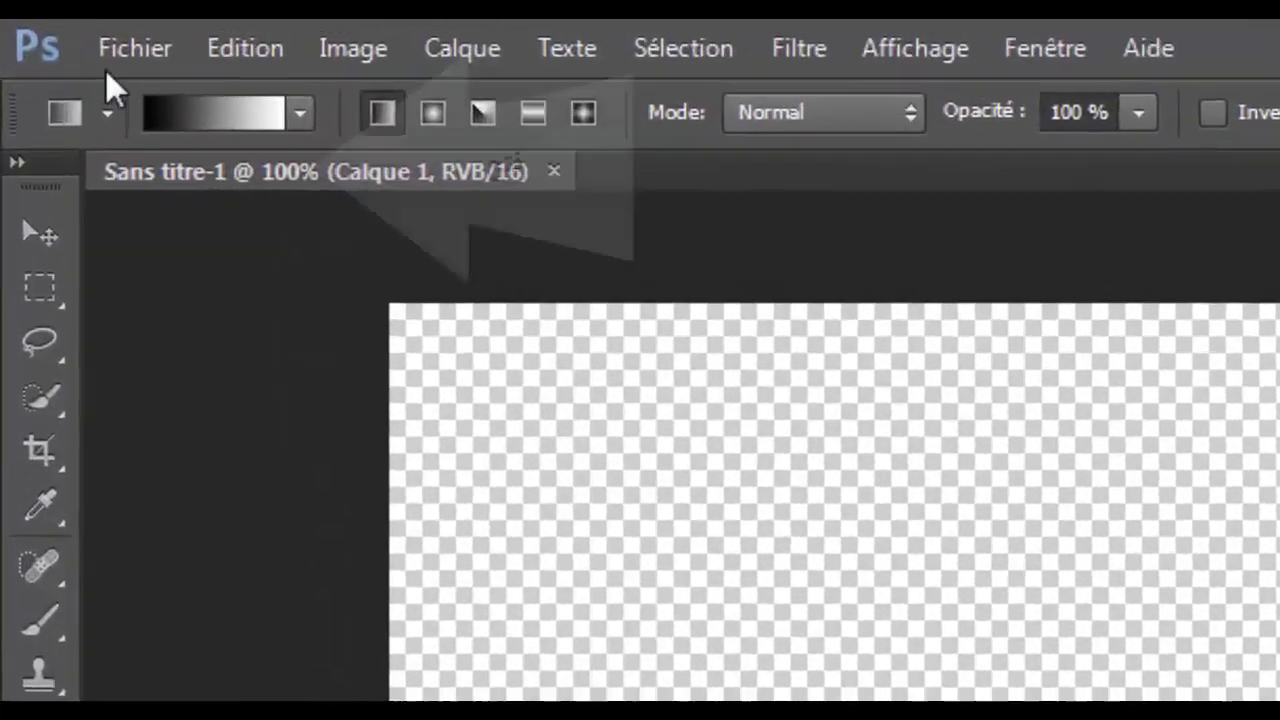
pyautogui.click(58, 32)
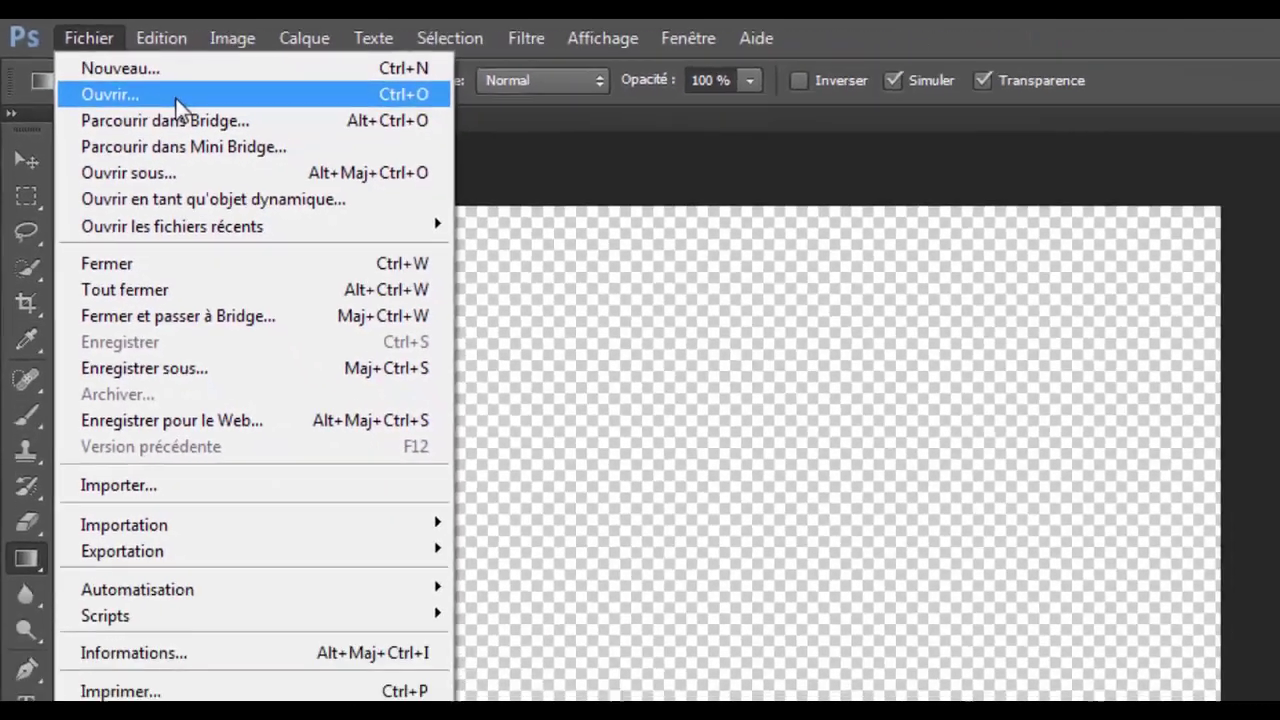
pyautogui.click(170, 95)
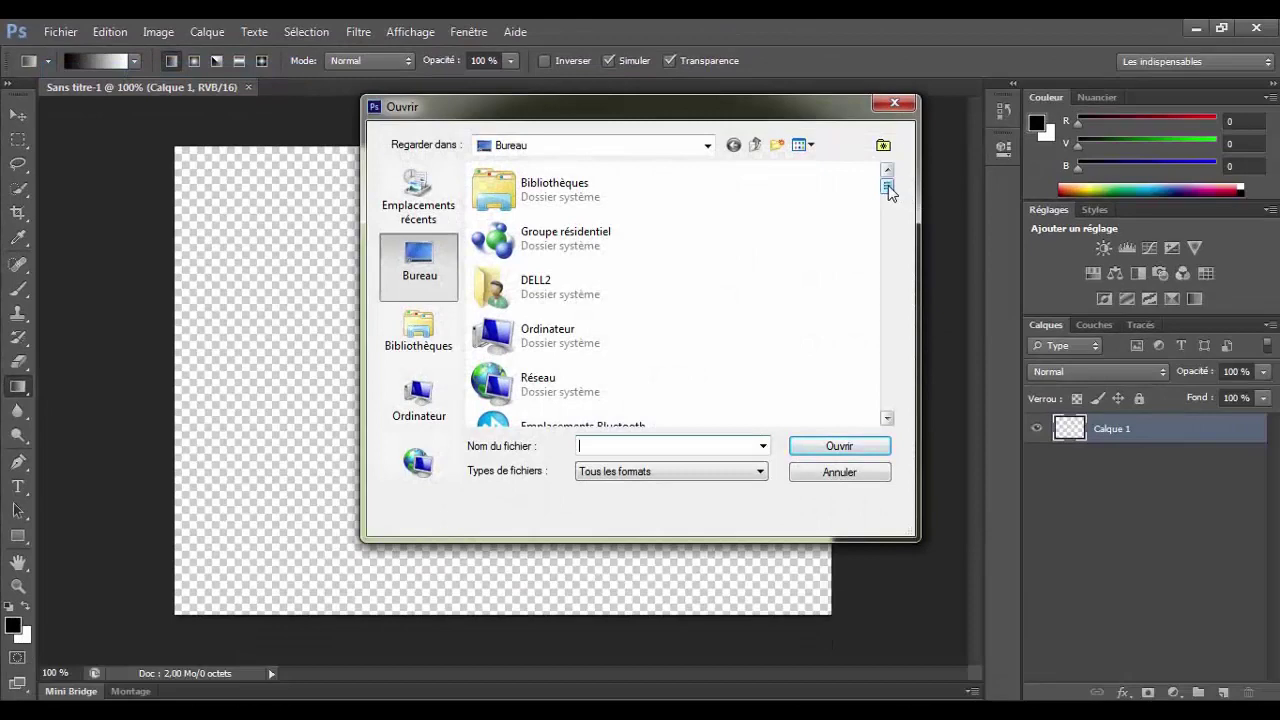
pyautogui.moveTo(888, 190); pyautogui.dragTo(912, 302)
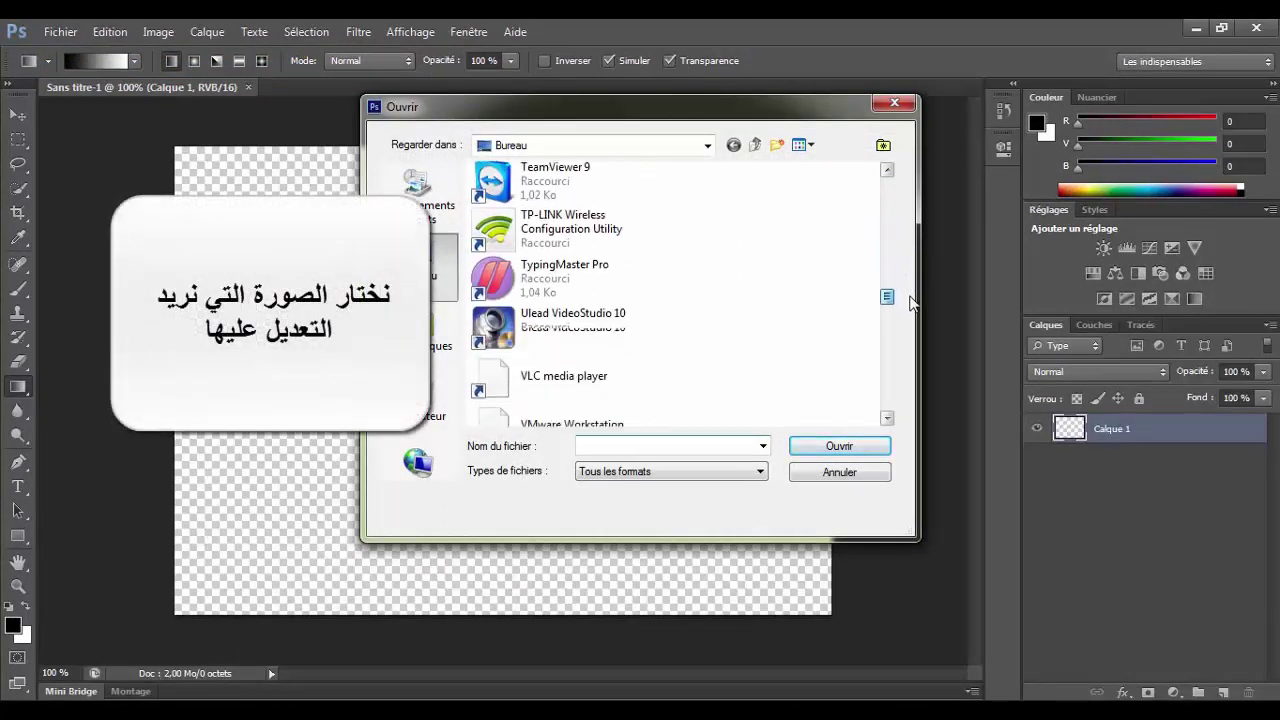
pyautogui.moveTo(912, 302); pyautogui.dragTo(912, 332)
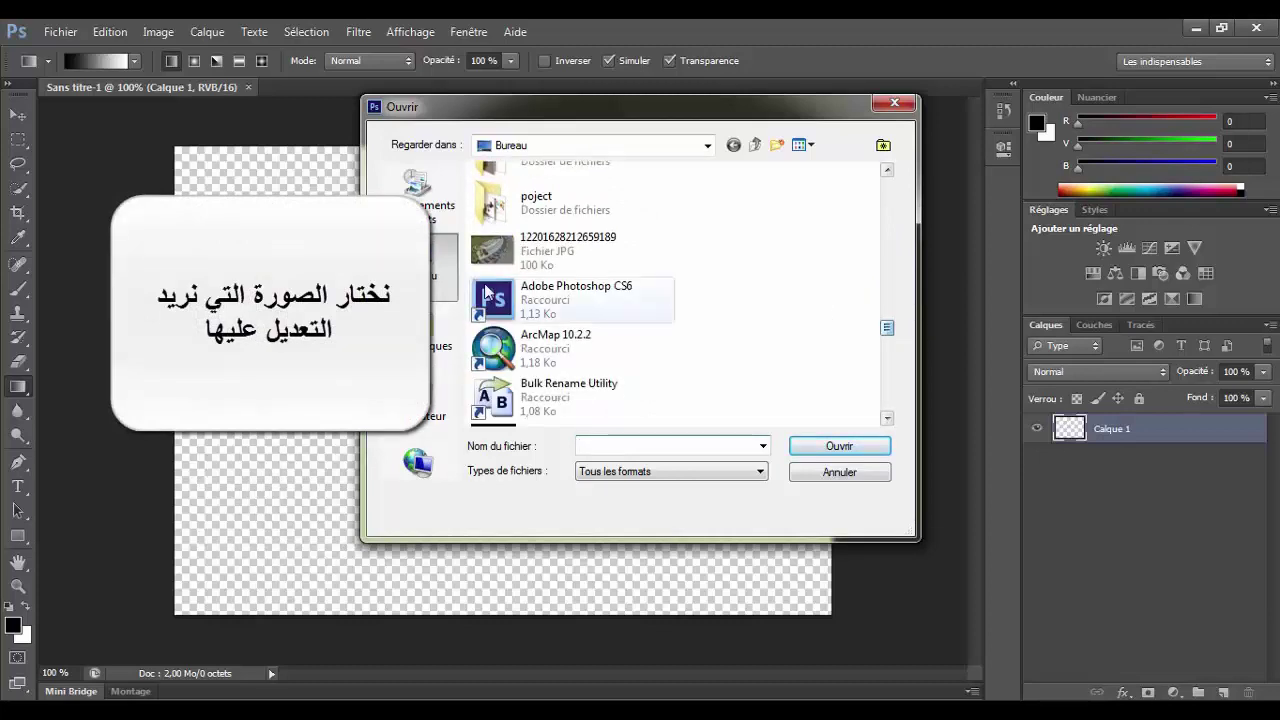
pyautogui.click(505, 256)
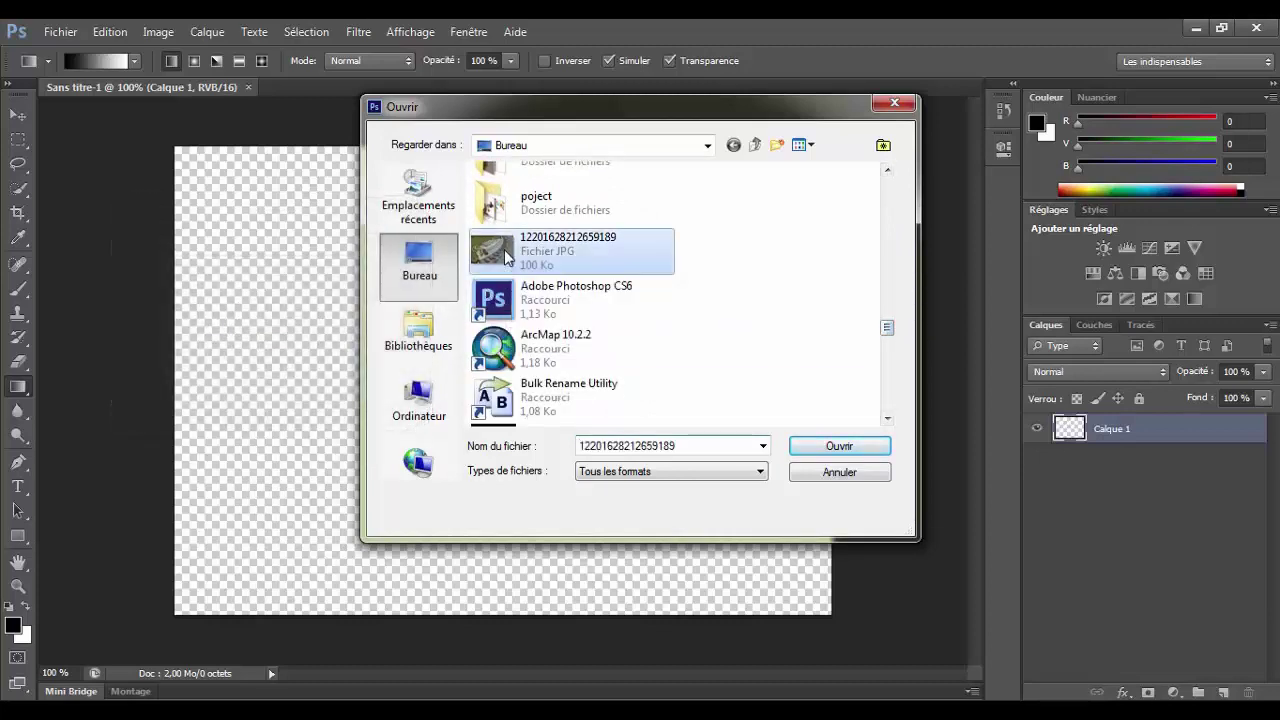
pyautogui.click(858, 450)
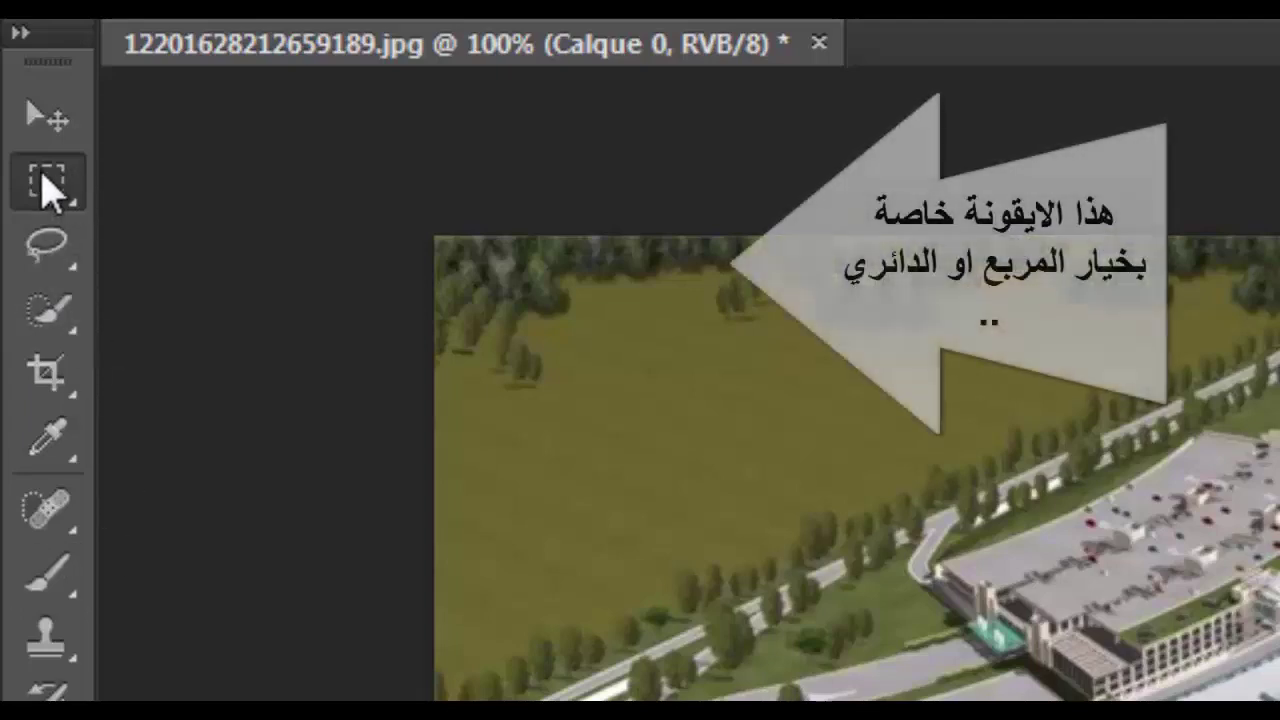
# Pick Outil Rectangle de sélection from the marquee tool flyout.
pyautogui.rightClick(46, 186)
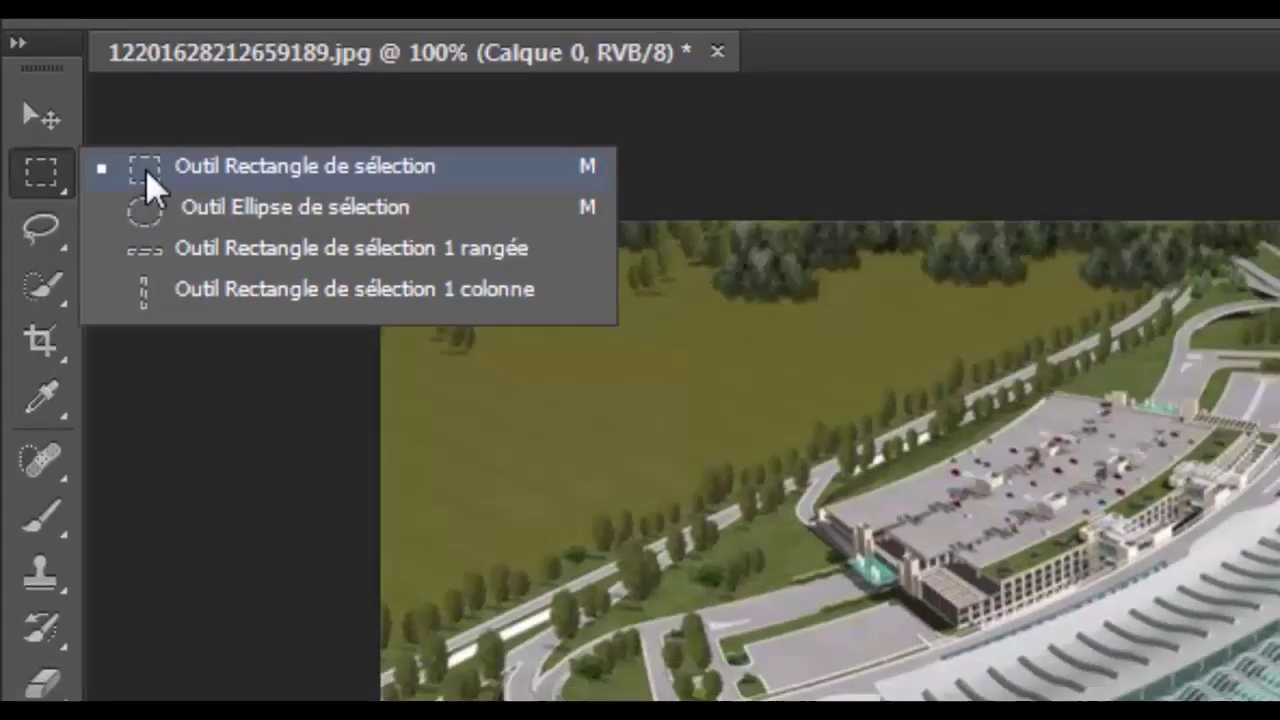
pyautogui.click(146, 170)
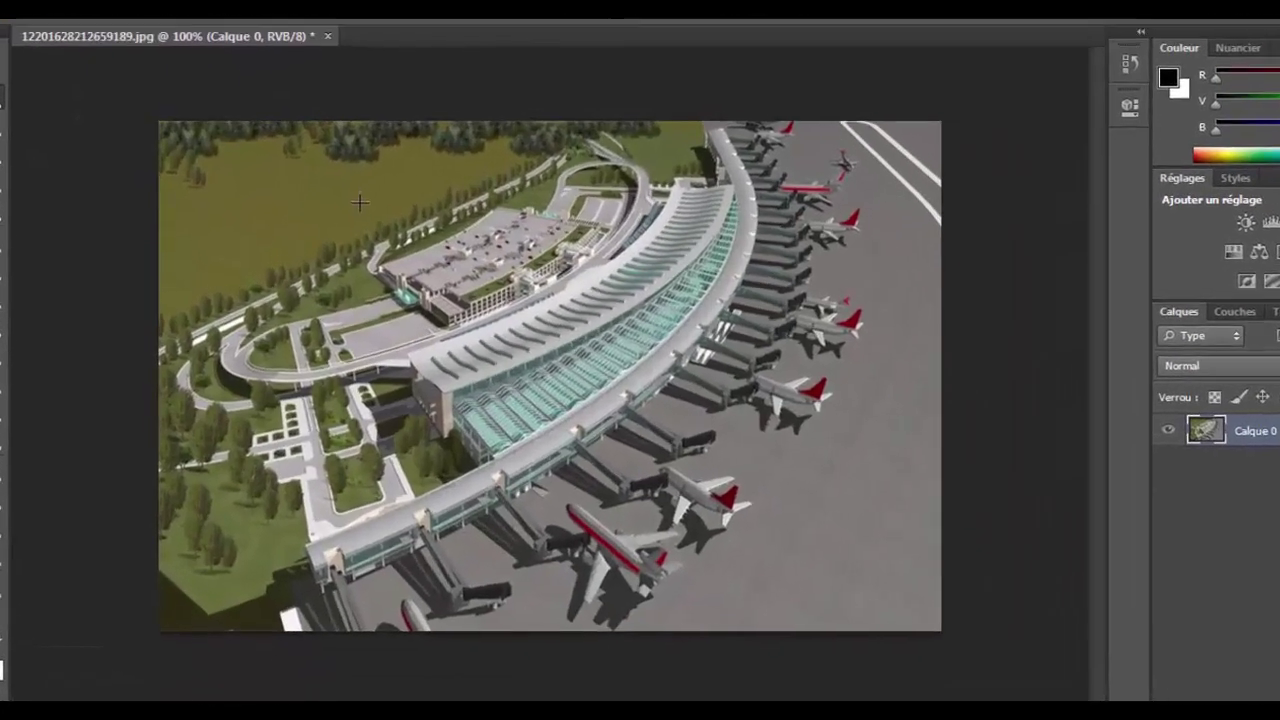
# Rectangle-select the car-park building and roof, then move it, leaving transparency behind.
pyautogui.moveTo(339, 233); pyautogui.dragTo(516, 325)
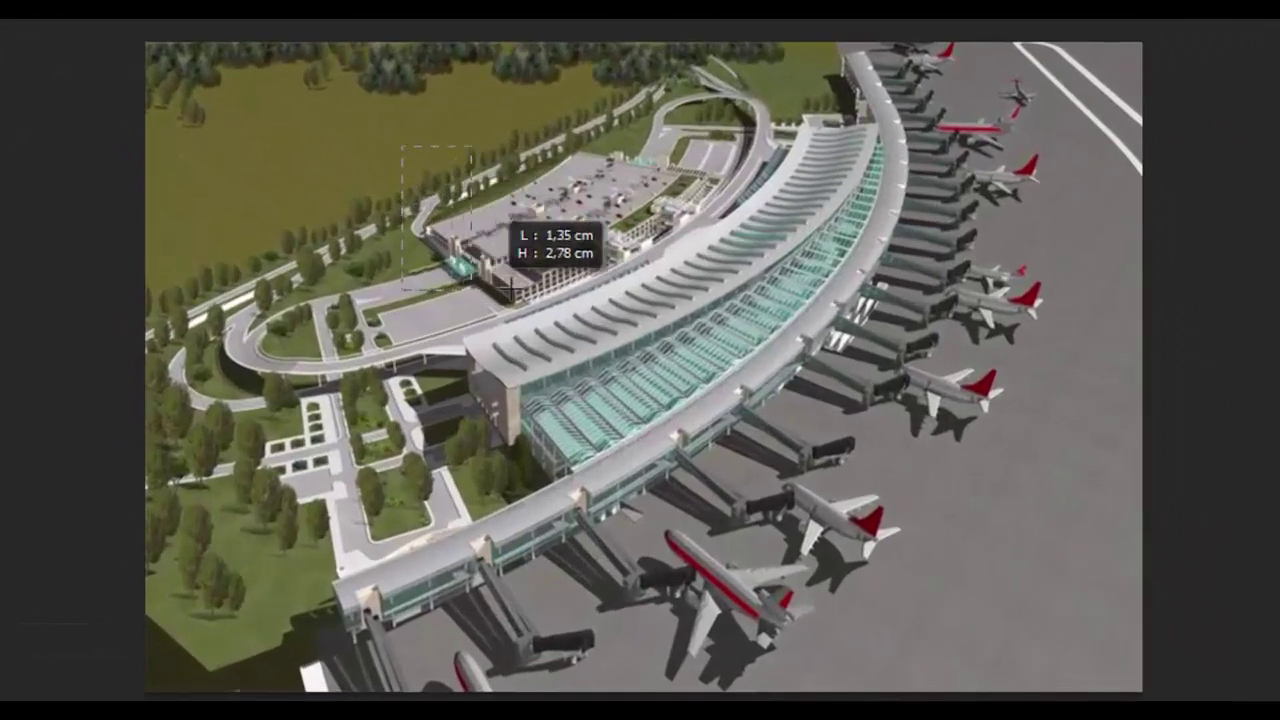
pyautogui.moveTo(663, 286); pyautogui.dragTo(726, 322)
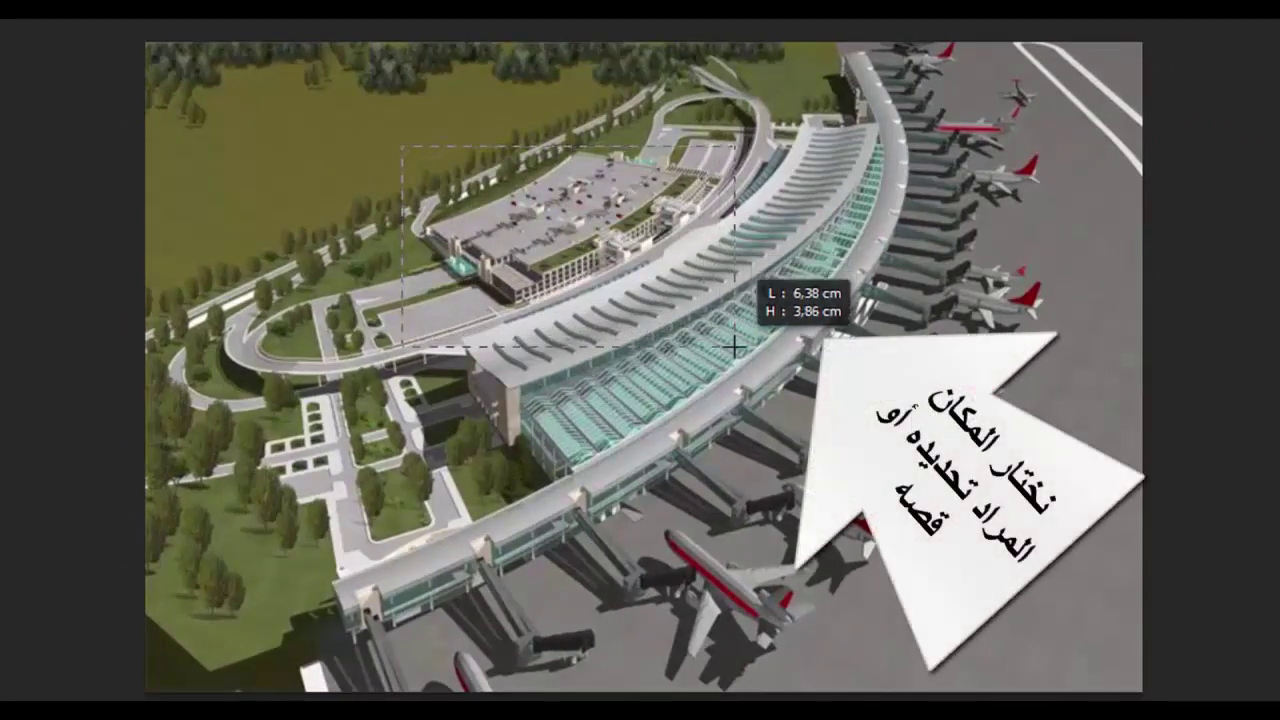
pyautogui.moveTo(726, 322); pyautogui.dragTo(733, 346)
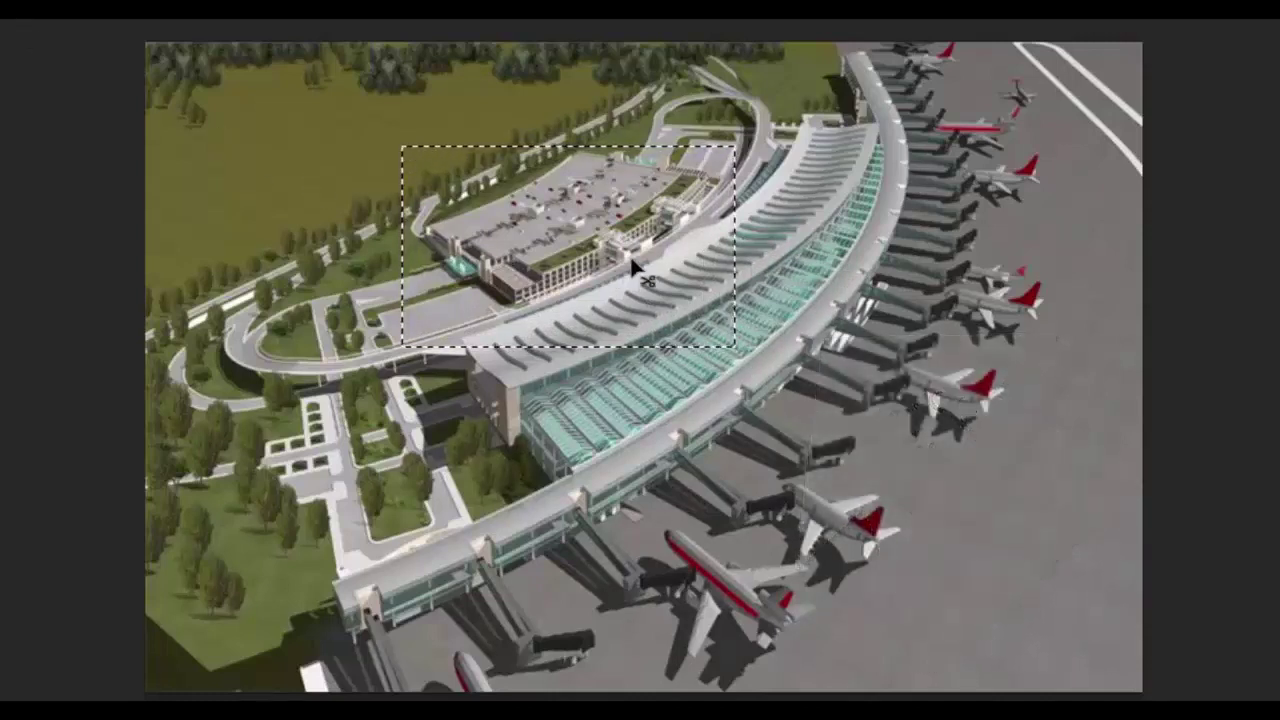
pyautogui.moveTo(633, 265)
pyautogui.mouseDown()
pyautogui.moveTo(578, 272)
pyautogui.moveTo(632, 272)
pyautogui.mouseUp()
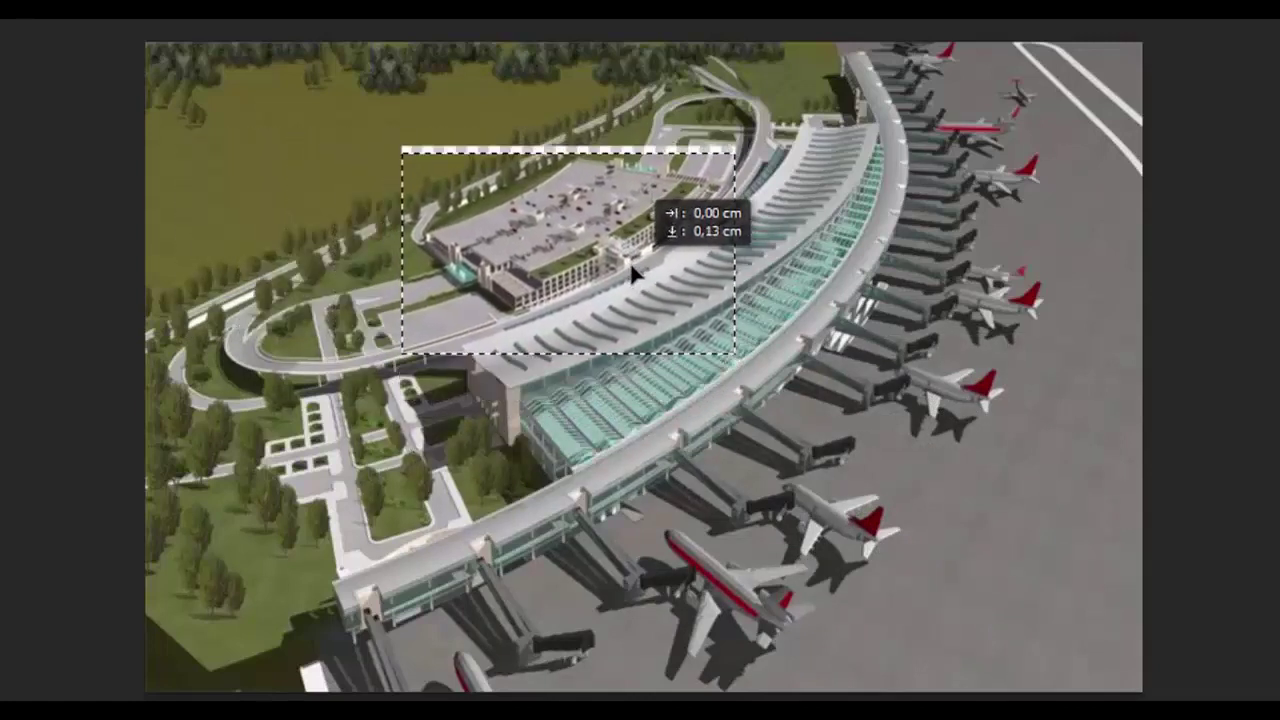
pyautogui.moveTo(632, 268)
pyautogui.mouseDown()
pyautogui.moveTo(850, 225)
pyautogui.moveTo(600, 262)
pyautogui.moveTo(529, 258)
pyautogui.moveTo(558, 262)
pyautogui.mouseUp()
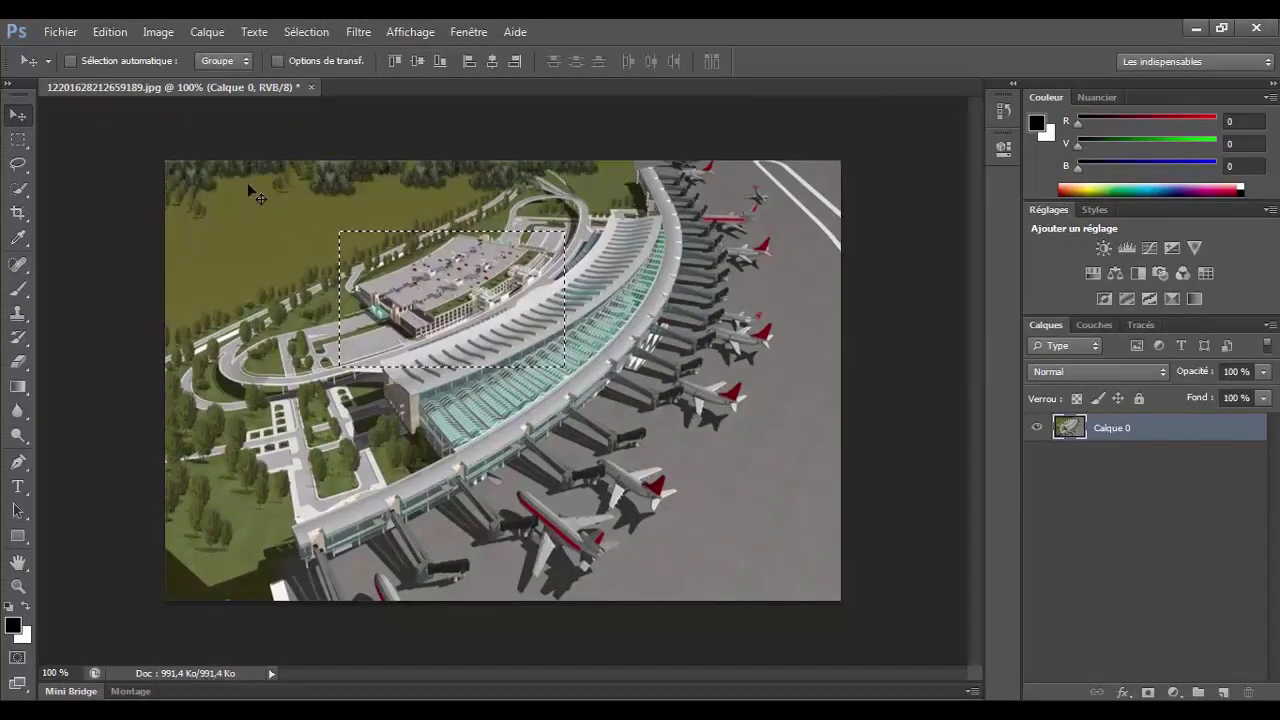
# Deselect via Sélection > Désélectionner and show the marquee shape options.
pyautogui.click(23, 145)
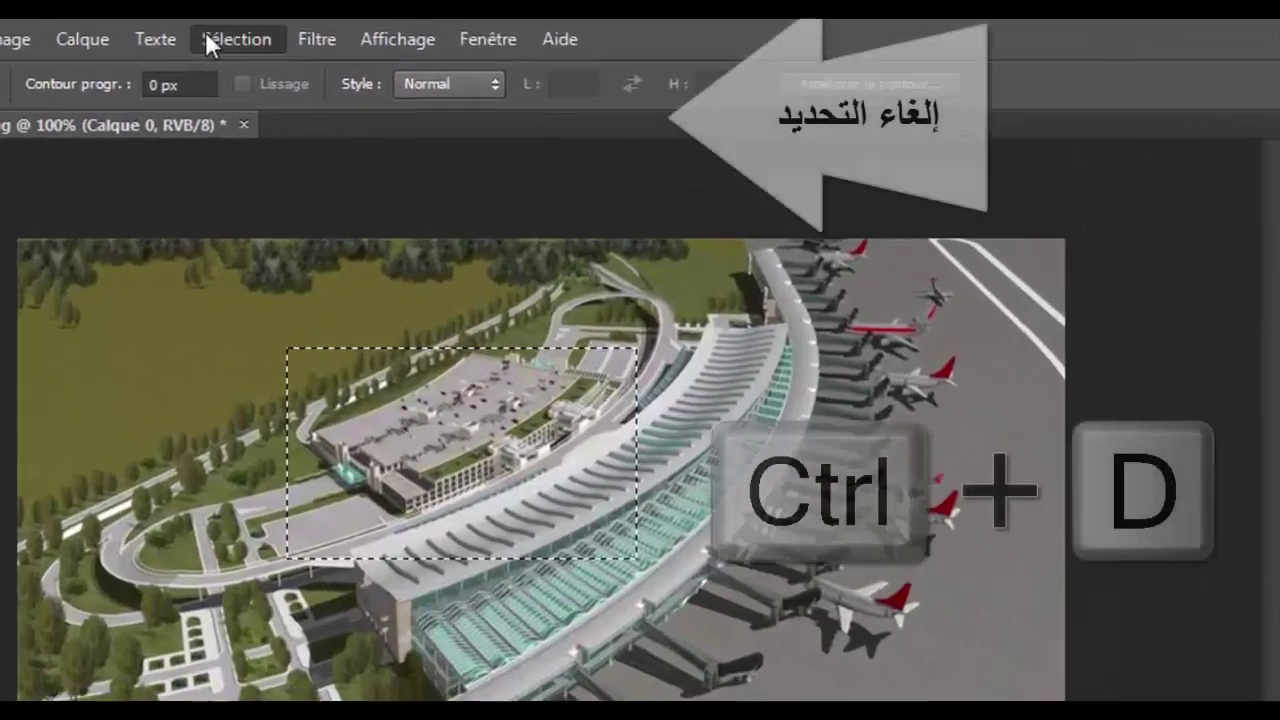
pyautogui.click(306, 31)
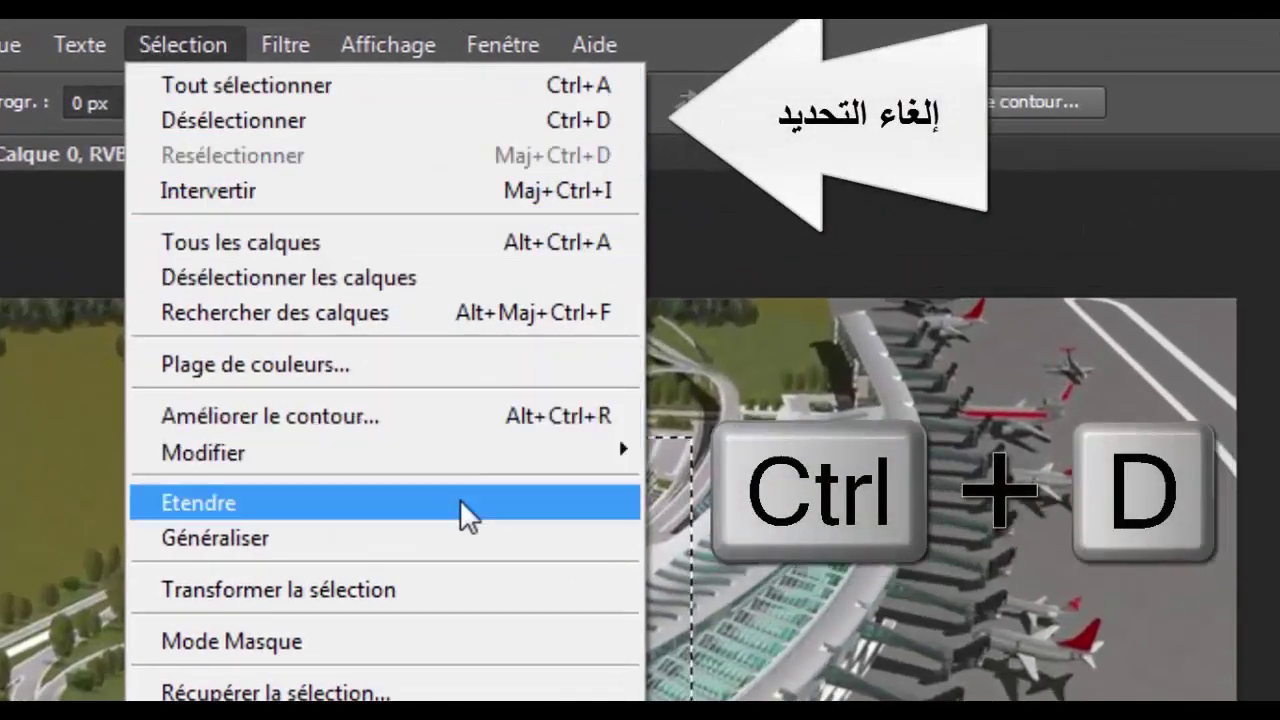
pyautogui.click(363, 127)
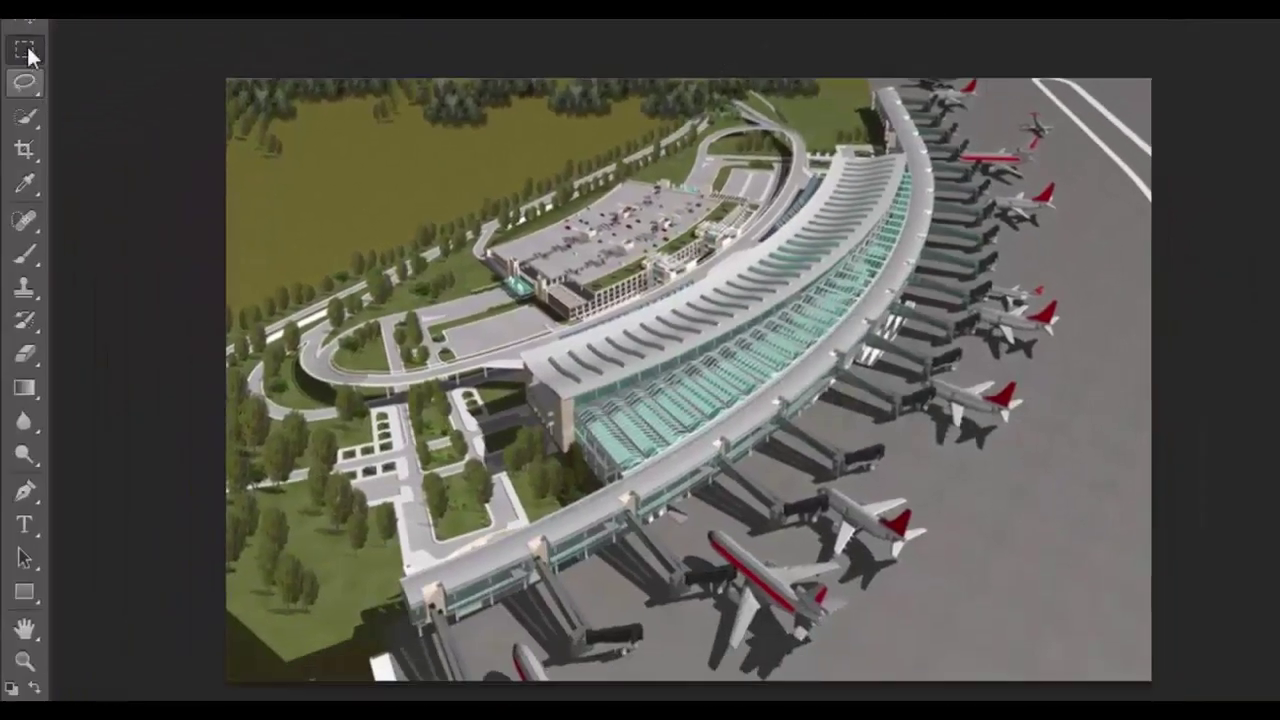
pyautogui.click(28, 52)
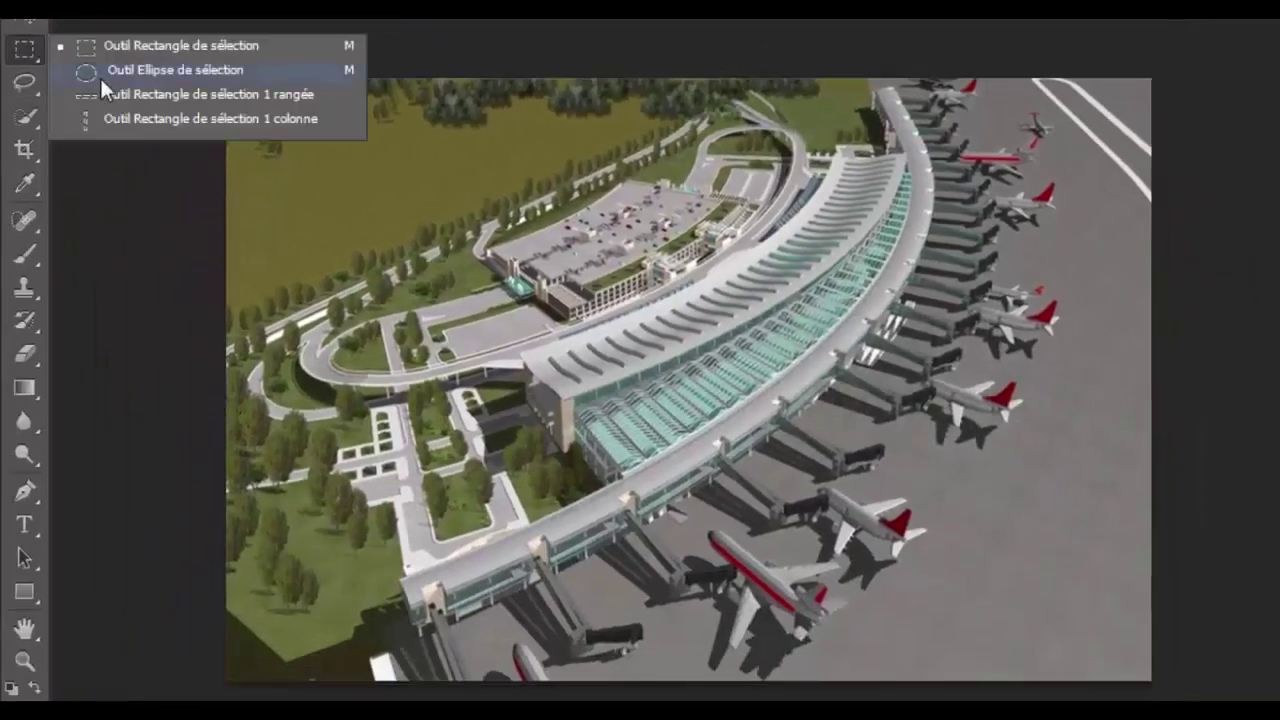
# Draw an elliptical selection around the parked planes.
pyautogui.click(167, 70)
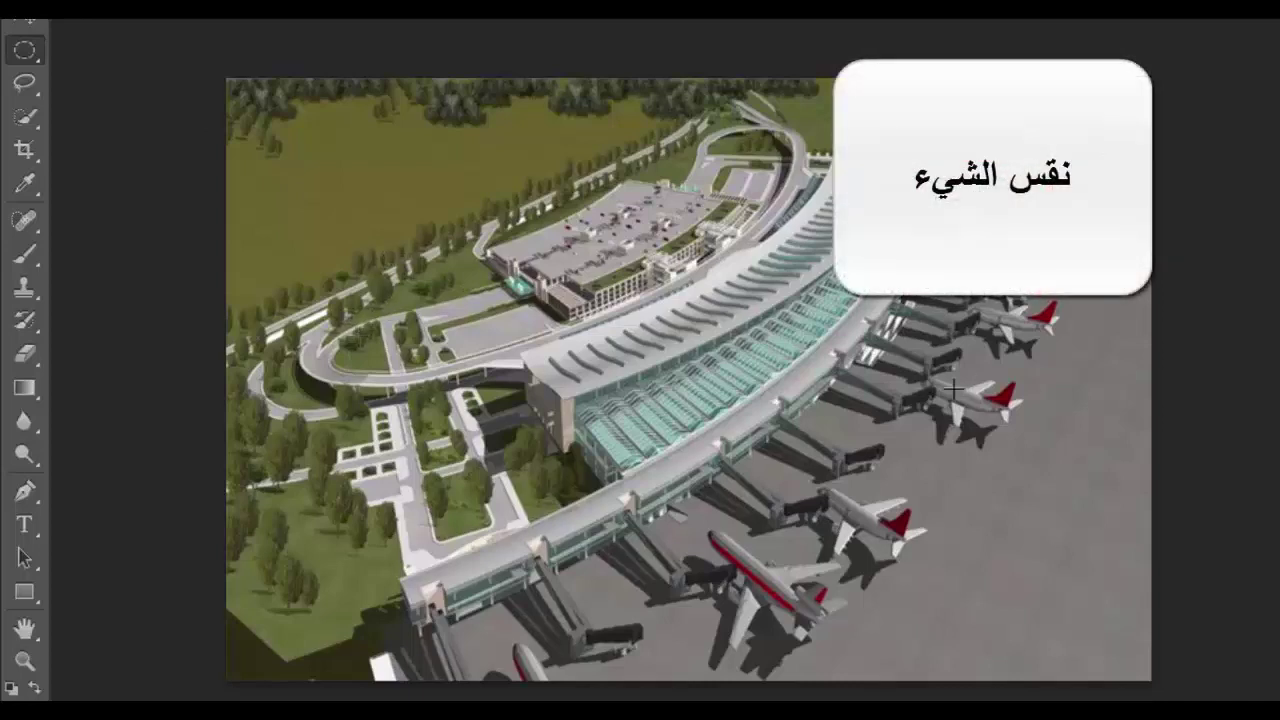
pyautogui.moveTo(880, 468); pyautogui.dragTo(681, 634)
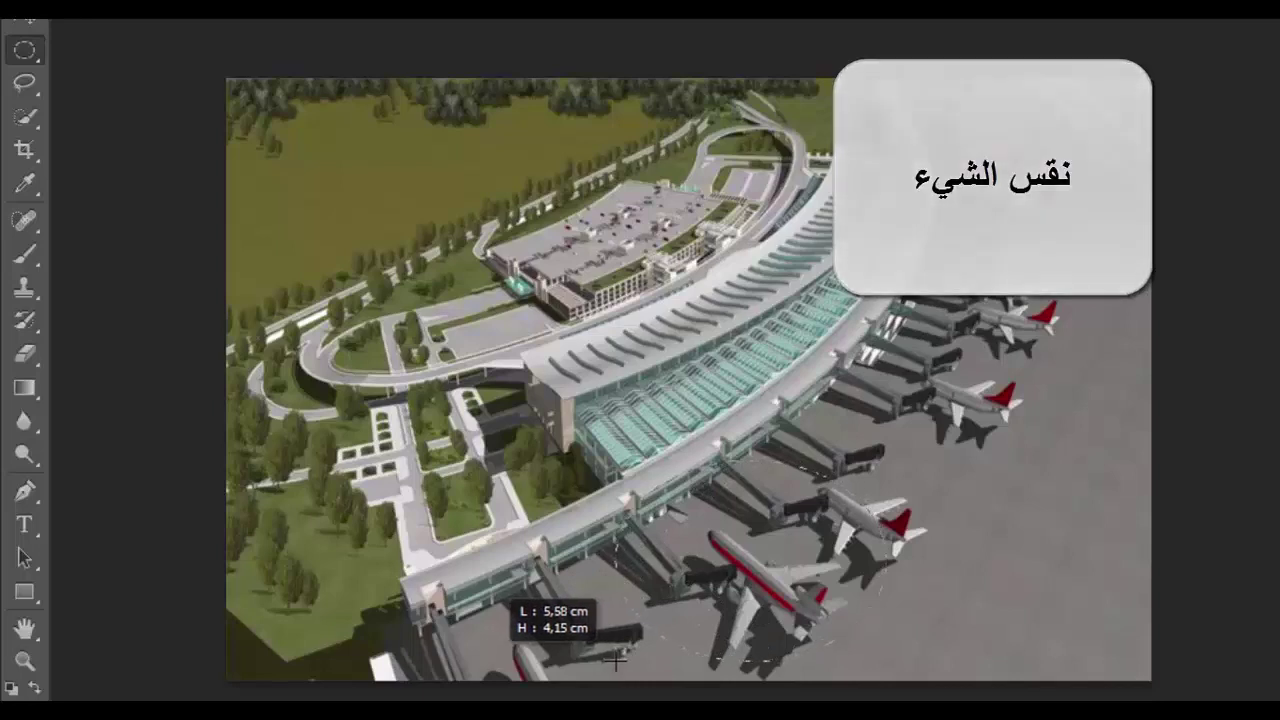
pyautogui.moveTo(681, 634); pyautogui.dragTo(617, 660)
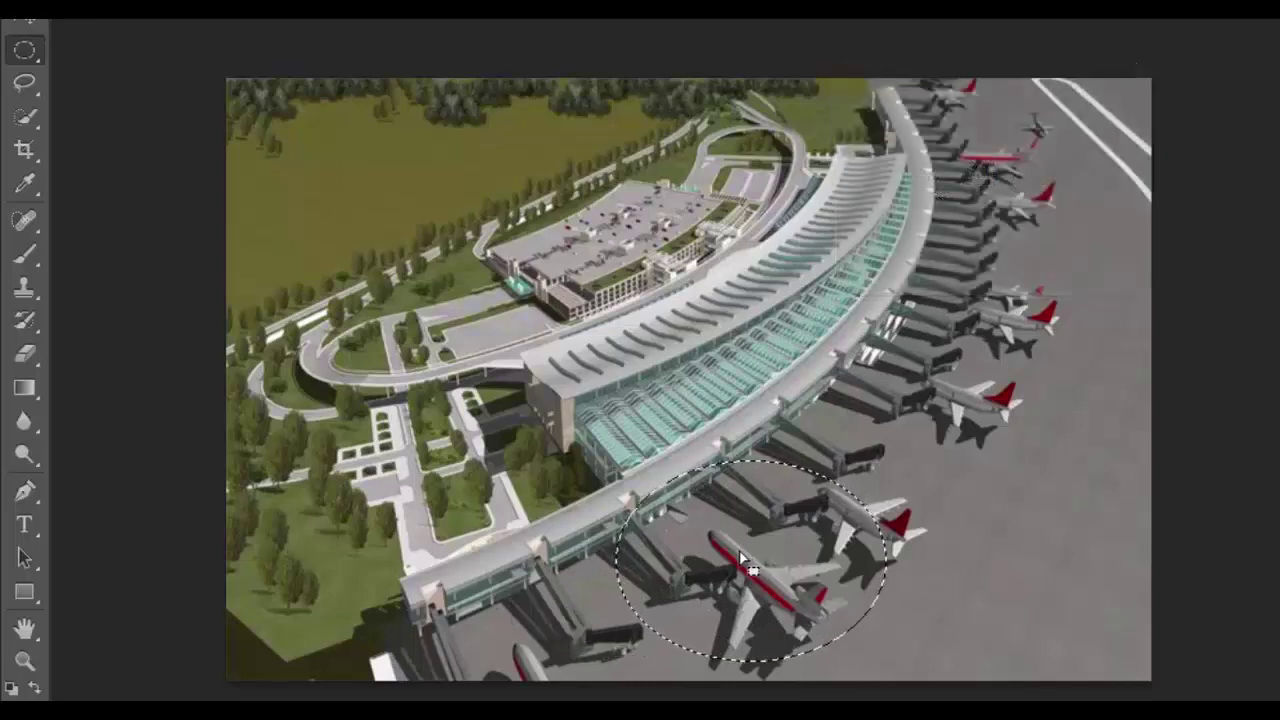
pyautogui.moveTo(745, 562)
pyautogui.mouseDown()
pyautogui.moveTo(773, 533)
pyautogui.moveTo(814, 541)
pyautogui.mouseUp()
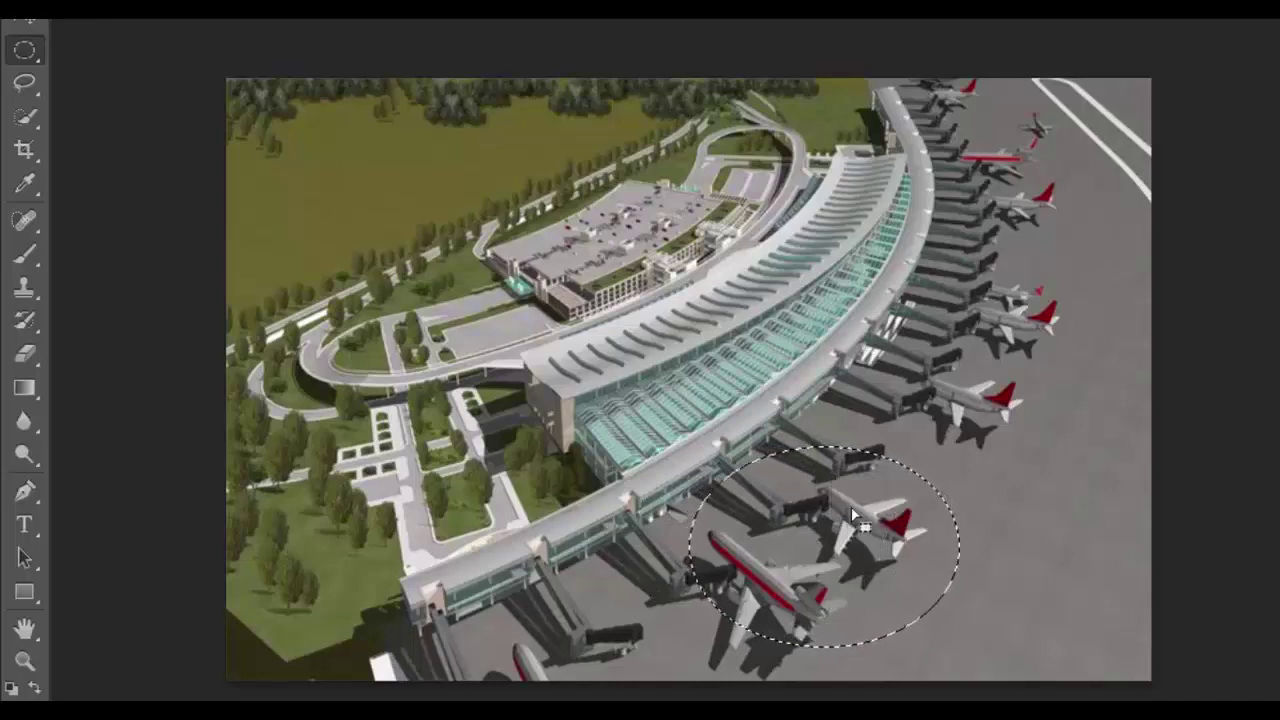
# Move the elliptical patch of planes onto the terminal, then deselect.
pyautogui.click(27, 28)
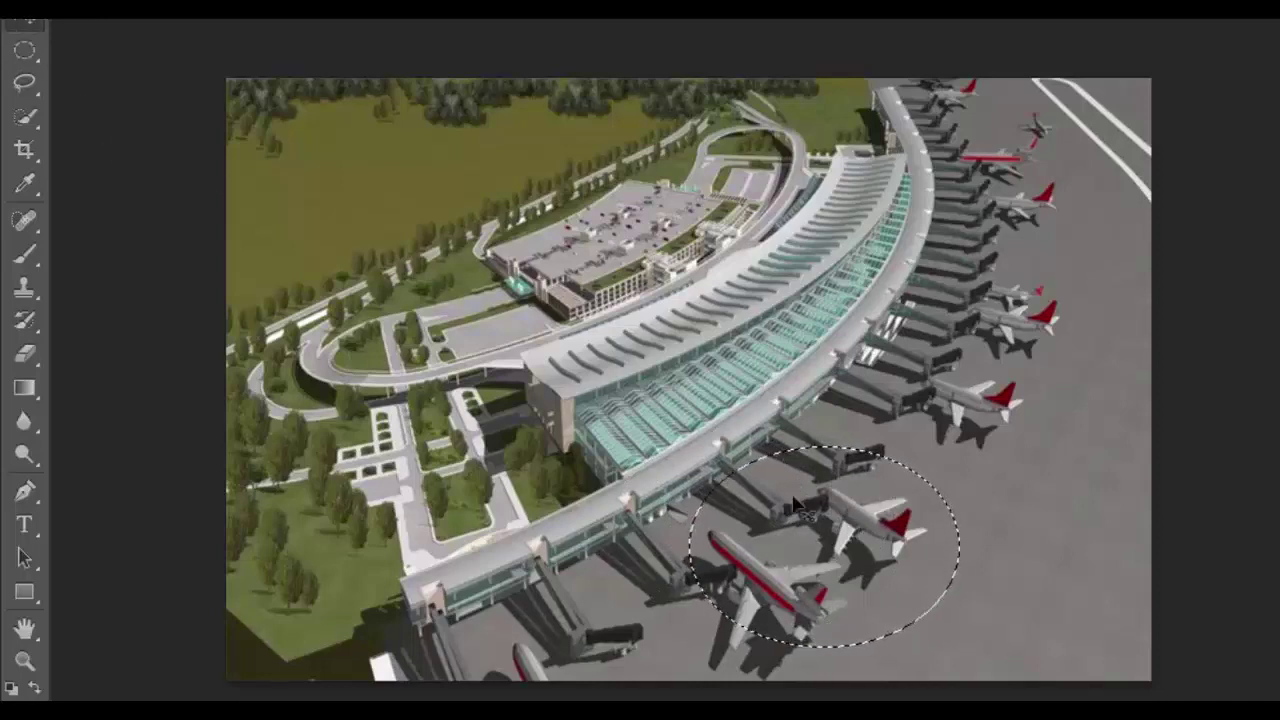
pyautogui.moveTo(845, 566)
pyautogui.mouseDown()
pyautogui.moveTo(524, 340)
pyautogui.moveTo(898, 375)
pyautogui.moveTo(937, 350)
pyautogui.moveTo(797, 527)
pyautogui.mouseUp()
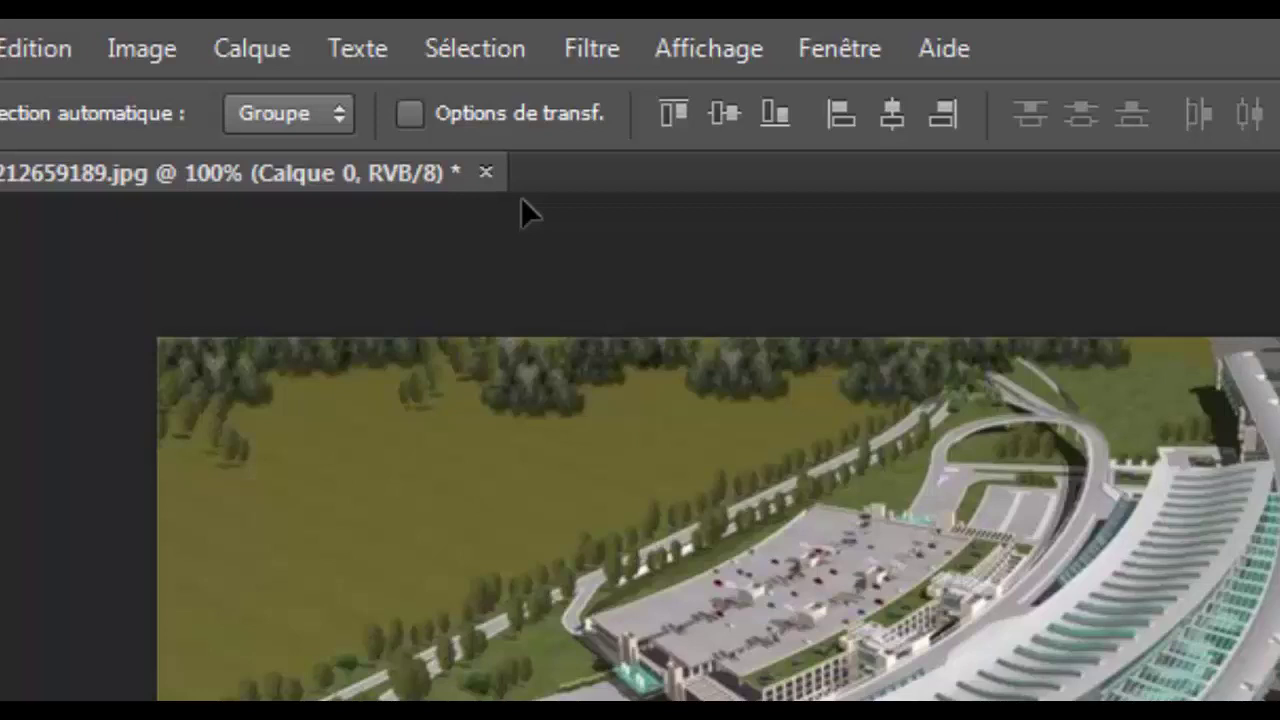
pyautogui.click(472, 58)
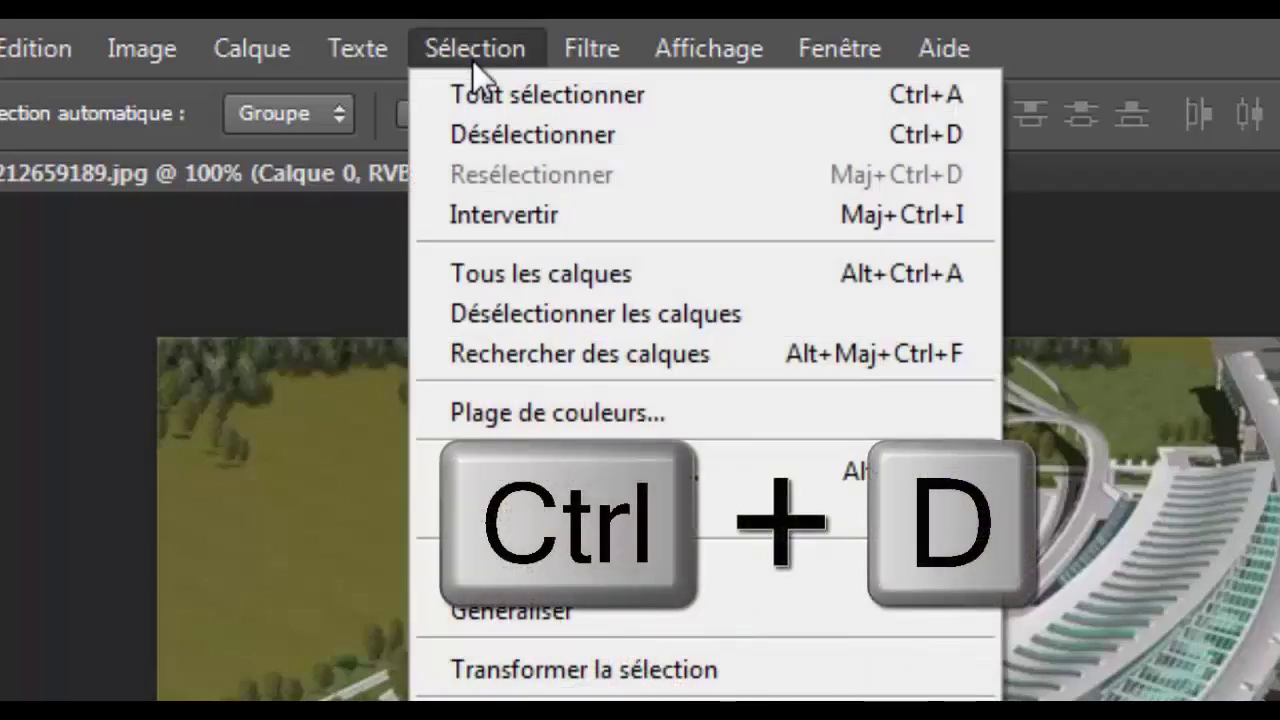
pyautogui.click(903, 136)
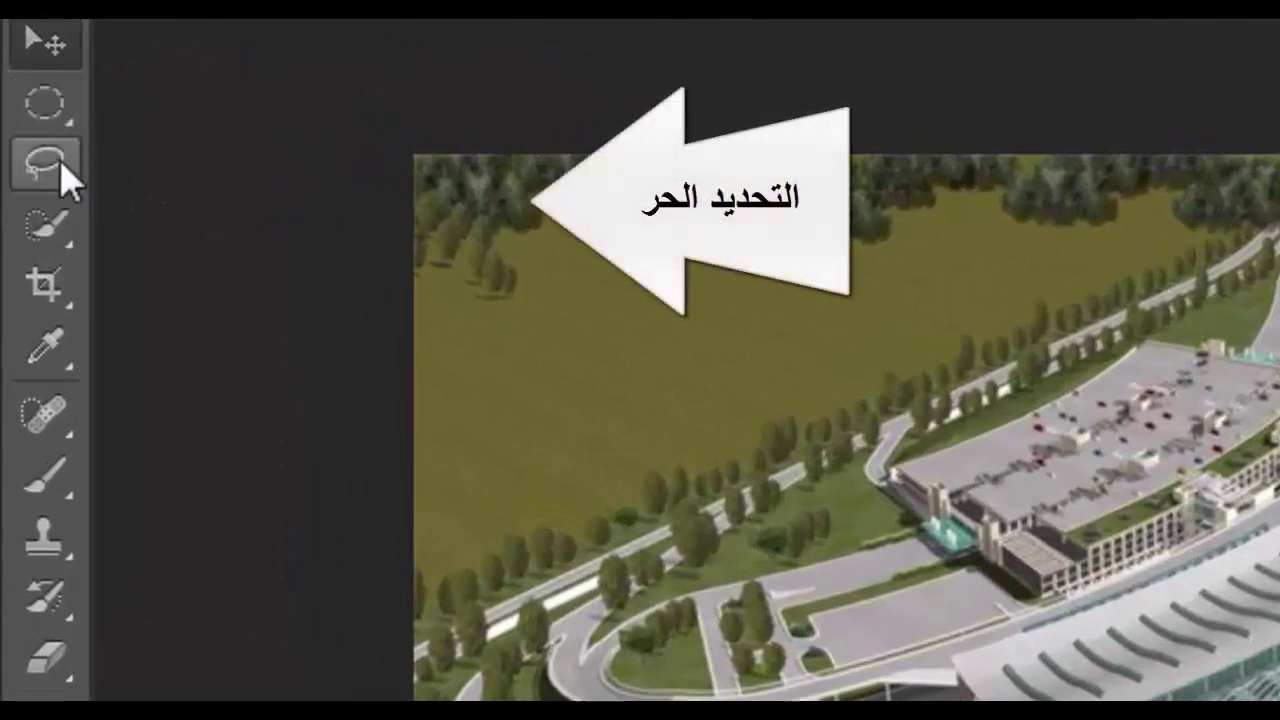
# Lasso the red-striped plane, move it onto the terminal and back, then choose Outil Lasso polygonal.
pyautogui.click(43, 182)
pyautogui.rightClick(45, 185)
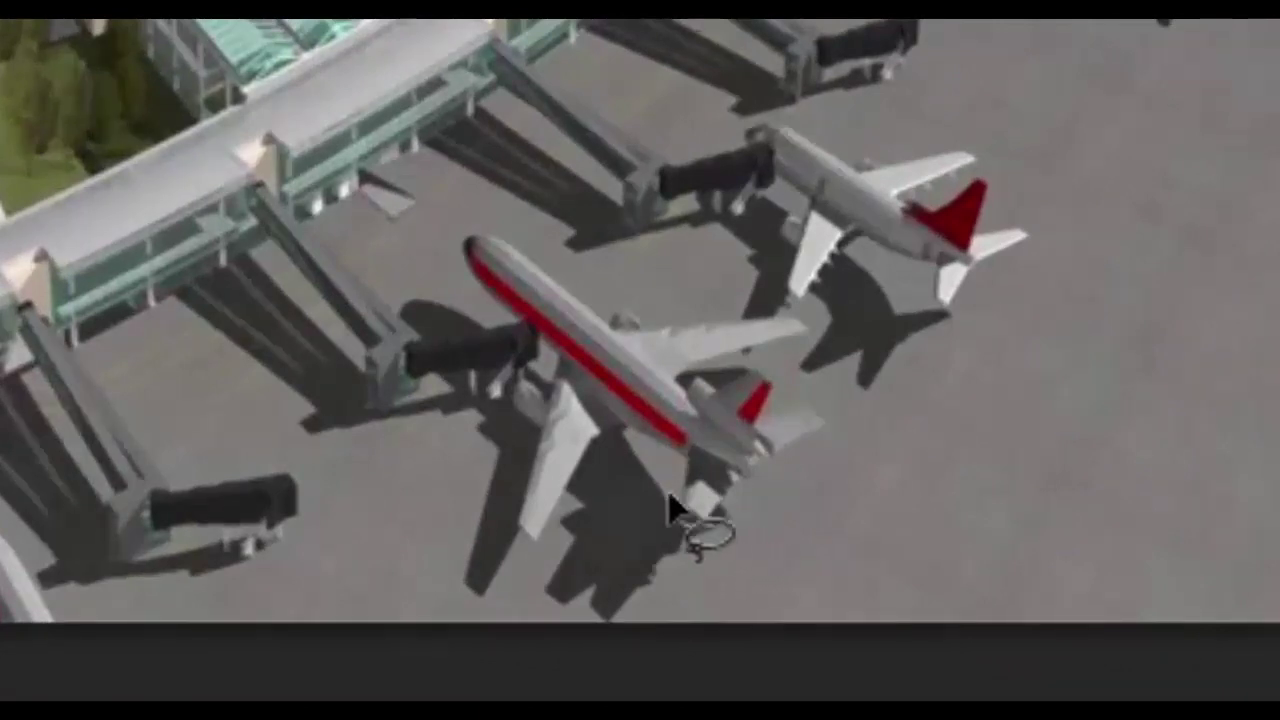
pyautogui.moveTo(683, 473)
pyautogui.mouseDown()
pyautogui.moveTo(504, 545)
pyautogui.moveTo(534, 429)
pyautogui.moveTo(523, 380)
pyautogui.moveTo(434, 217)
pyautogui.moveTo(563, 213)
pyautogui.moveTo(609, 306)
pyautogui.moveTo(706, 303)
pyautogui.moveTo(814, 323)
pyautogui.moveTo(771, 368)
pyautogui.moveTo(743, 371)
pyautogui.moveTo(834, 437)
pyautogui.moveTo(753, 487)
pyautogui.moveTo(717, 534)
pyautogui.mouseUp()
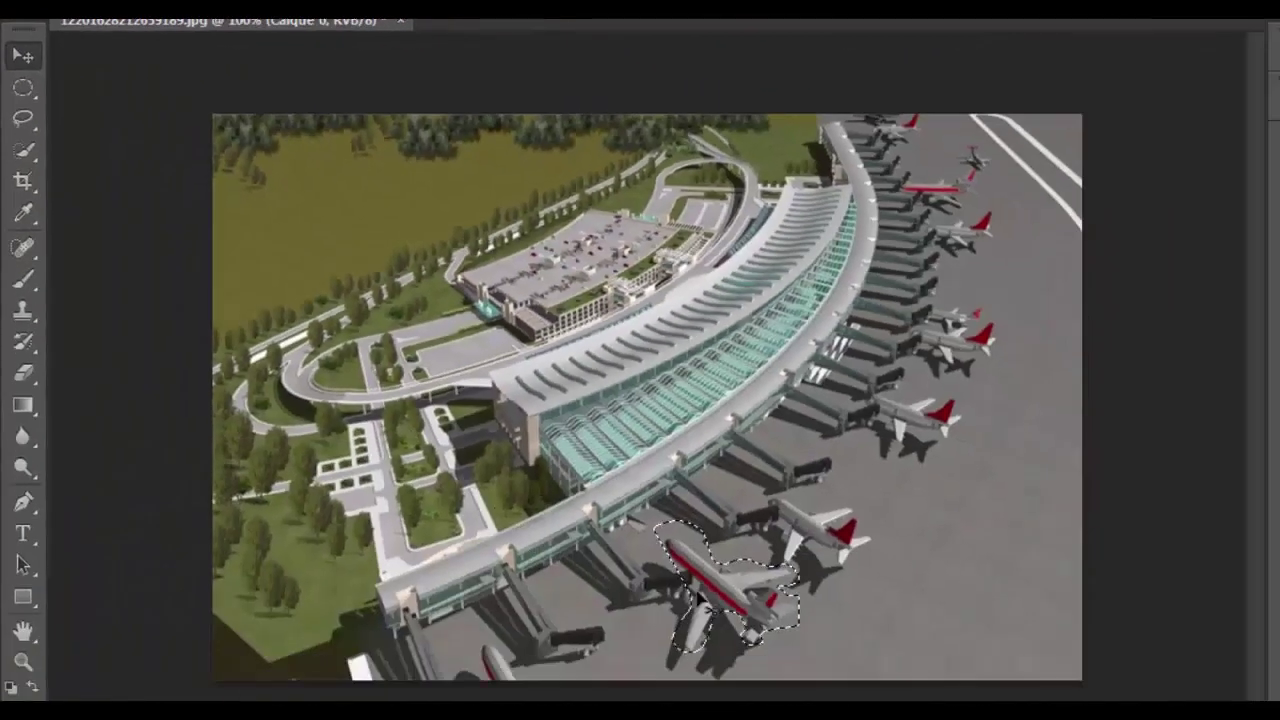
pyautogui.moveTo(705, 548); pyautogui.dragTo(745, 350)
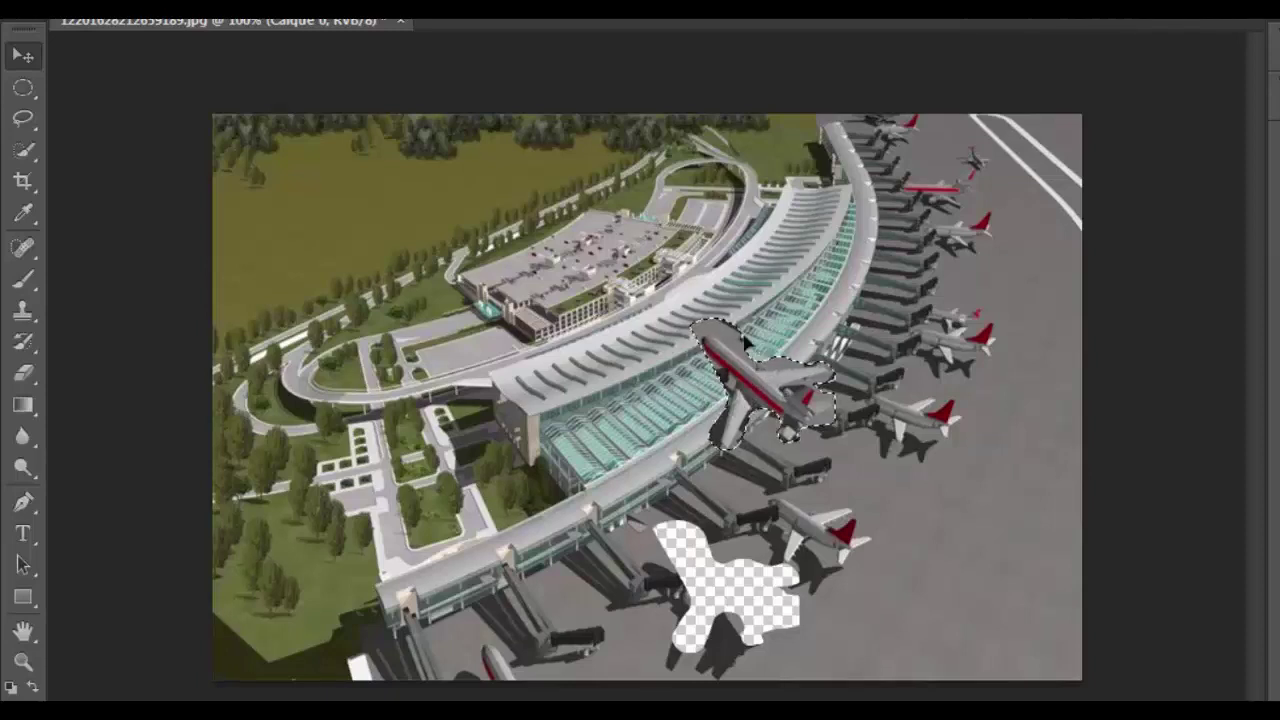
pyautogui.moveTo(720, 378); pyautogui.dragTo(690, 588)
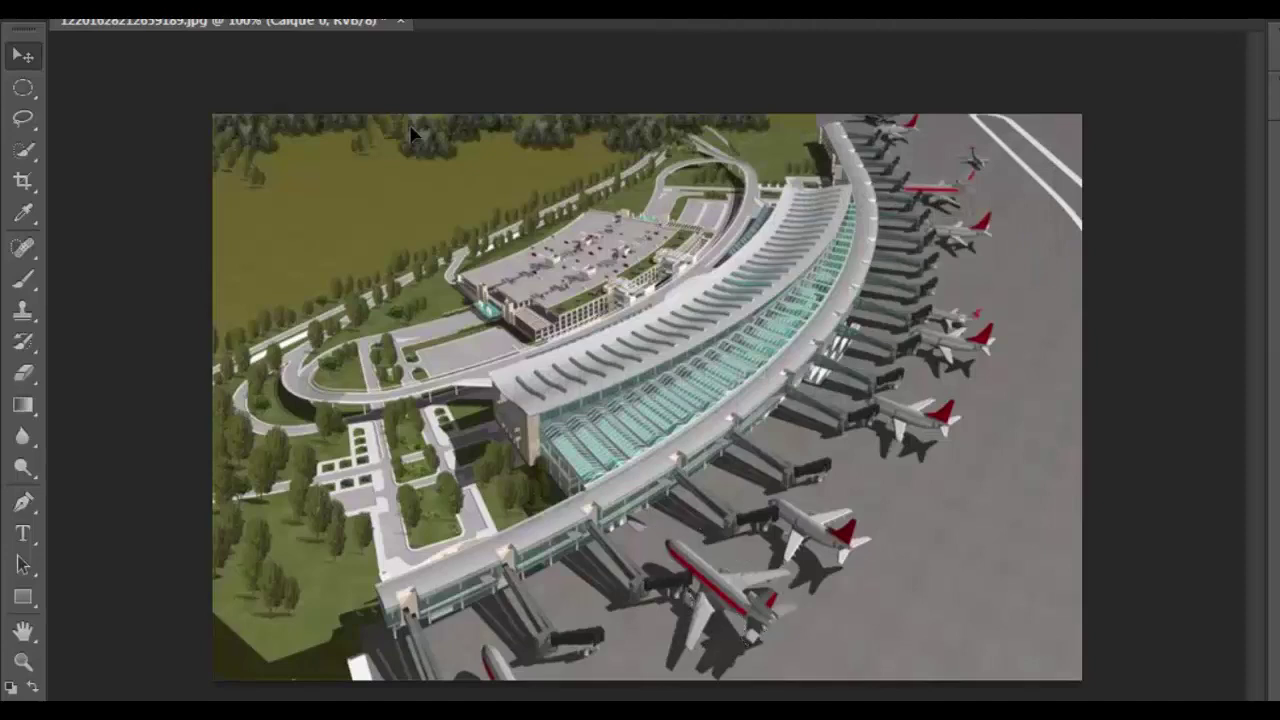
pyautogui.click(22, 119)
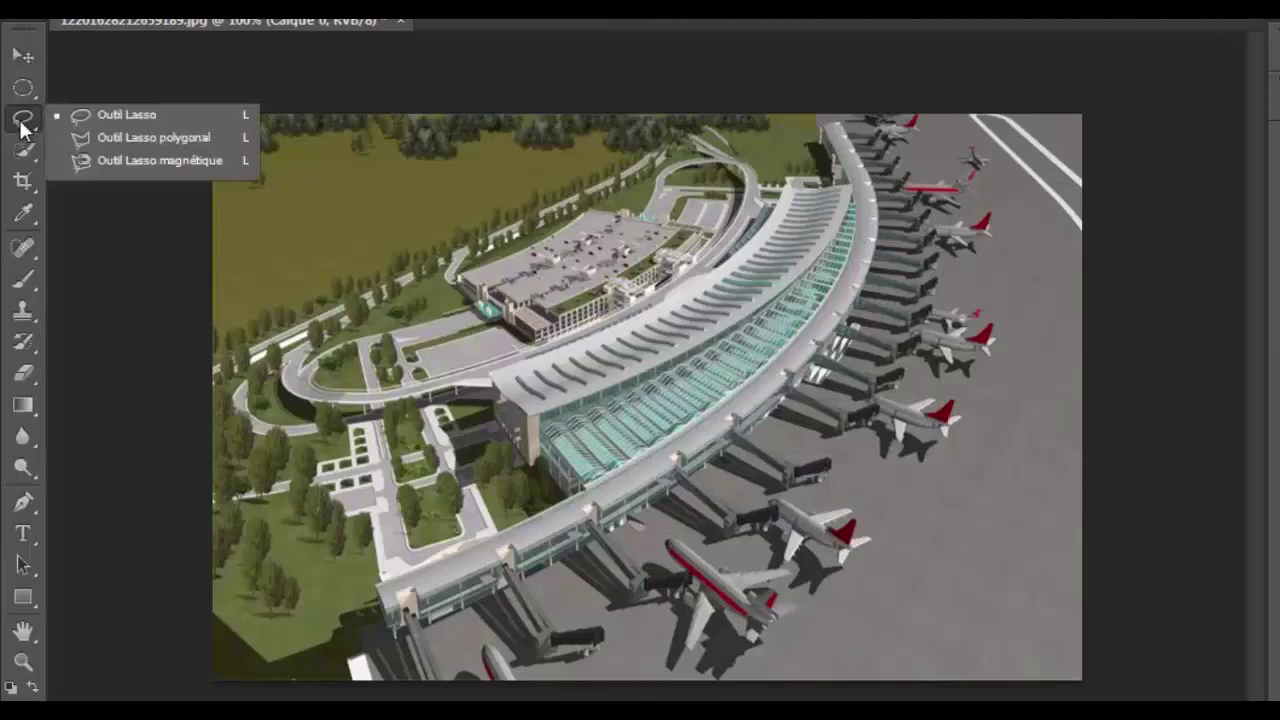
pyautogui.click(121, 145)
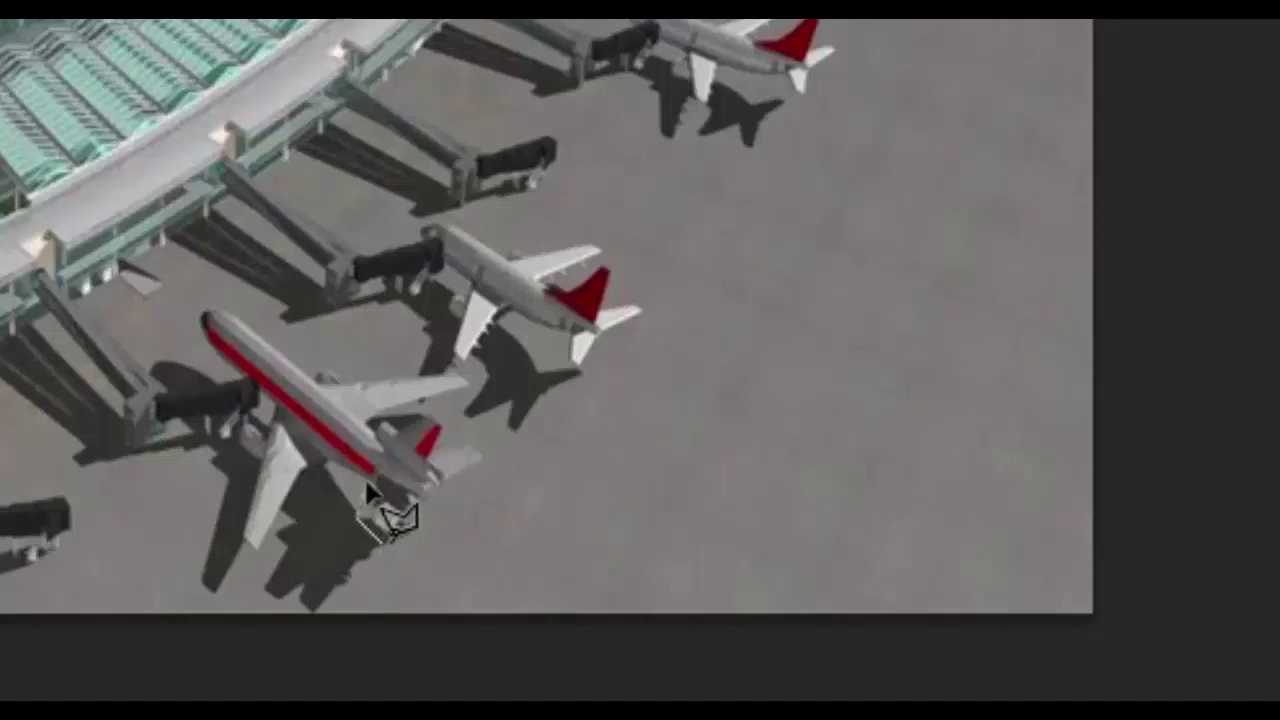
# Outline the red-striped plane with polygonal lasso points from tail around wing and nose.
pyautogui.click(380, 542)
pyautogui.click(328, 472)
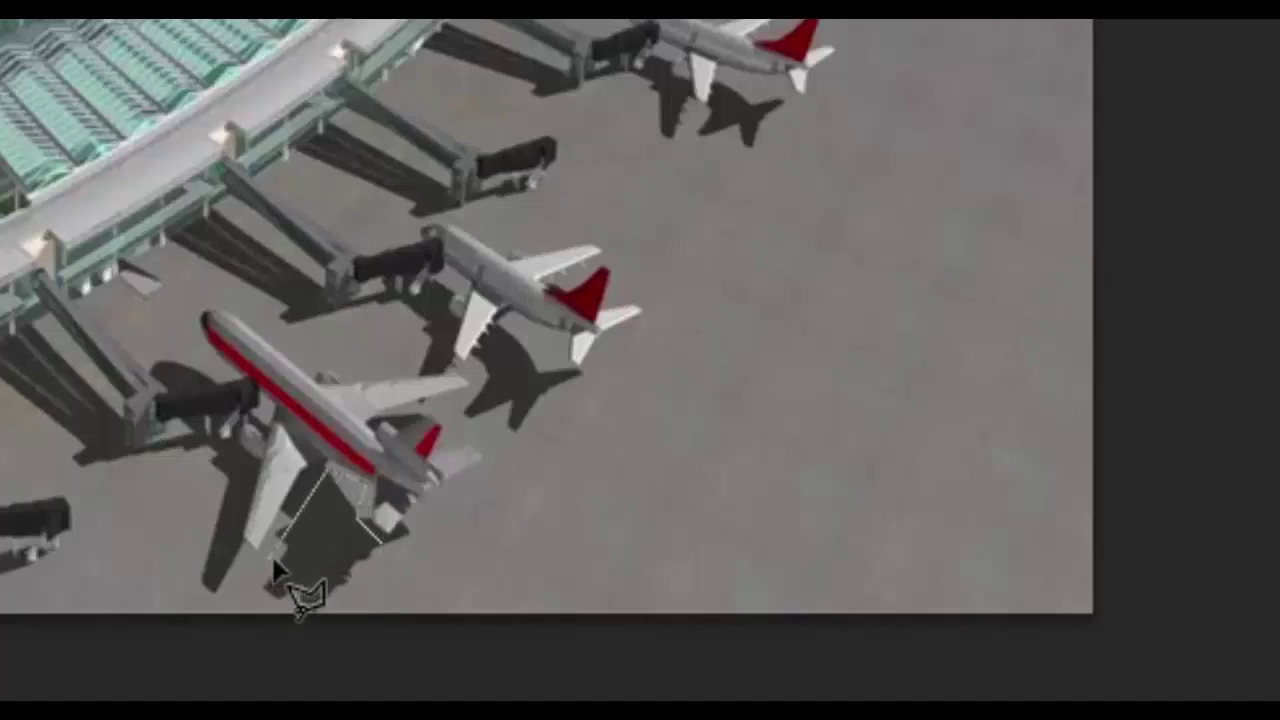
pyautogui.click(276, 553)
pyautogui.click(223, 545)
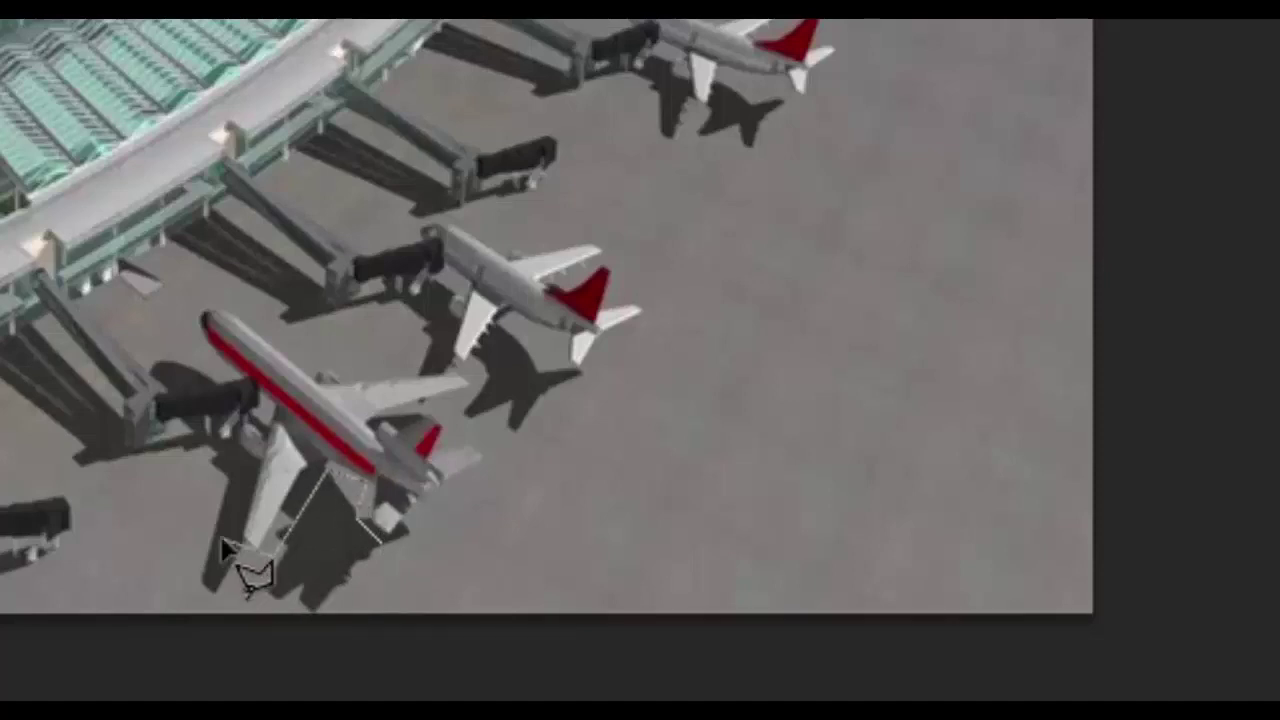
pyautogui.click(264, 450)
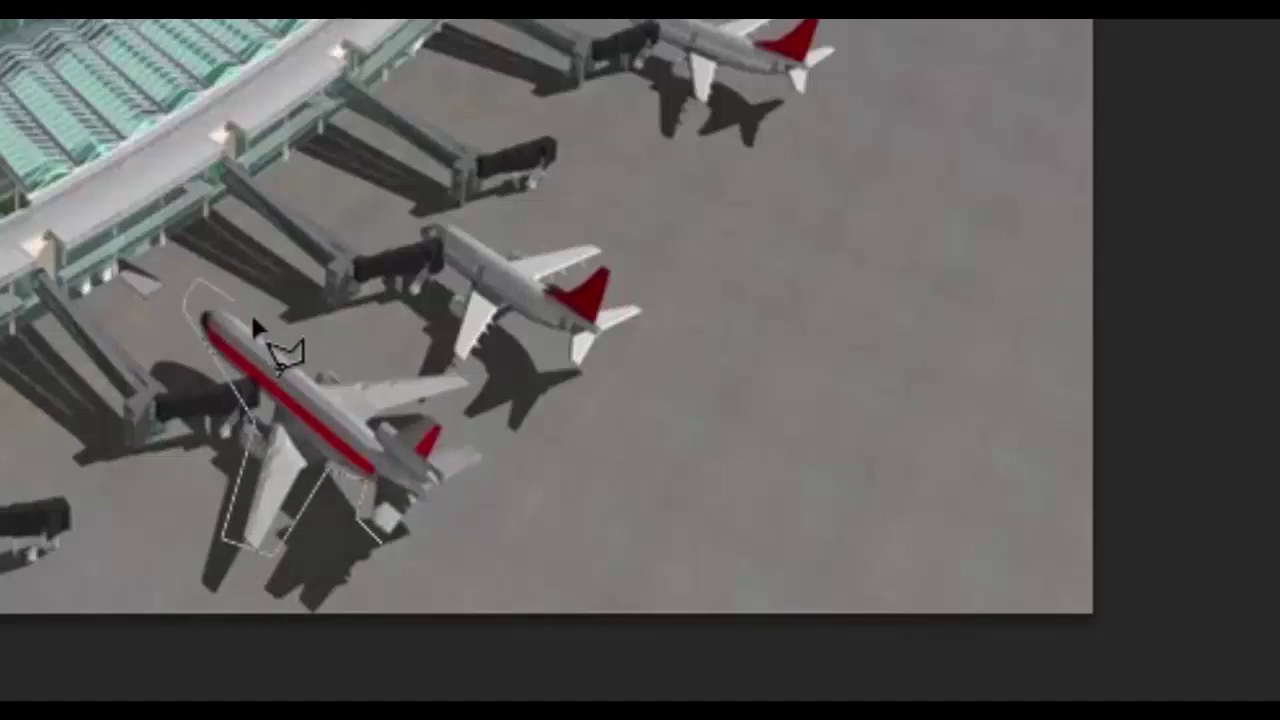
pyautogui.click(324, 373)
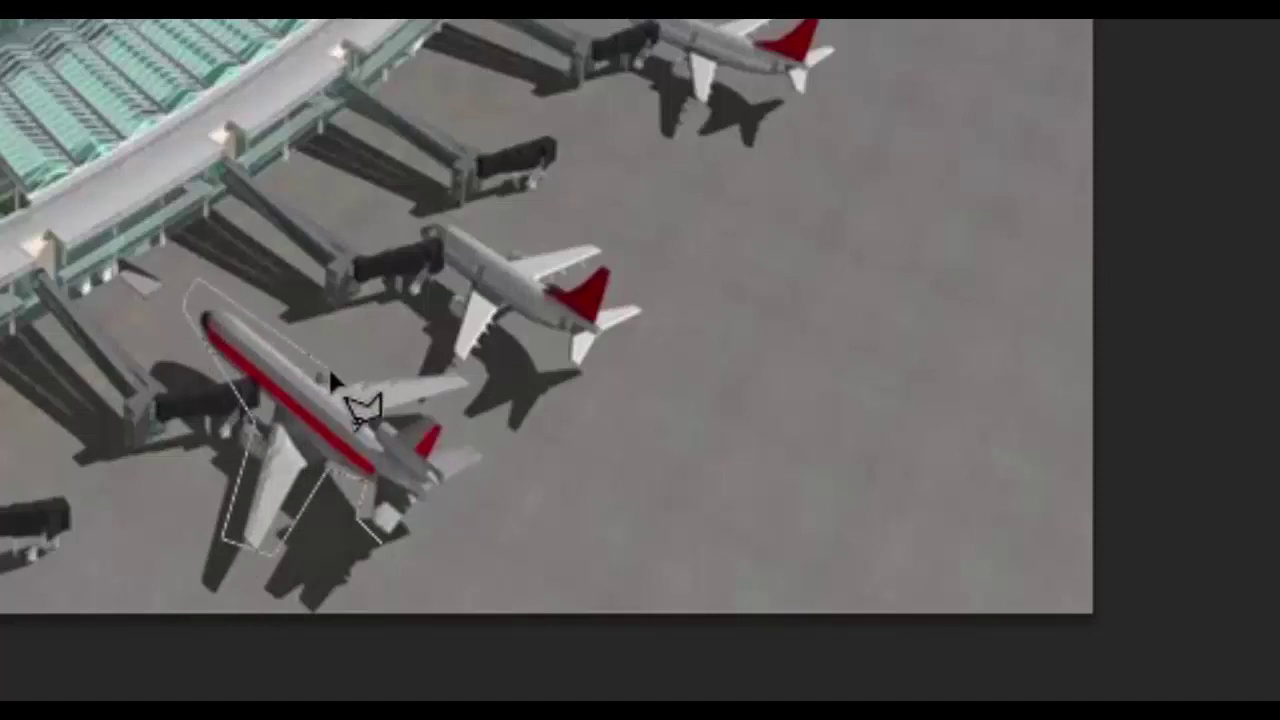
pyautogui.click(480, 370)
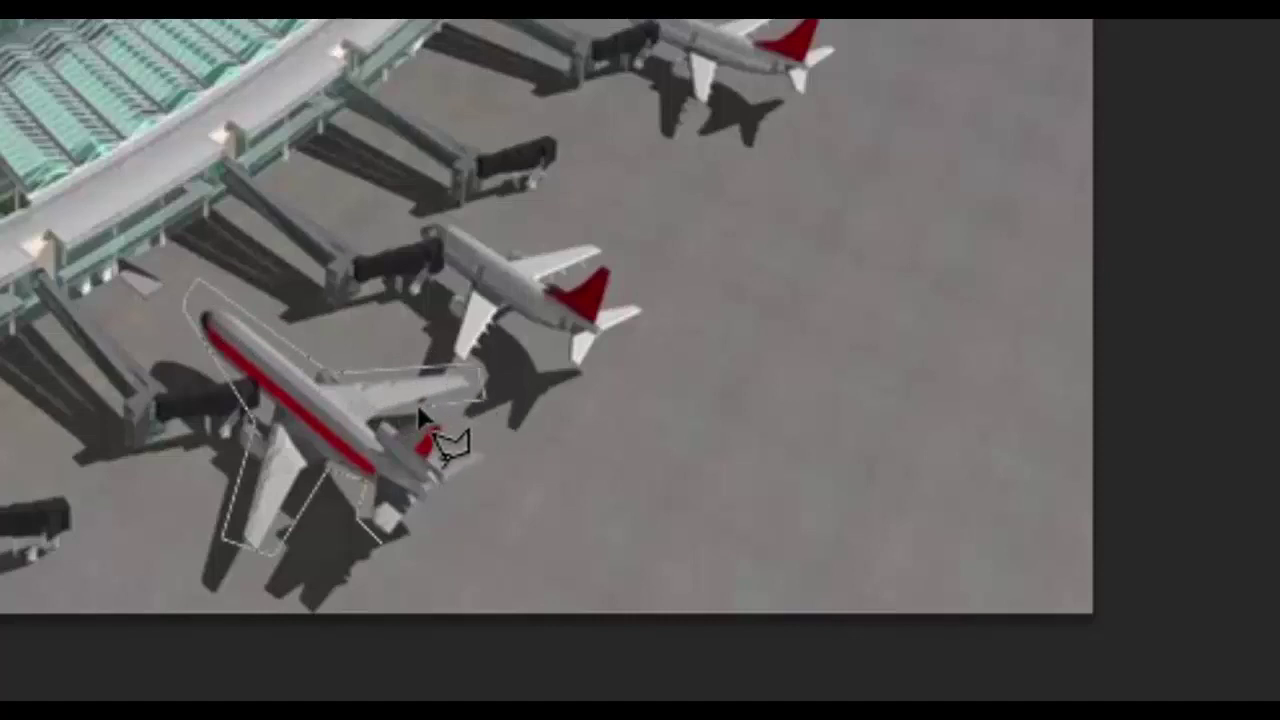
pyautogui.click(510, 455)
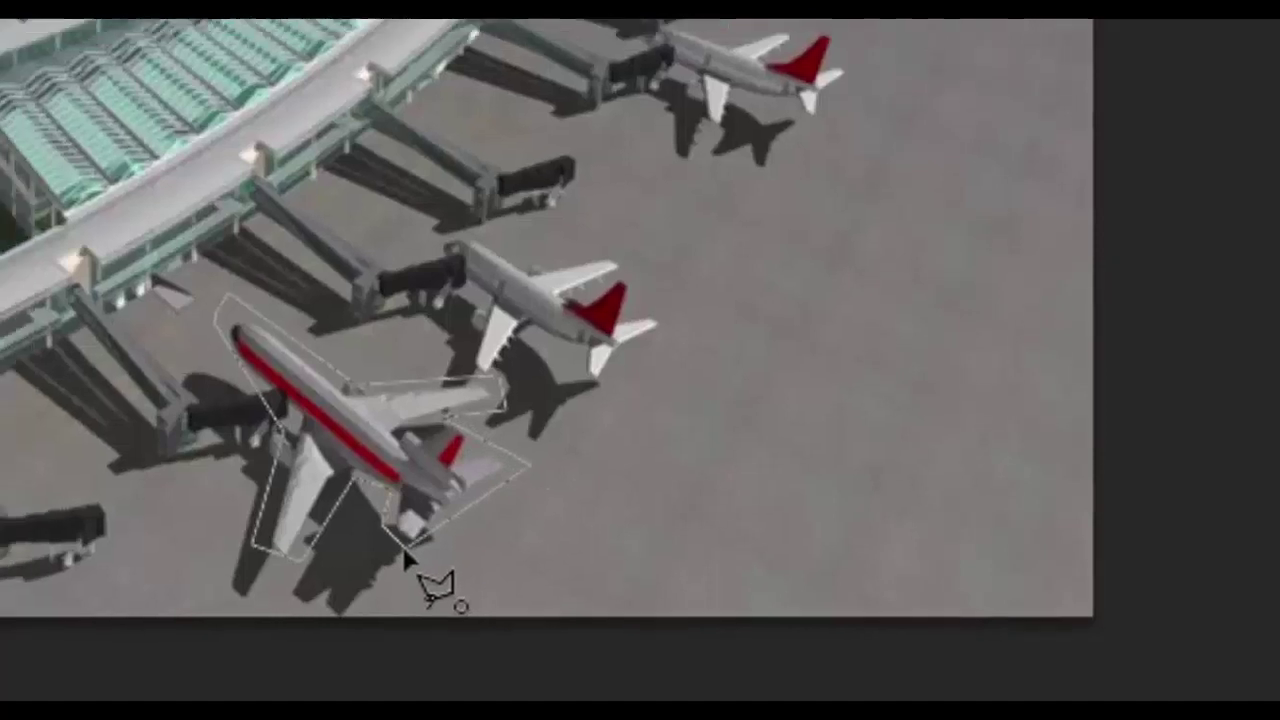
pyautogui.click(405, 558)
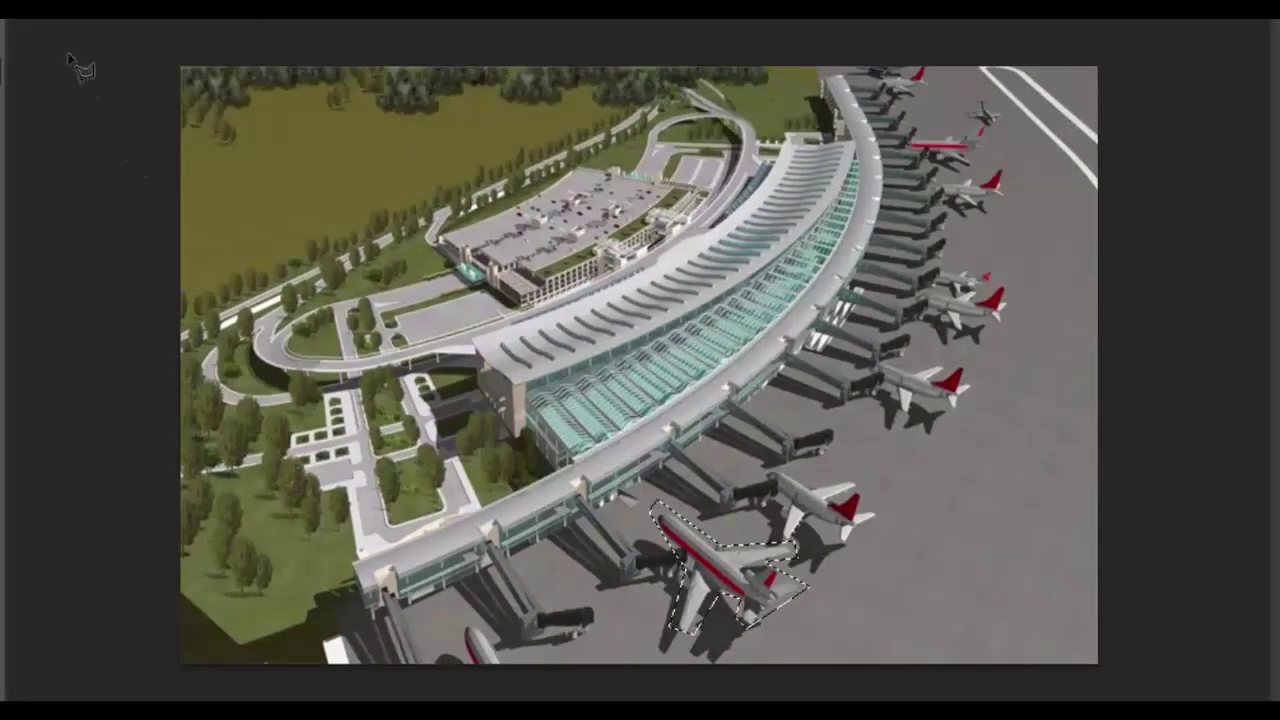
# Shift the outlined plane, return it to its spot, and clear the selection.
pyautogui.moveTo(735, 565)
pyautogui.mouseDown()
pyautogui.moveTo(490, 435)
pyautogui.moveTo(697, 562)
pyautogui.mouseUp()
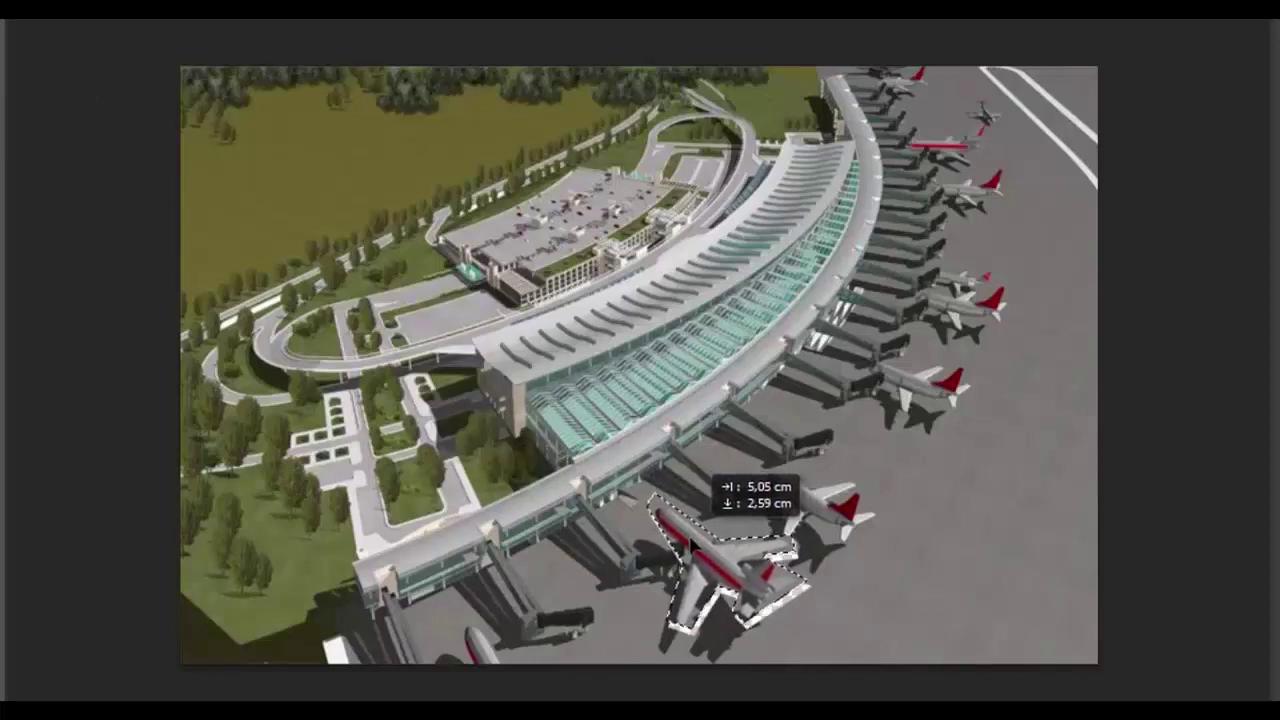
pyautogui.moveTo(695, 555); pyautogui.dragTo(710, 546)
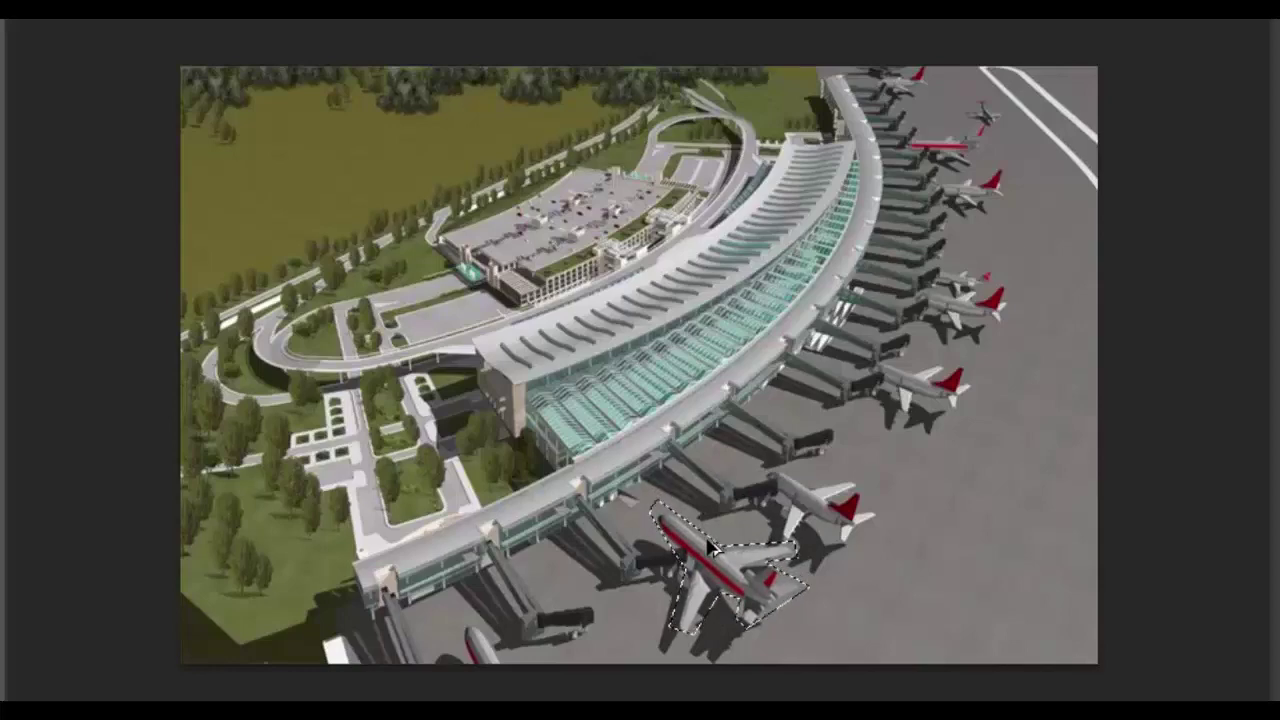
pyautogui.hotkey('ctrl', 'a')
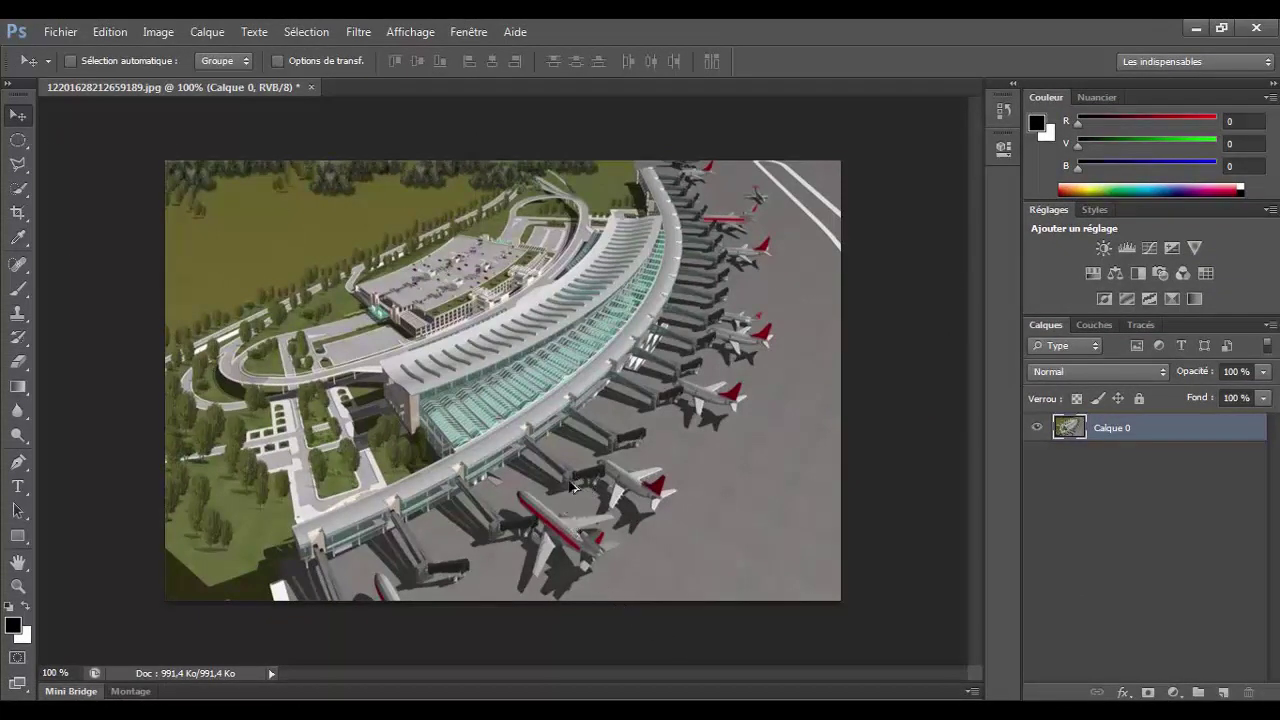
# Switch to the Magnetic Lasso and discard a first false-start outline.
pyautogui.scroll(2, 571, 486)
pyautogui.scroll(1, 571, 486)
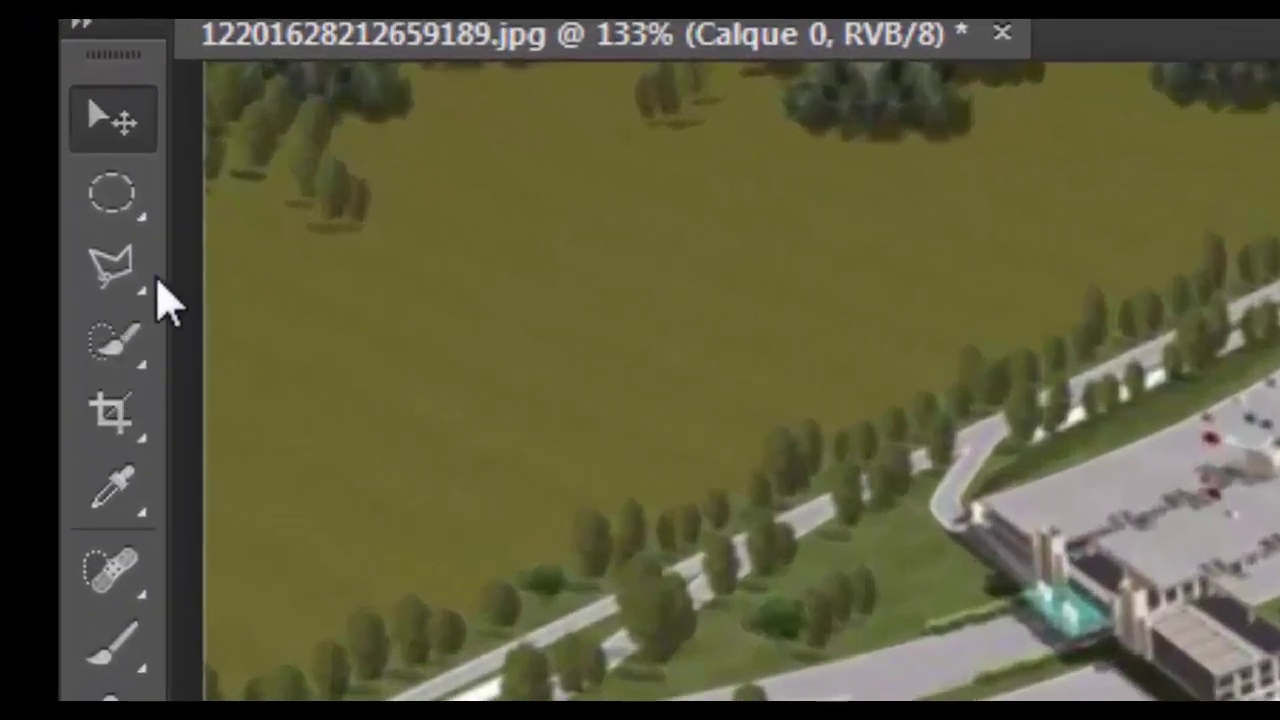
pyautogui.click(145, 283)
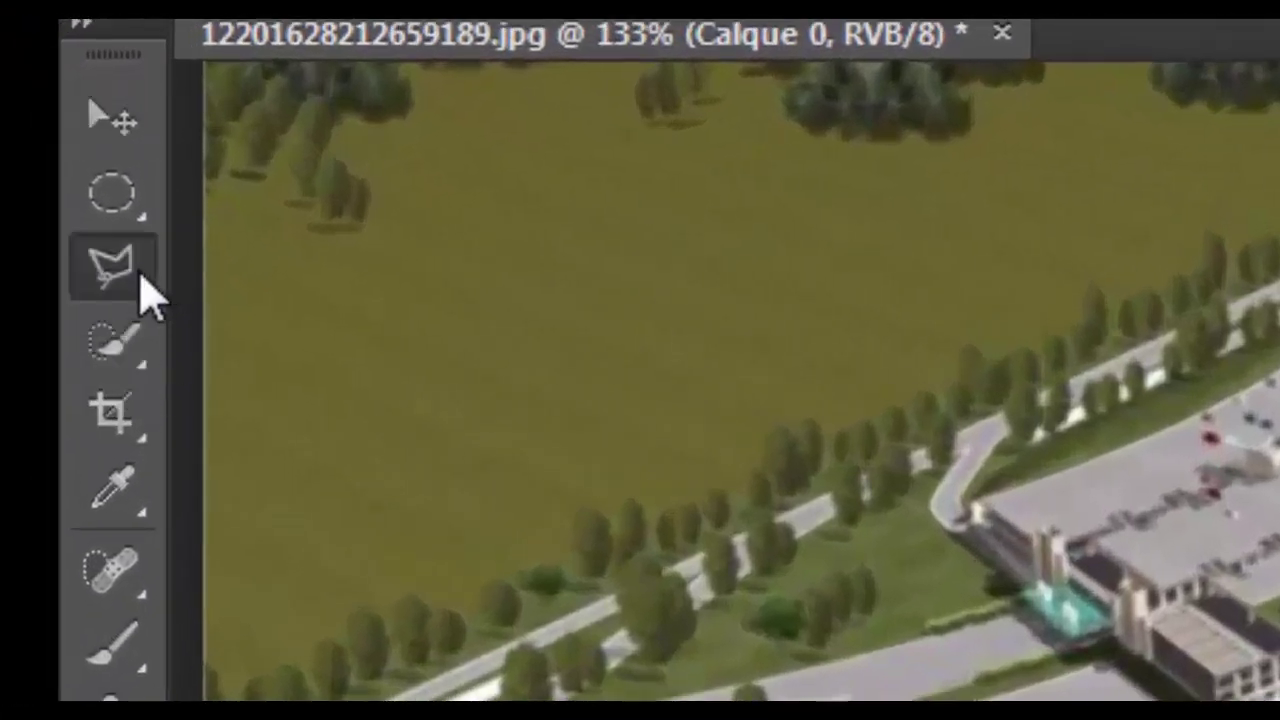
pyautogui.rightClick(86, 285)
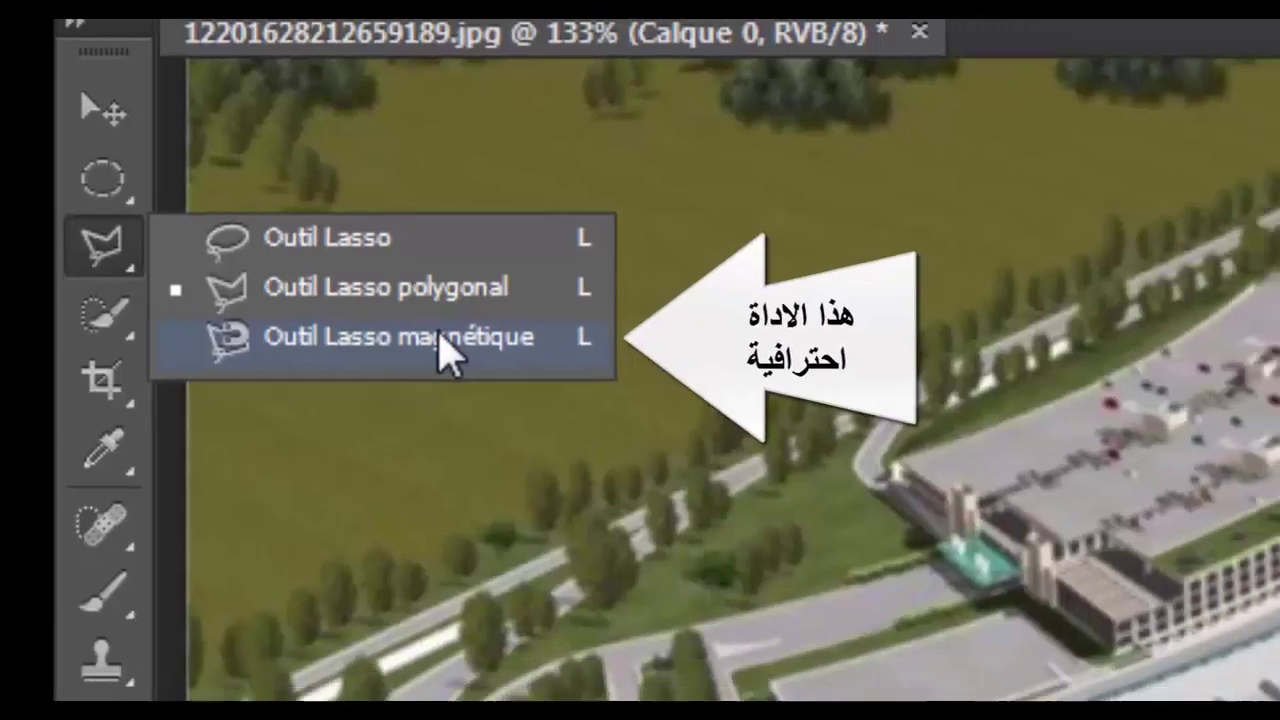
pyautogui.click(479, 364)
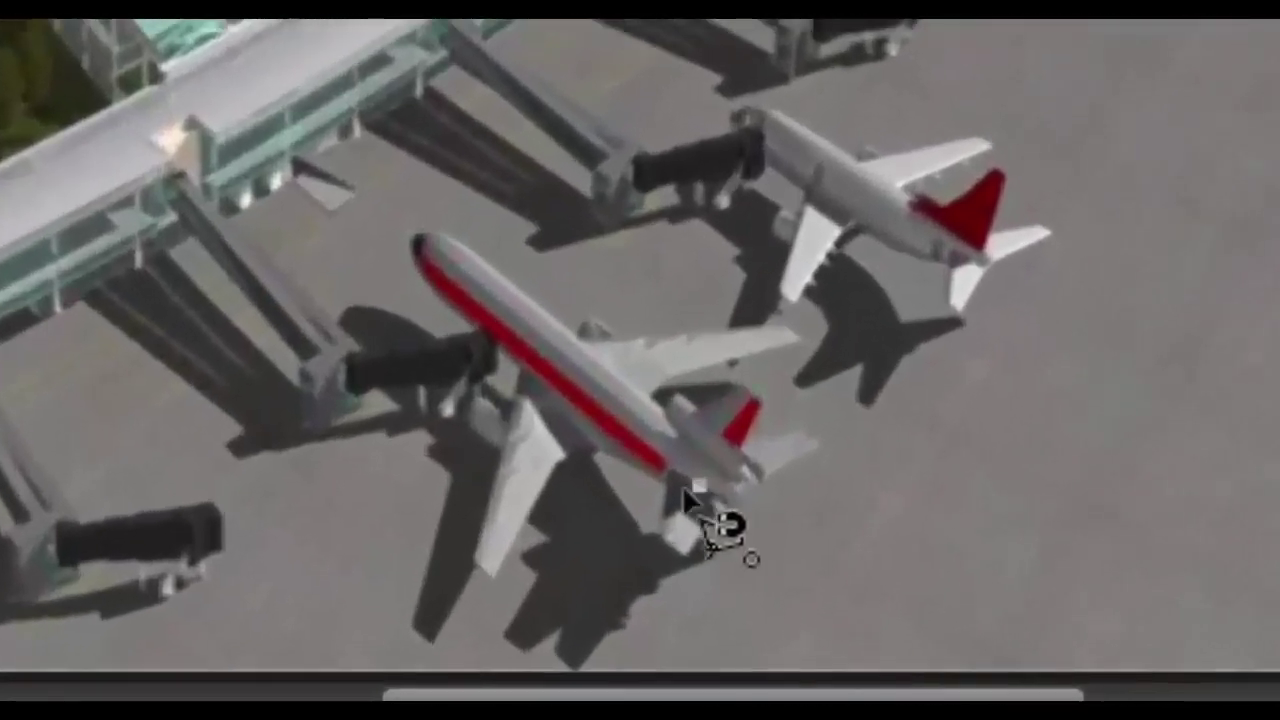
pyautogui.click(675, 481)
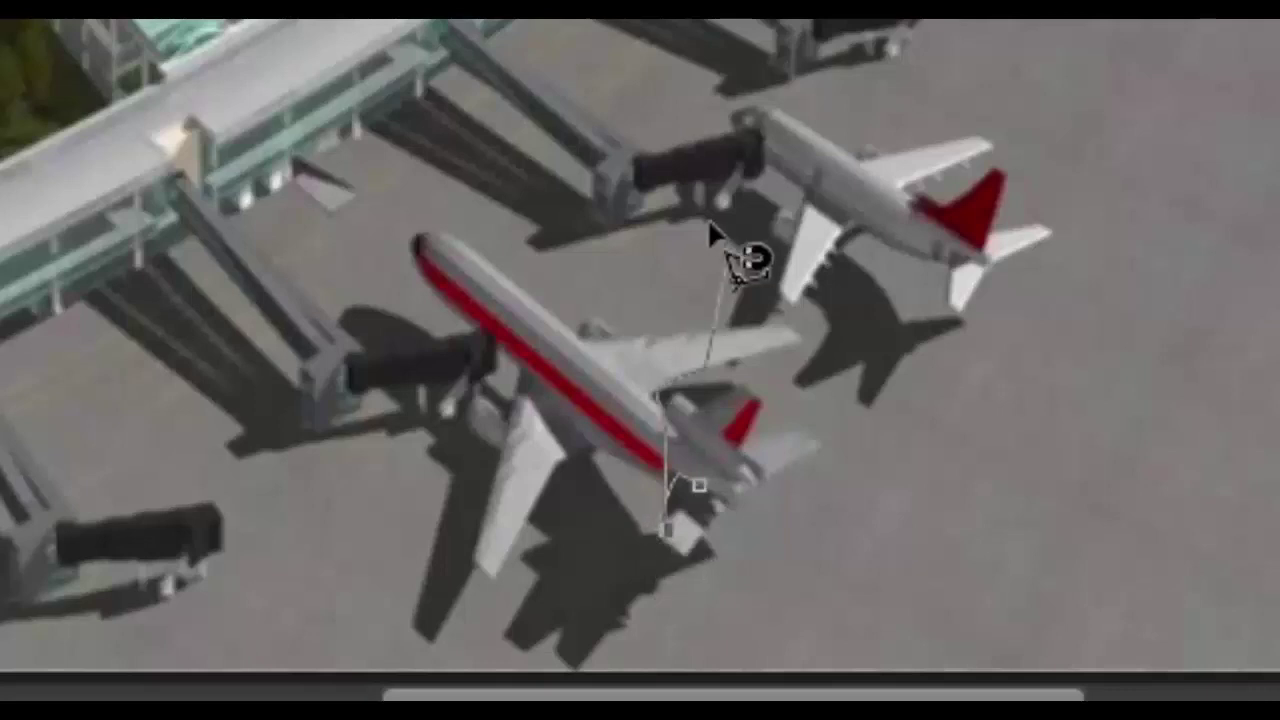
pyautogui.press('Escape')
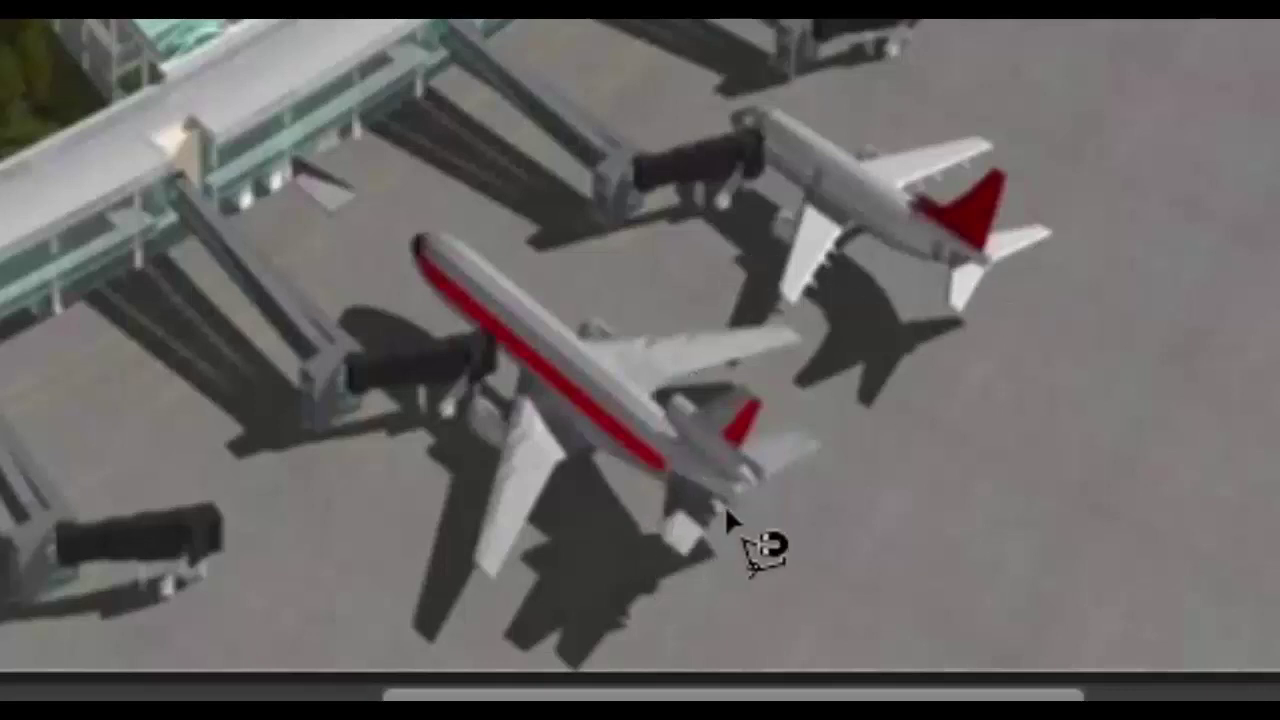
# Anchor a magnetic outline around the plane's tail, nose, wing, tail tip and tailplane.
pyautogui.click(723, 506)
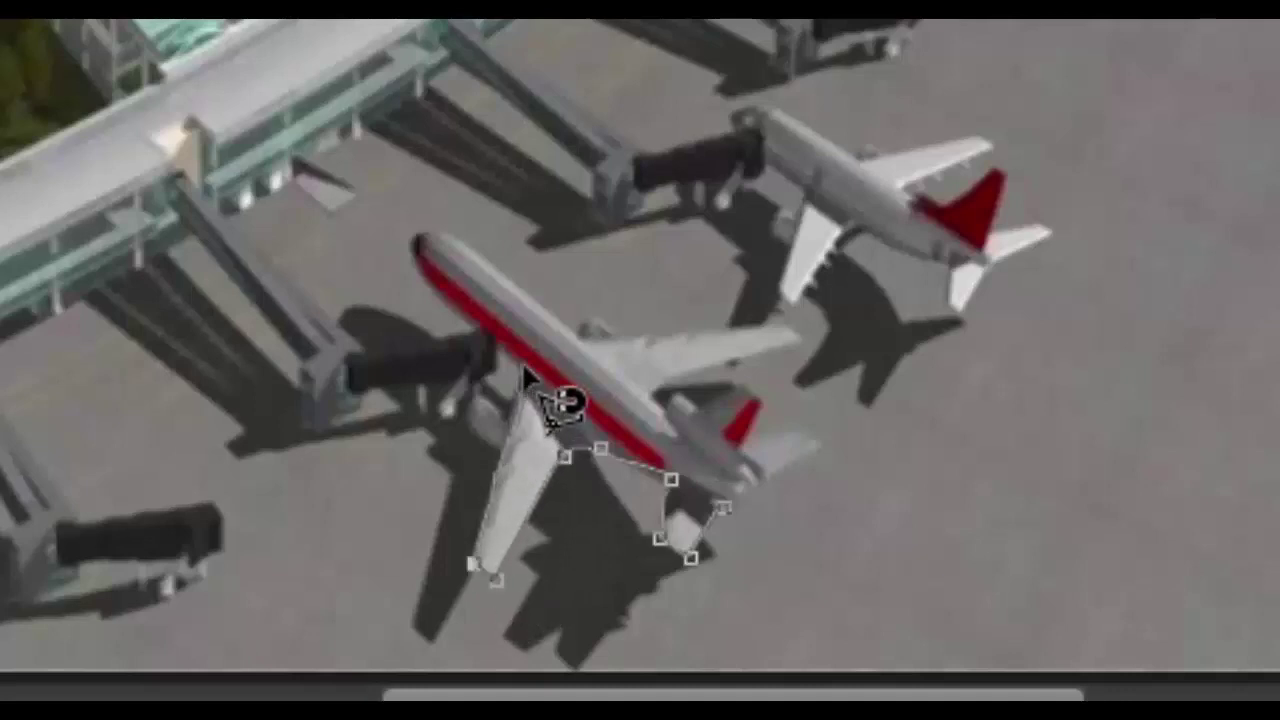
pyautogui.click(427, 231)
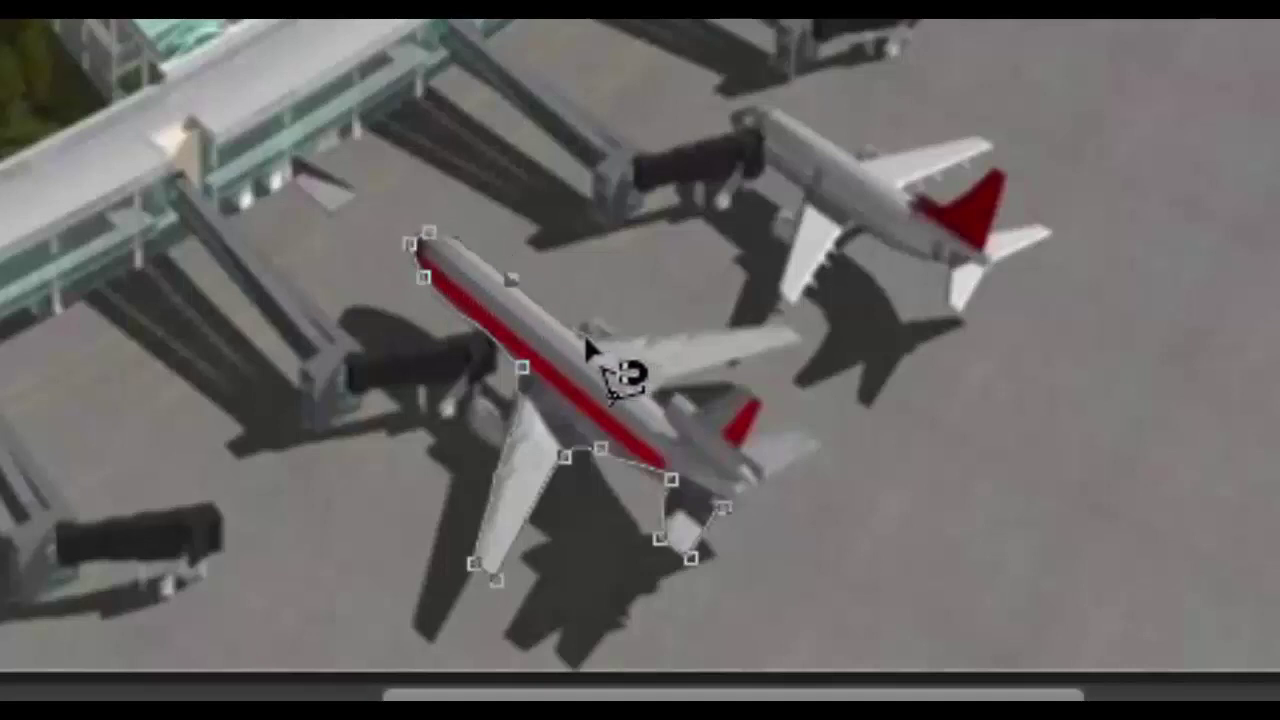
pyautogui.click(789, 314)
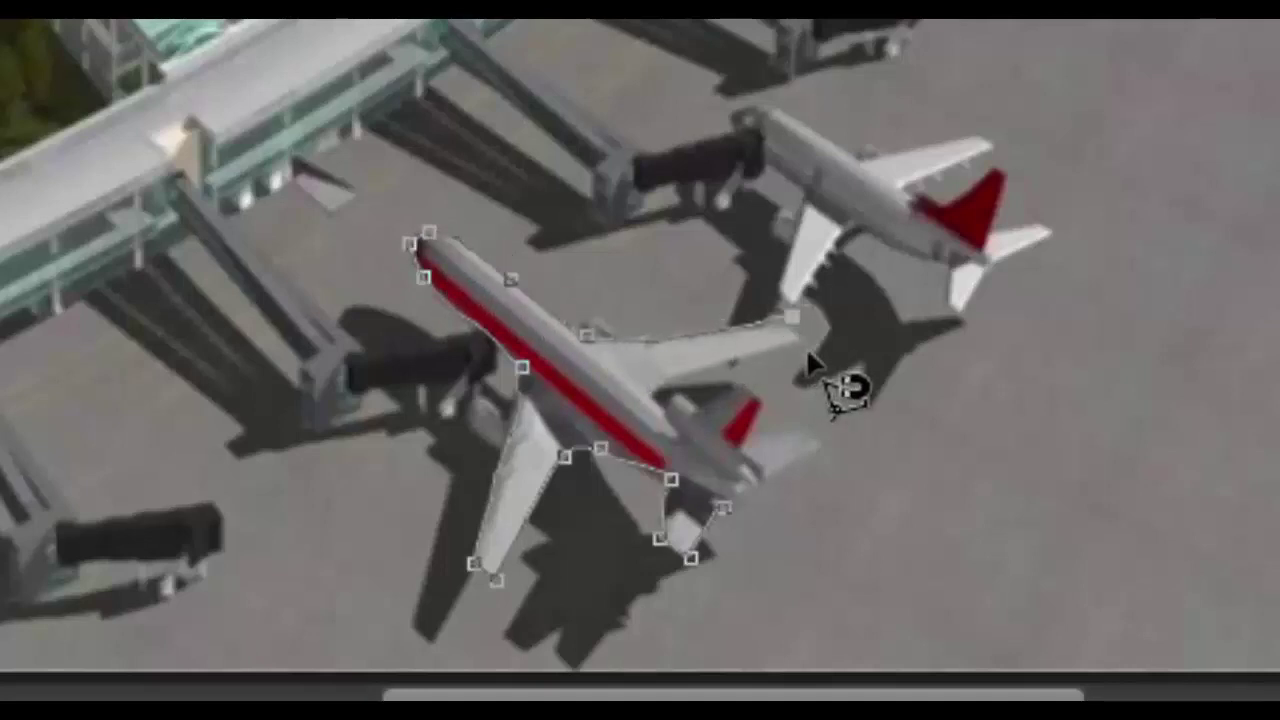
pyautogui.click(800, 338)
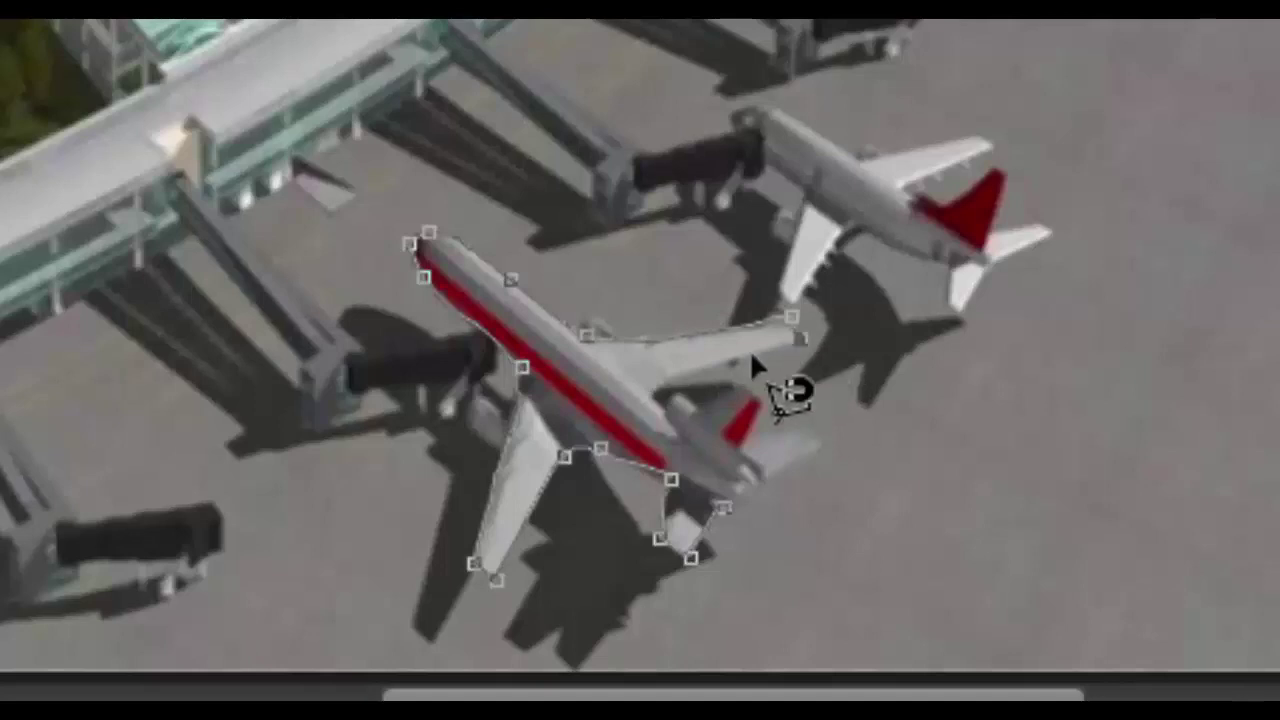
pyautogui.click(661, 386)
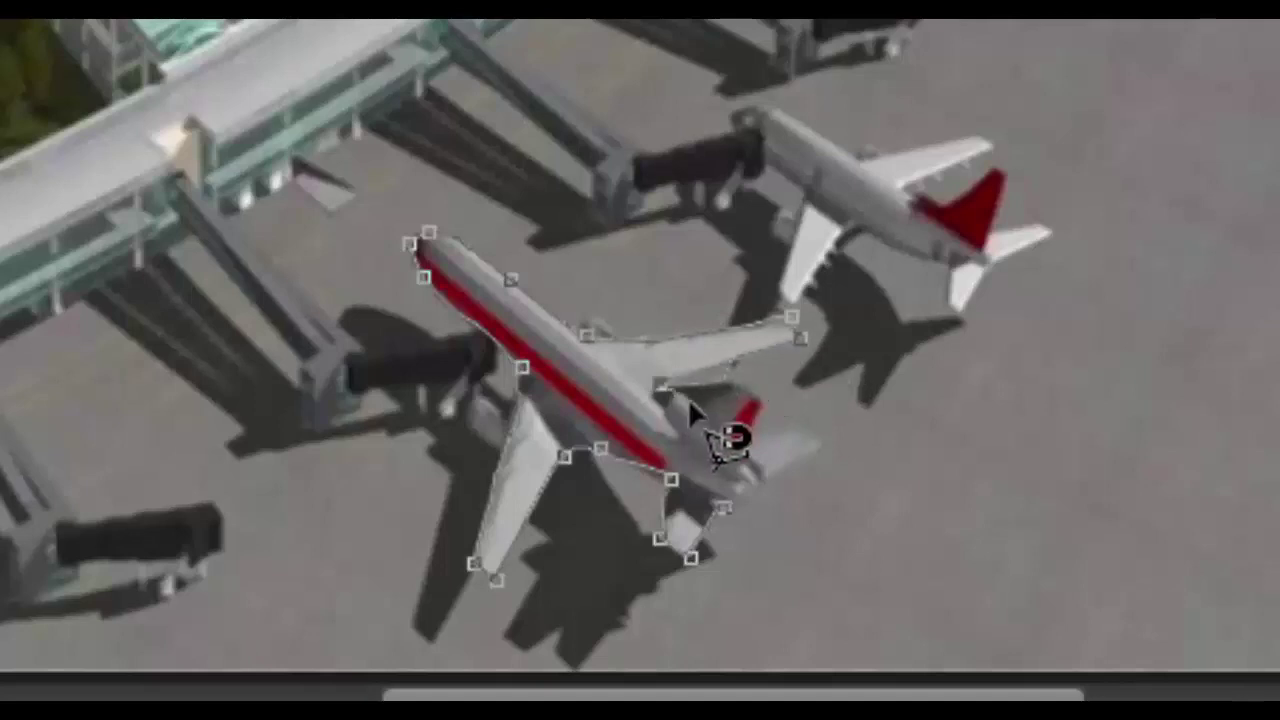
pyautogui.click(758, 401)
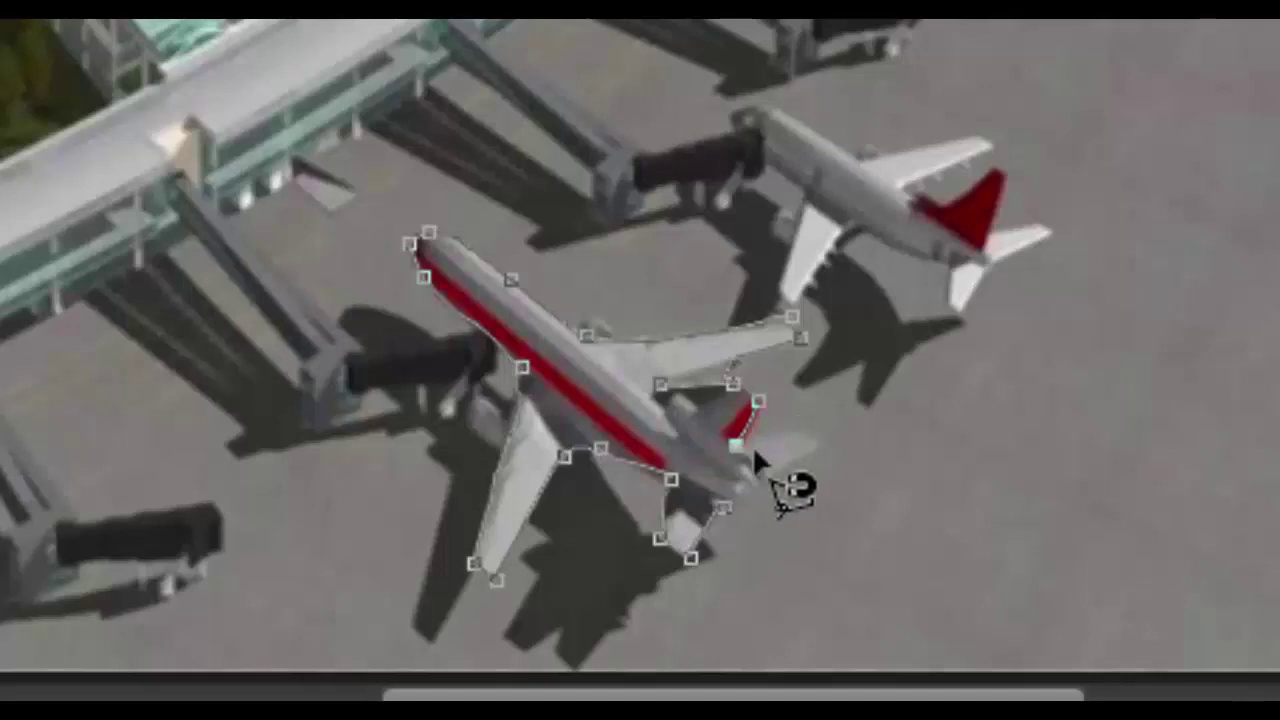
pyautogui.click(814, 424)
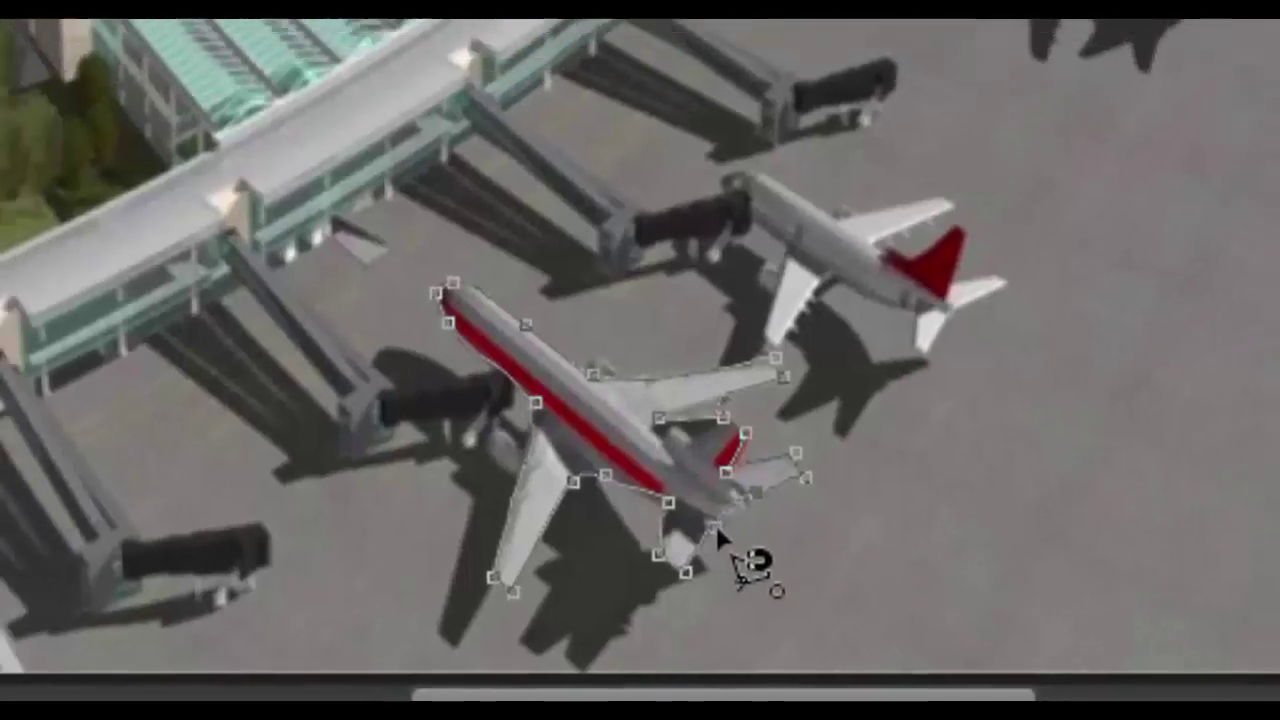
# Close the magnetic outline, move the plane onto the terminal roof and back, then deselect.
pyautogui.doubleClick(720, 537)
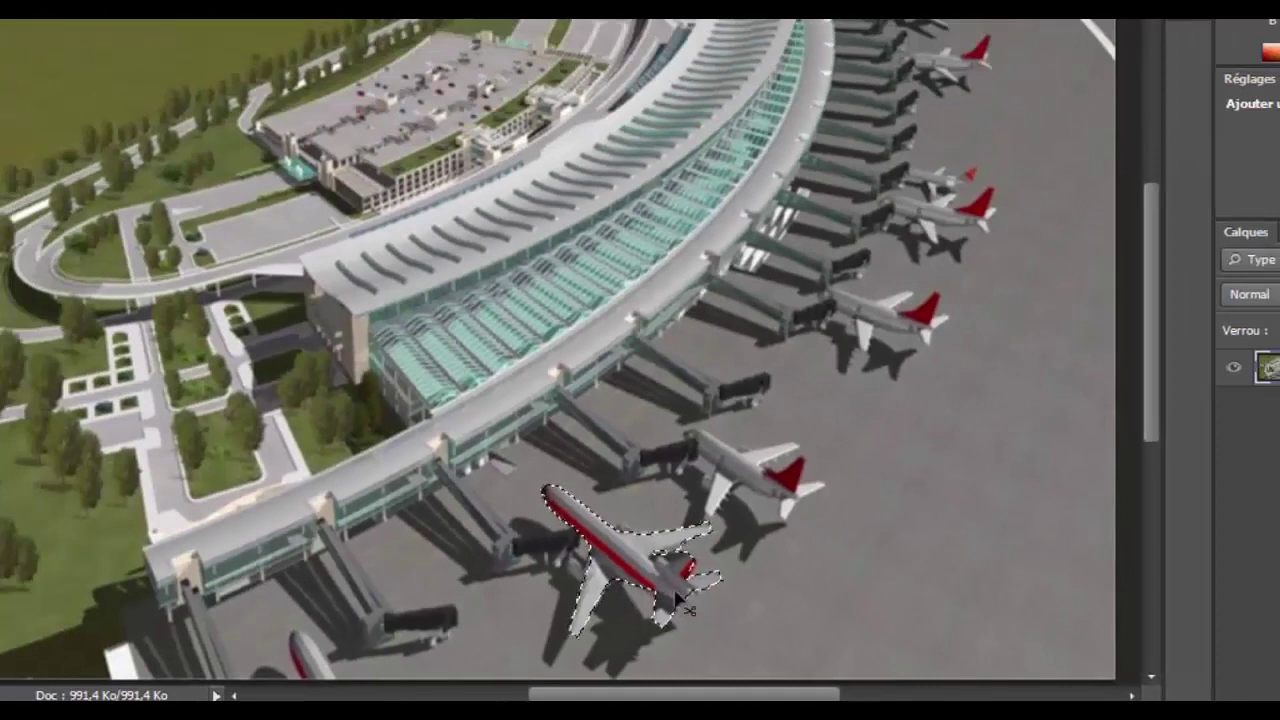
pyautogui.moveTo(620, 545); pyautogui.dragTo(350, 315)
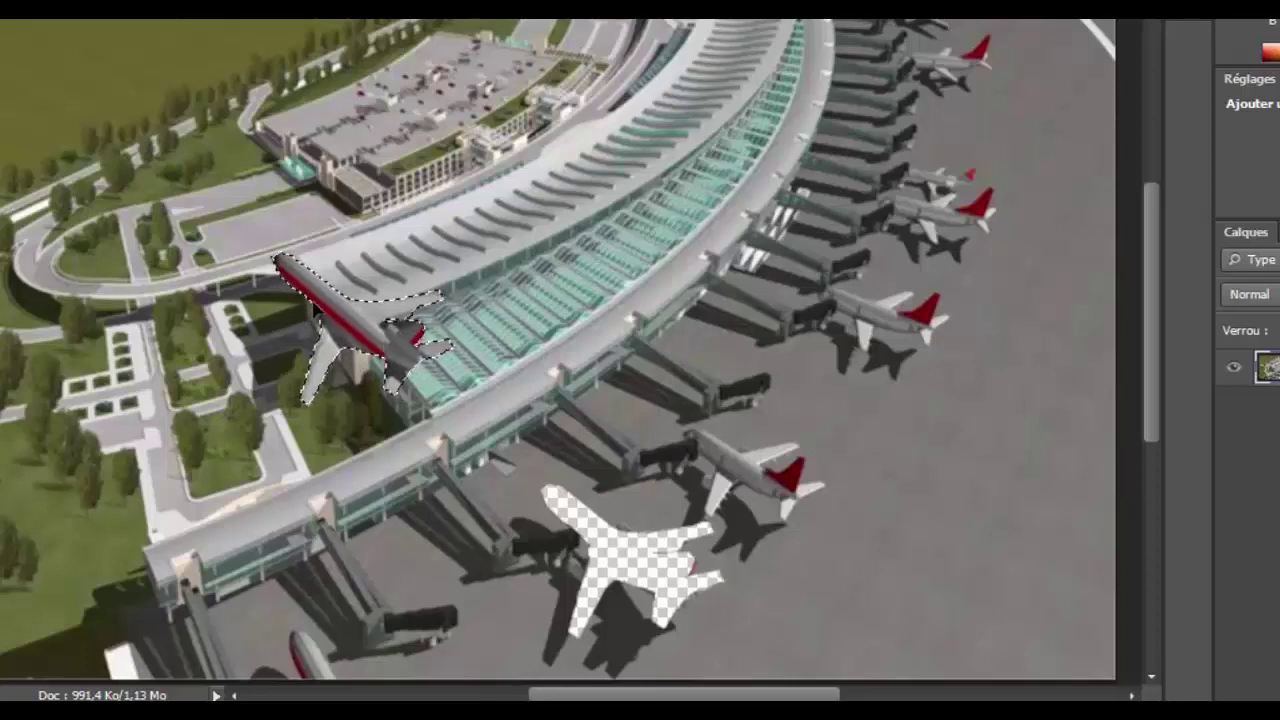
pyautogui.moveTo(305, 322)
pyautogui.mouseDown()
pyautogui.moveTo(575, 556)
pyautogui.moveTo(596, 526)
pyautogui.mouseUp()
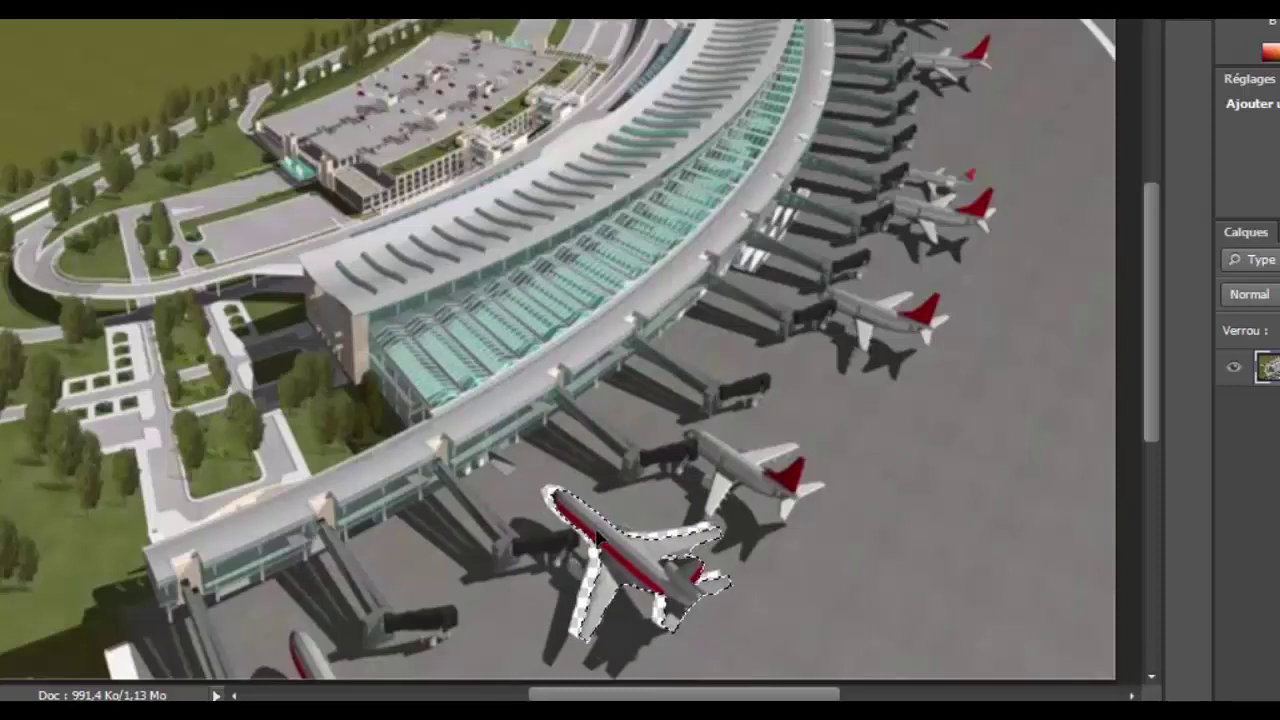
pyautogui.hotkey('ctrl', 'd')
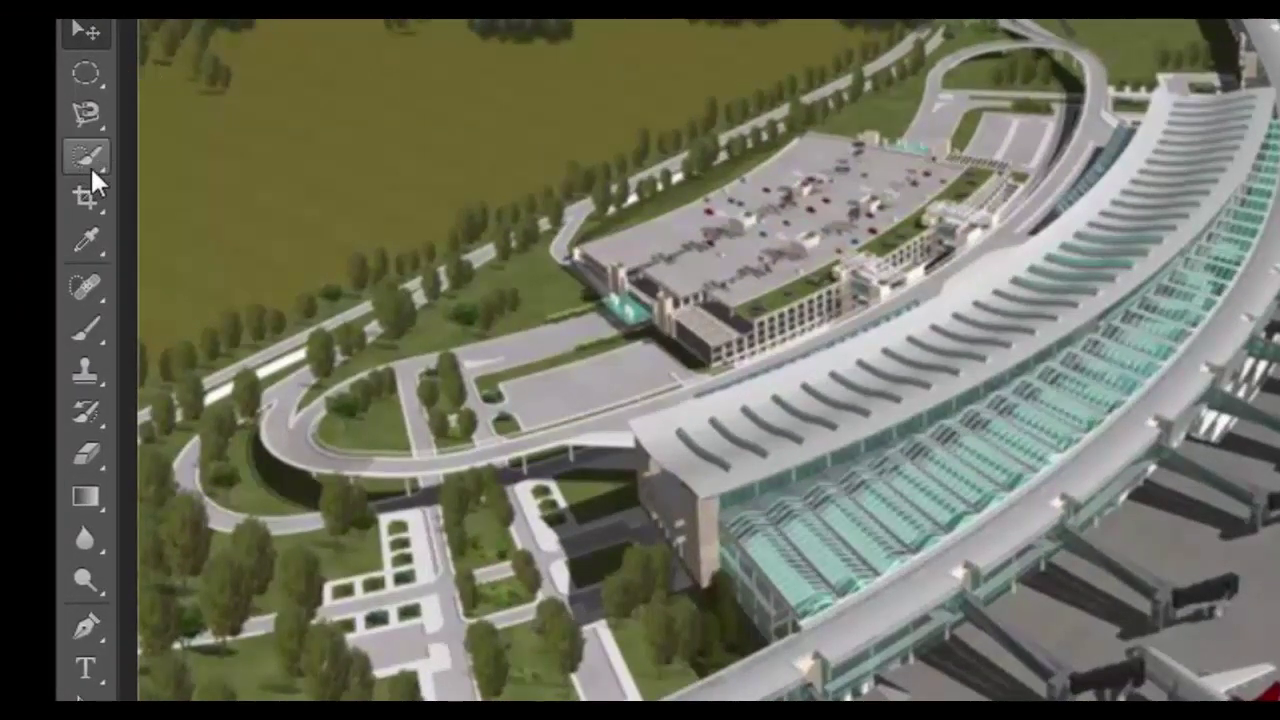
pyautogui.rightClick(93, 167)
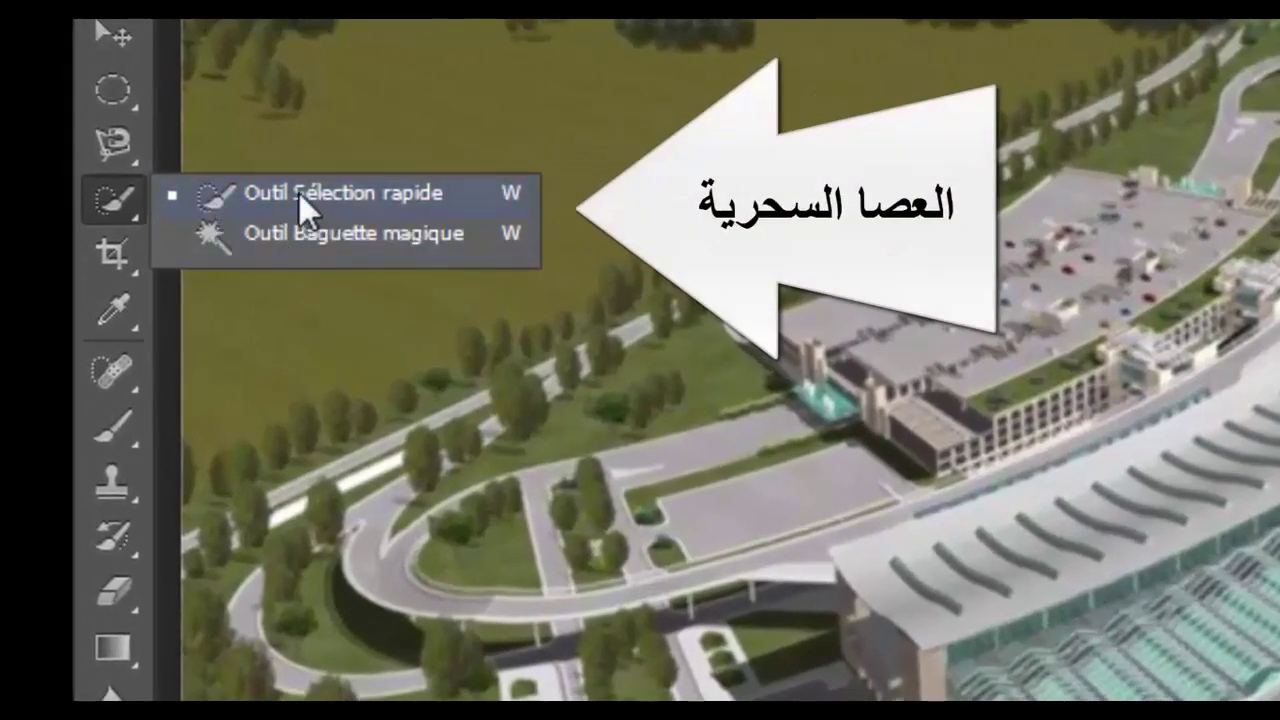
pyautogui.click(333, 193)
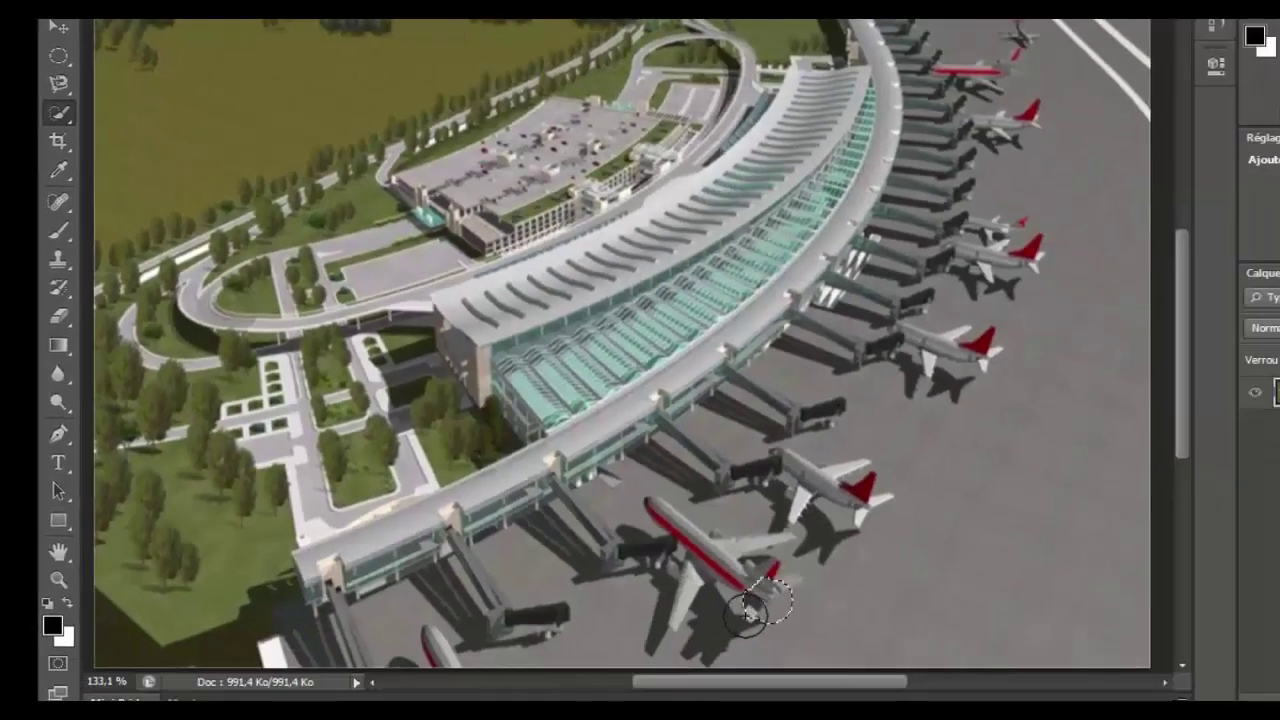
pyautogui.moveTo(750, 607); pyautogui.dragTo(722, 600)
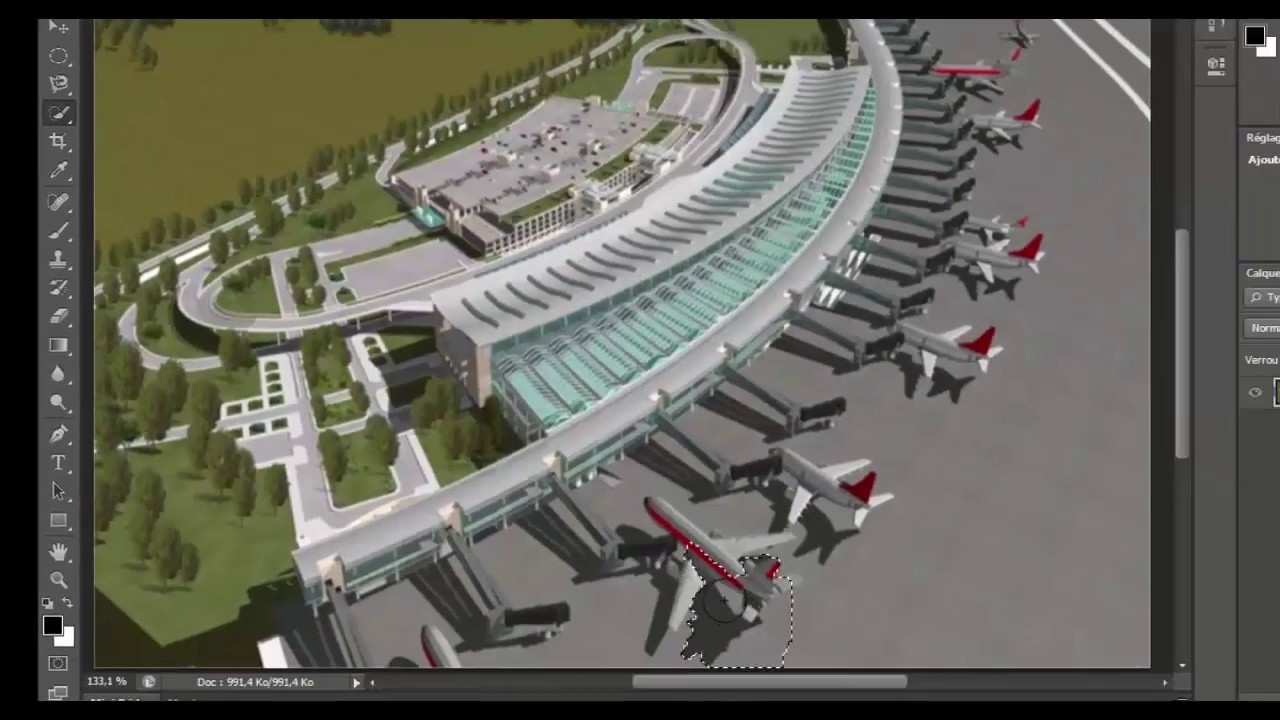
pyautogui.moveTo(690, 538); pyautogui.dragTo(684, 530)
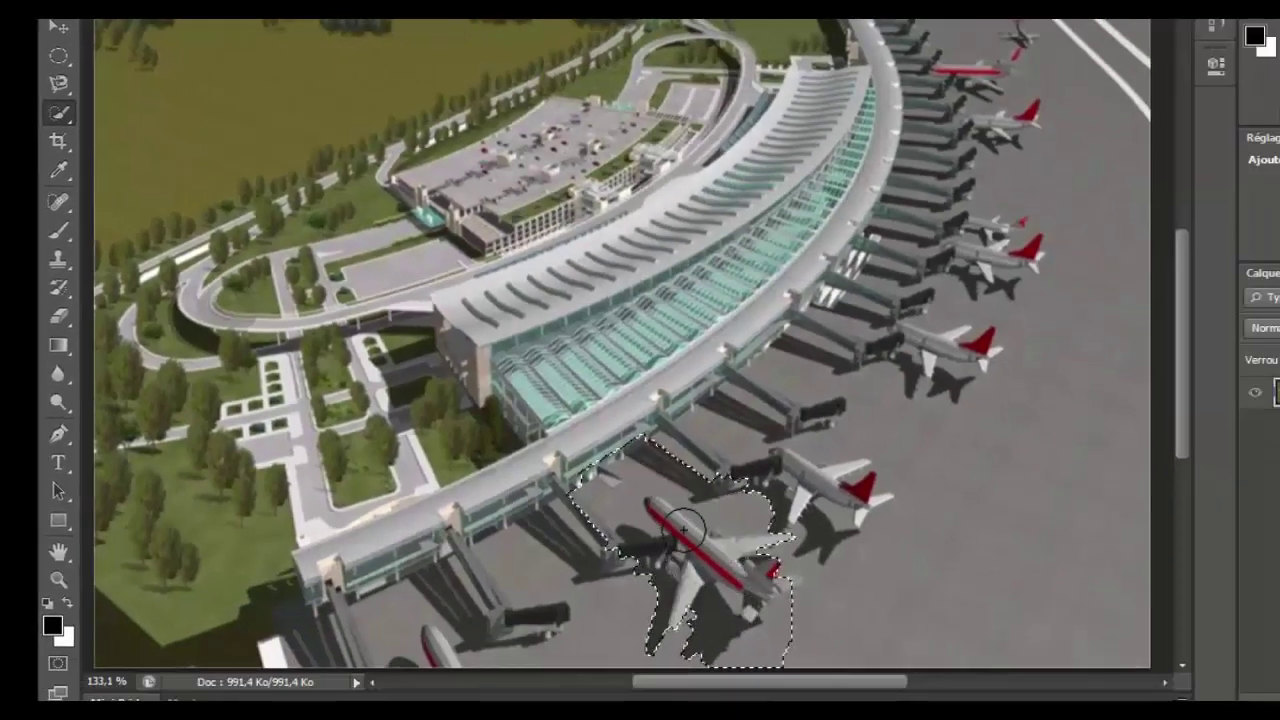
pyautogui.moveTo(781, 594)
pyautogui.mouseDown()
pyautogui.moveTo(825, 520)
pyautogui.moveTo(741, 516)
pyautogui.mouseUp()
pyautogui.moveTo(668, 563)
pyautogui.mouseDown()
pyautogui.moveTo(594, 603)
pyautogui.moveTo(566, 589)
pyautogui.mouseUp()
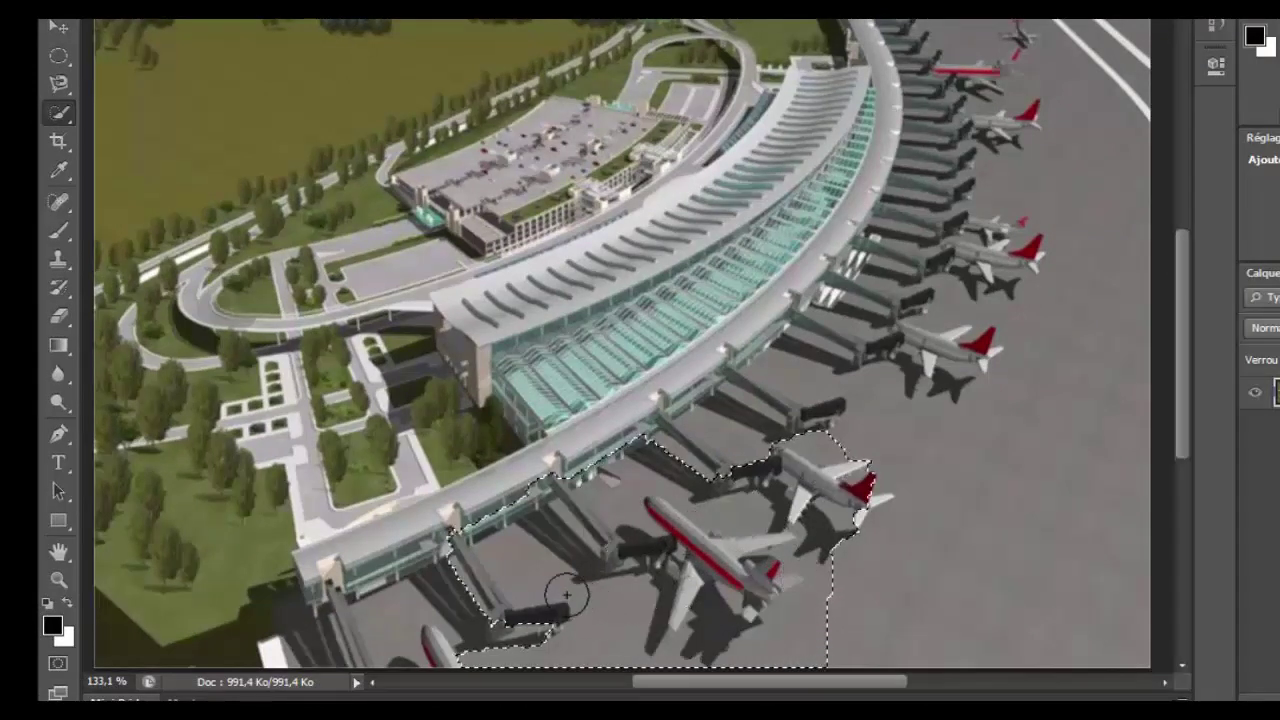
pyautogui.click(59, 27)
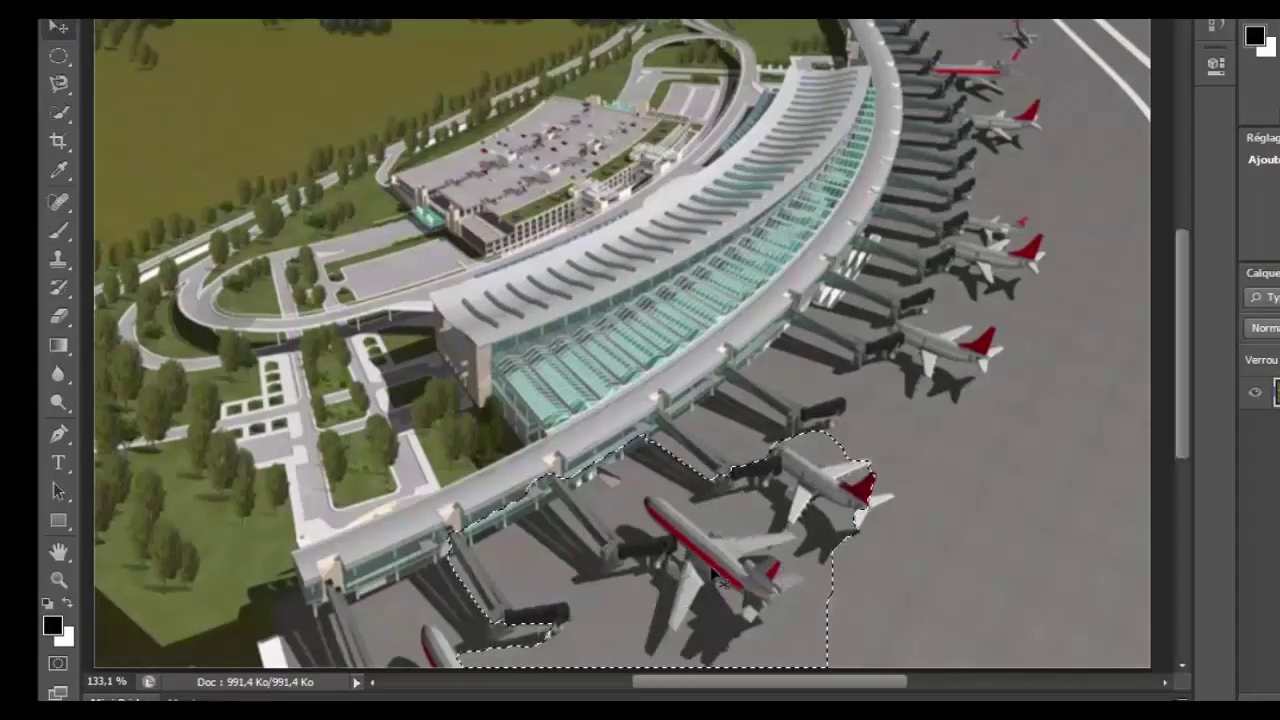
pyautogui.moveTo(660, 633); pyautogui.dragTo(522, 375)
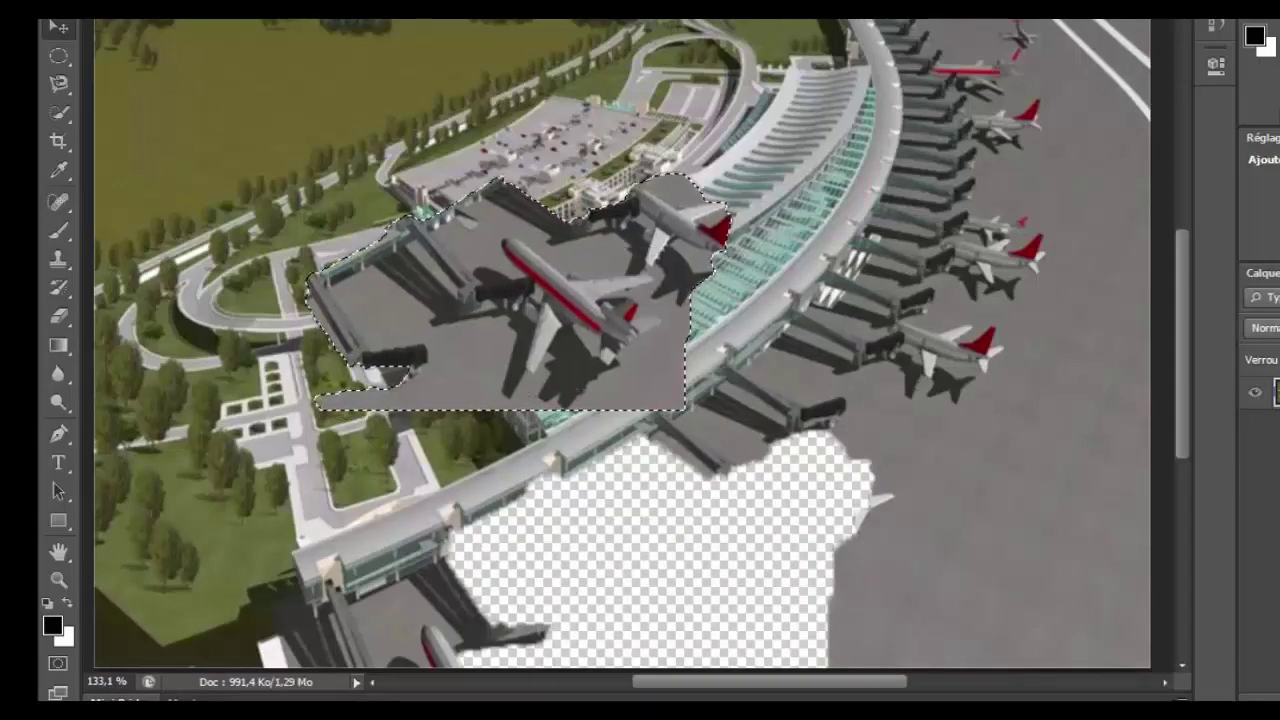
pyautogui.hotkey('ctrl', 'z')
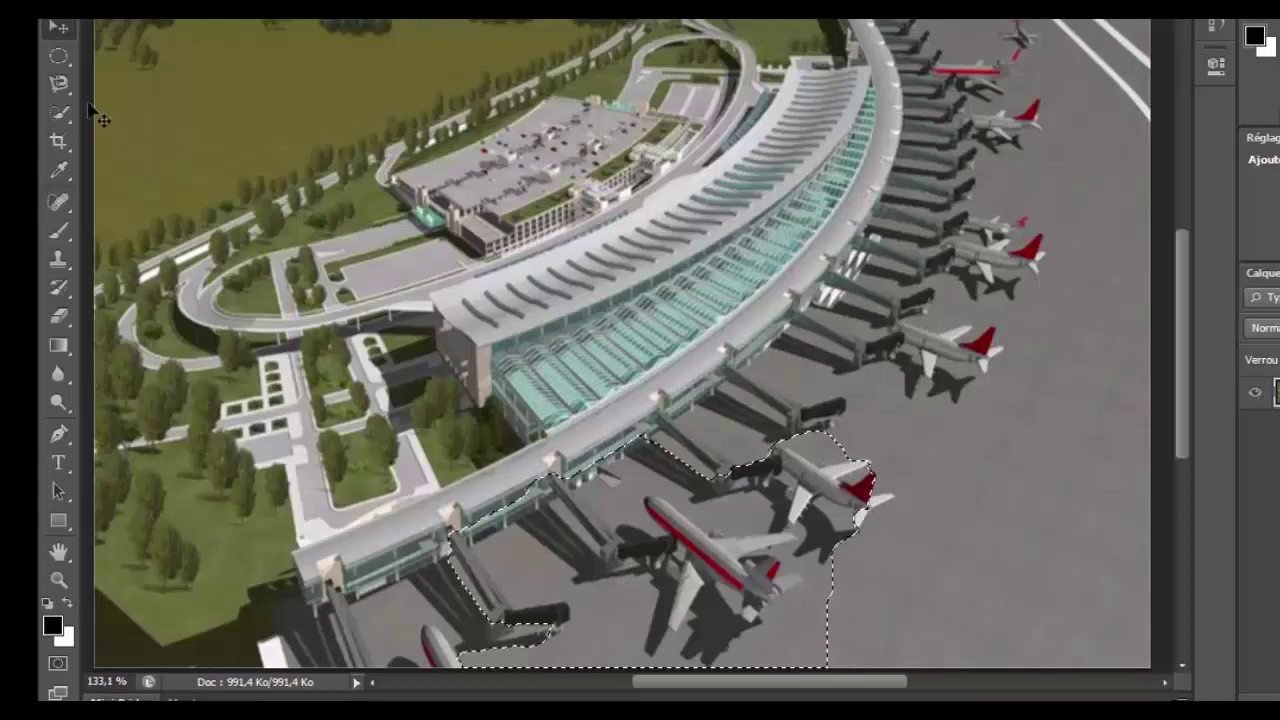
pyautogui.hotkey('ctrl', 'd')
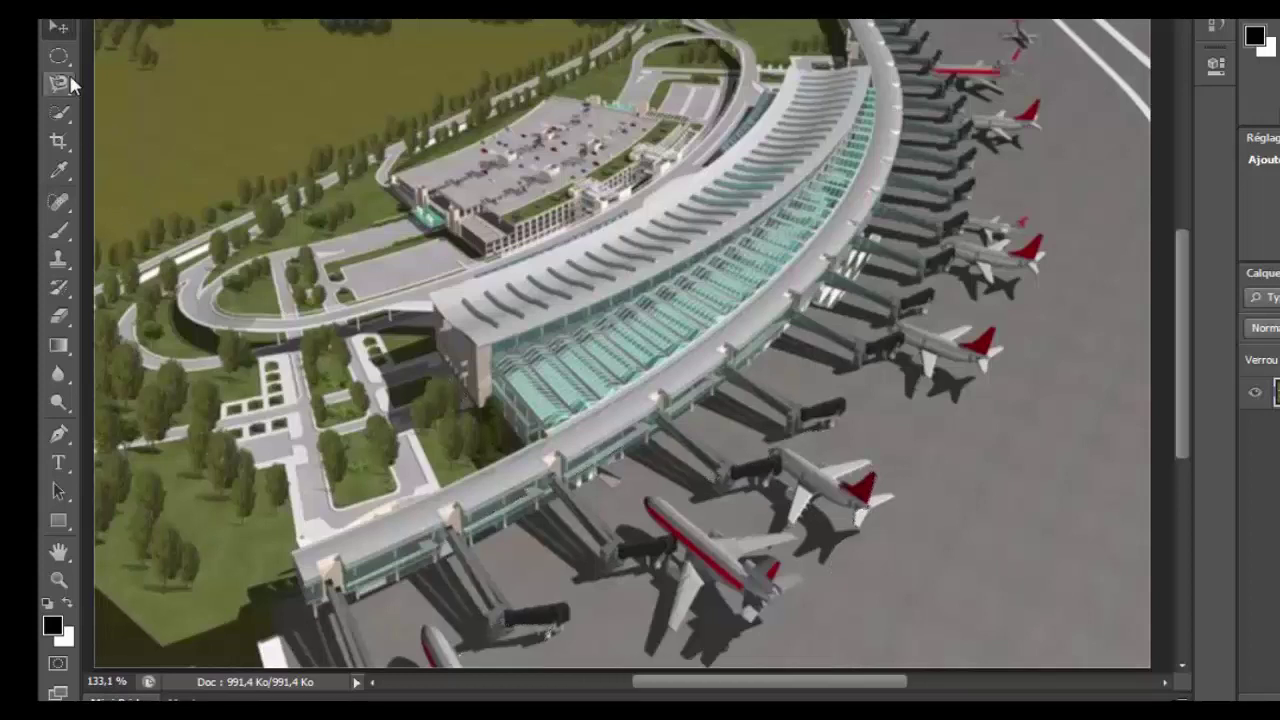
pyautogui.moveTo(60, 113); pyautogui.dragTo(130, 111)
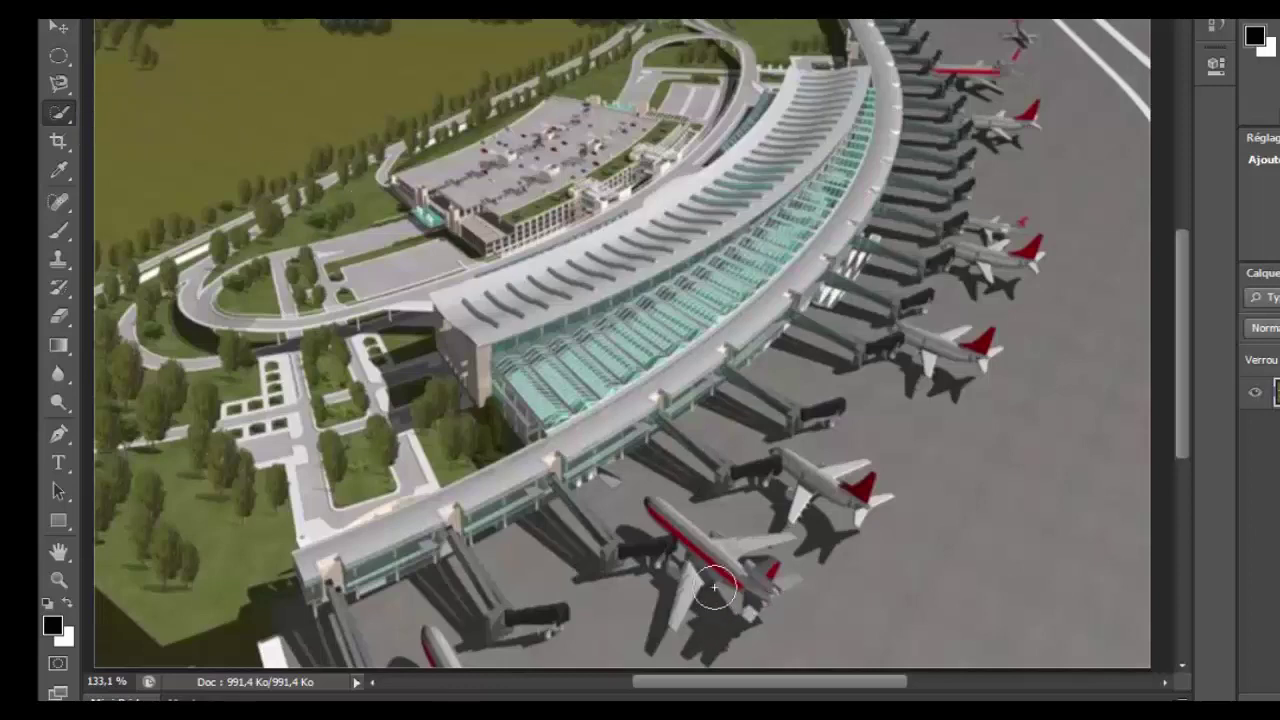
pyautogui.scroll(2, 706, 572)
pyautogui.scroll(2, 706, 572)
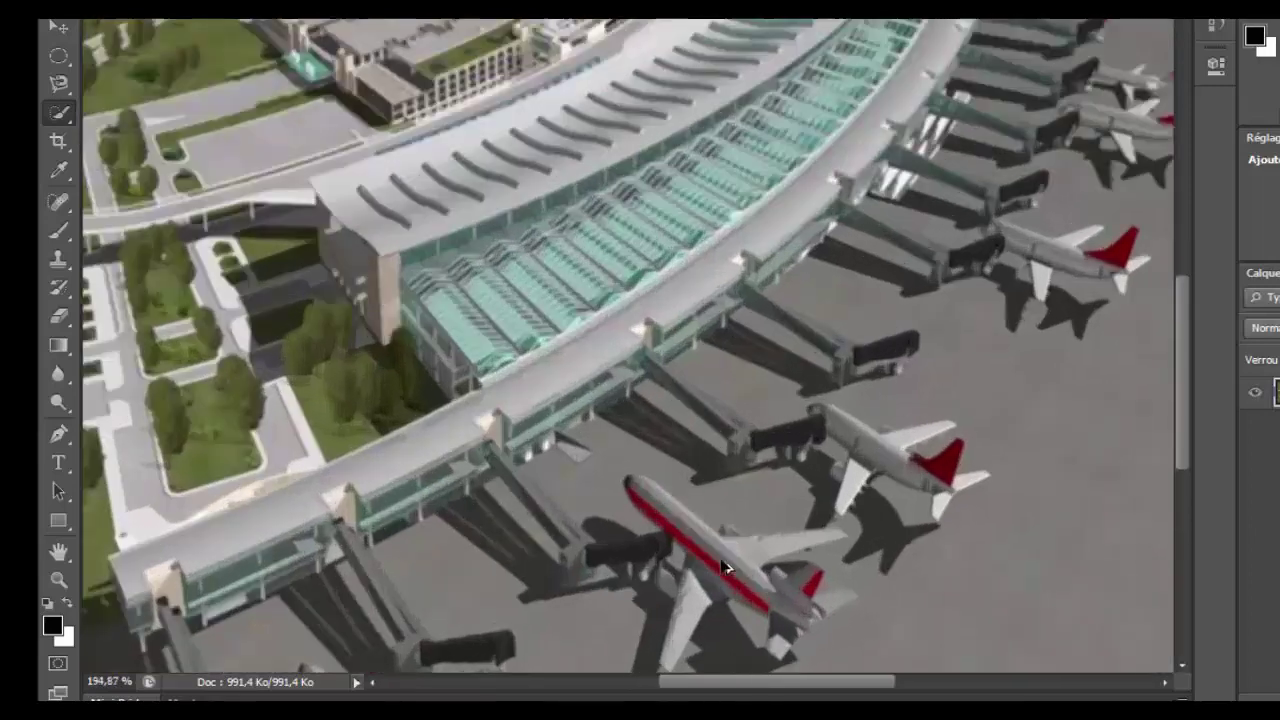
pyautogui.scroll(1, 706, 572)
pyautogui.moveTo(1185, 350); pyautogui.dragTo(1169, 420)
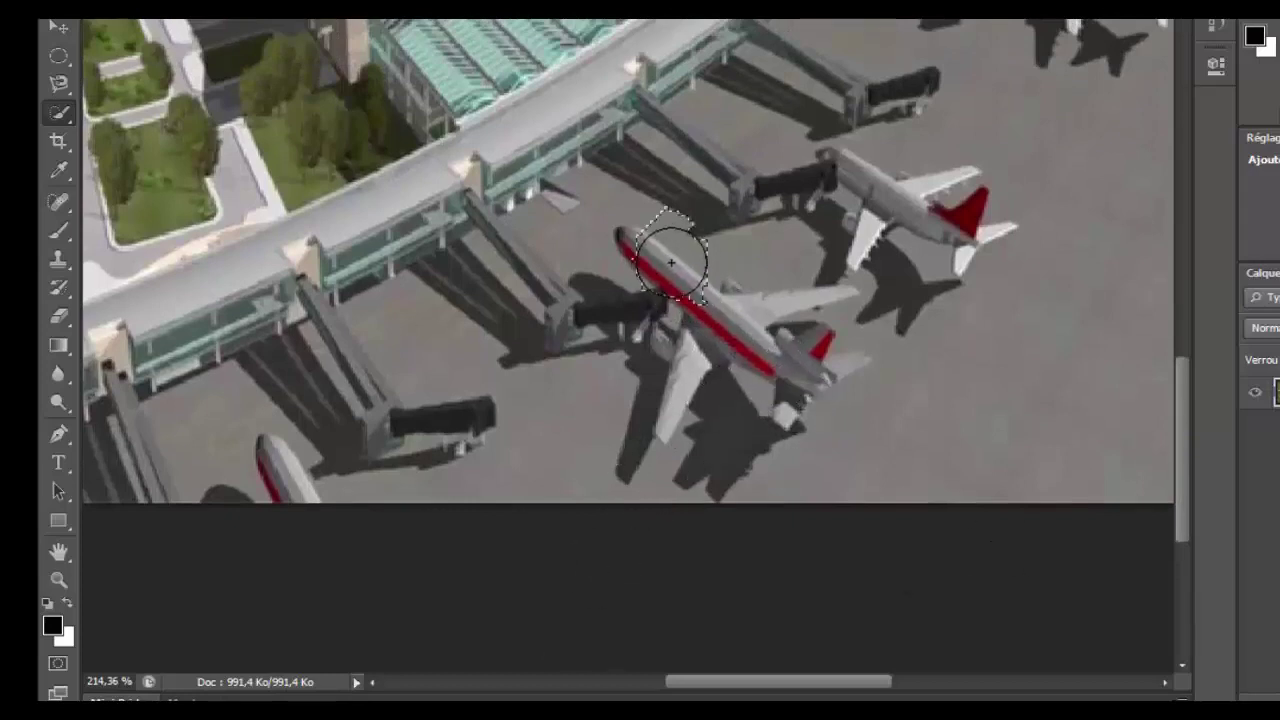
pyautogui.moveTo(671, 262)
pyautogui.mouseDown()
pyautogui.moveTo(700, 358)
pyautogui.moveTo(860, 370)
pyautogui.mouseUp()
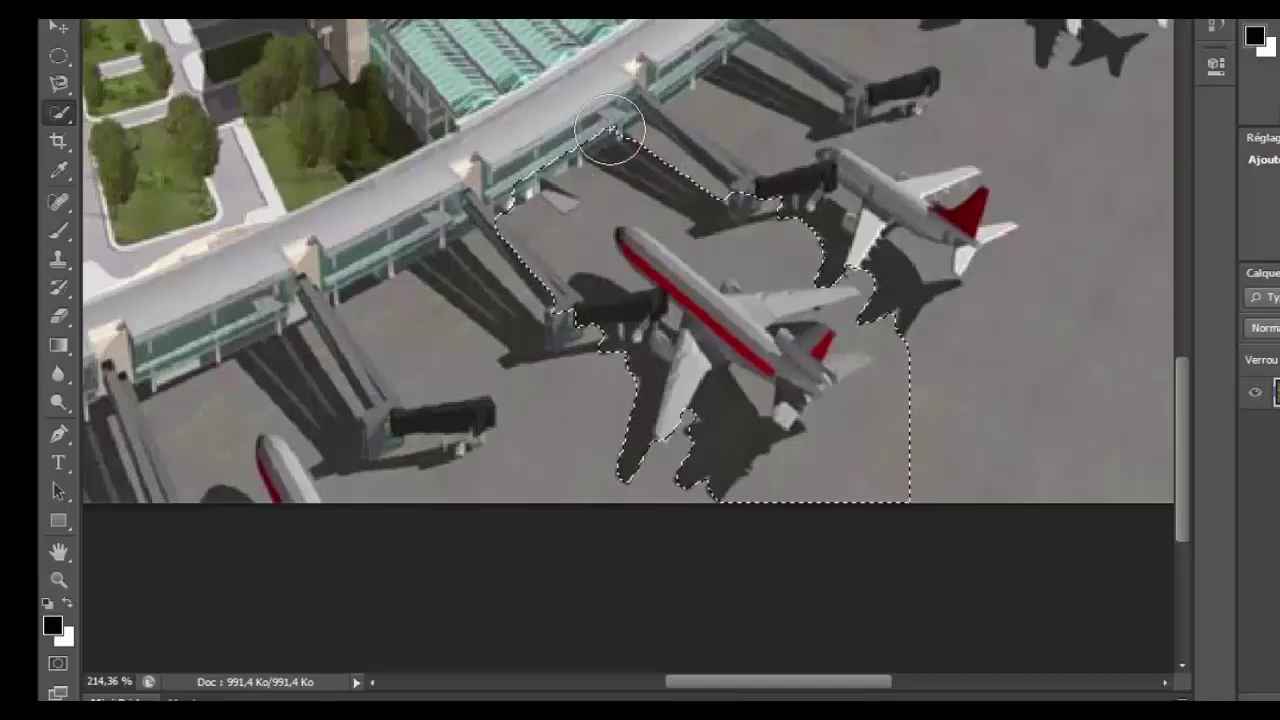
pyautogui.moveTo(609, 128)
pyautogui.mouseDown()
pyautogui.moveTo(429, 286)
pyautogui.moveTo(586, 394)
pyautogui.mouseUp()
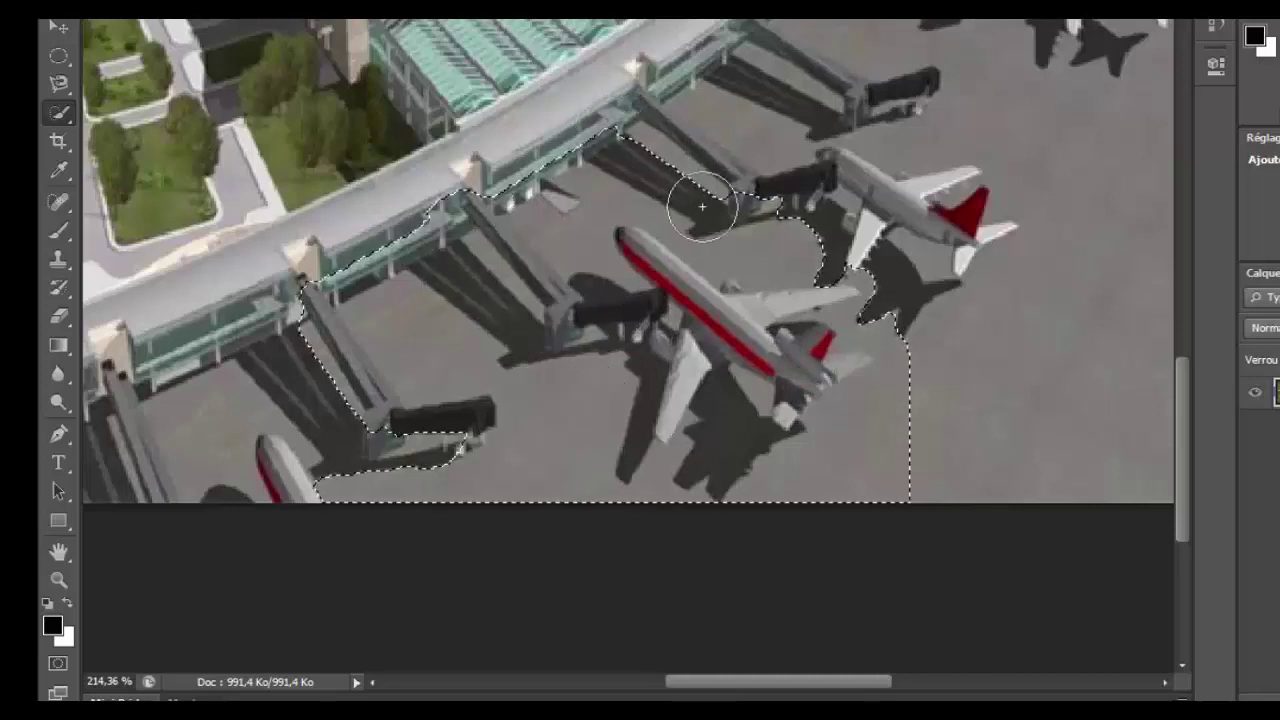
pyautogui.moveTo(702, 206)
pyautogui.mouseDown()
pyautogui.moveTo(871, 200)
pyautogui.moveTo(891, 143)
pyautogui.moveTo(908, 243)
pyautogui.mouseUp()
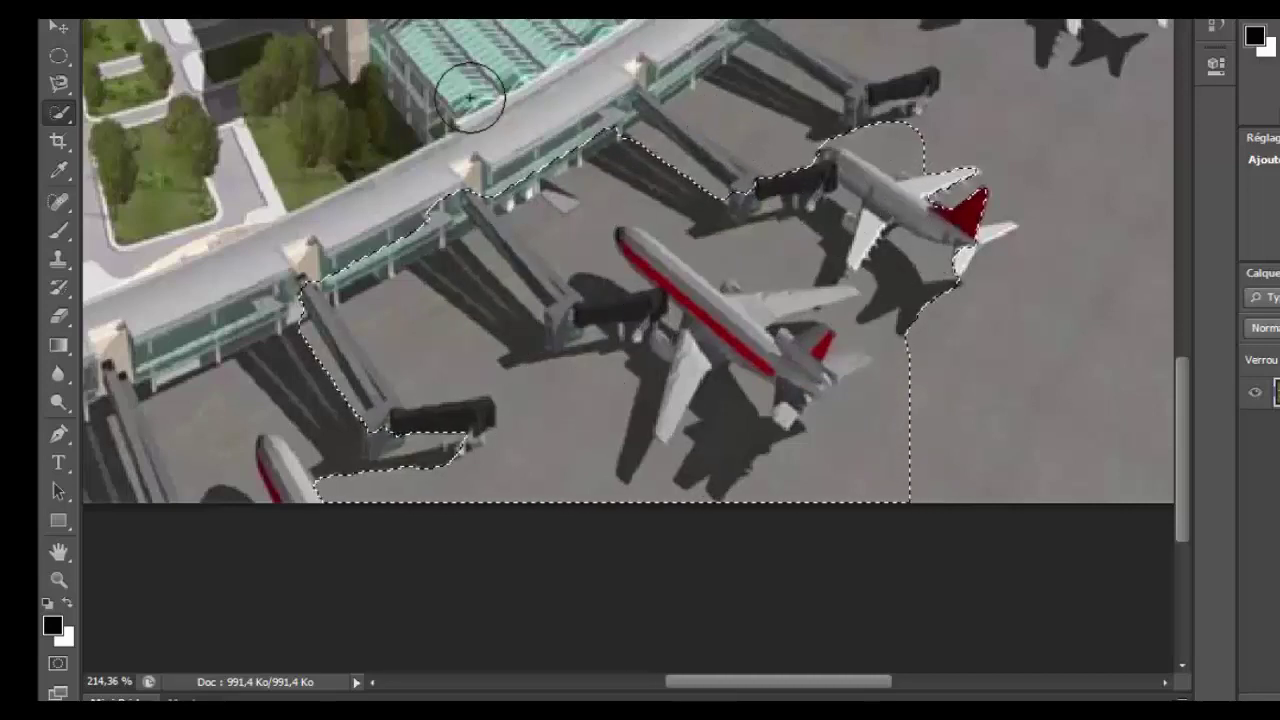
pyautogui.press('v')
pyautogui.moveTo(756, 321)
pyautogui.mouseDown()
pyautogui.moveTo(670, 302)
pyautogui.moveTo(593, 215)
pyautogui.moveTo(758, 315)
pyautogui.mouseUp()
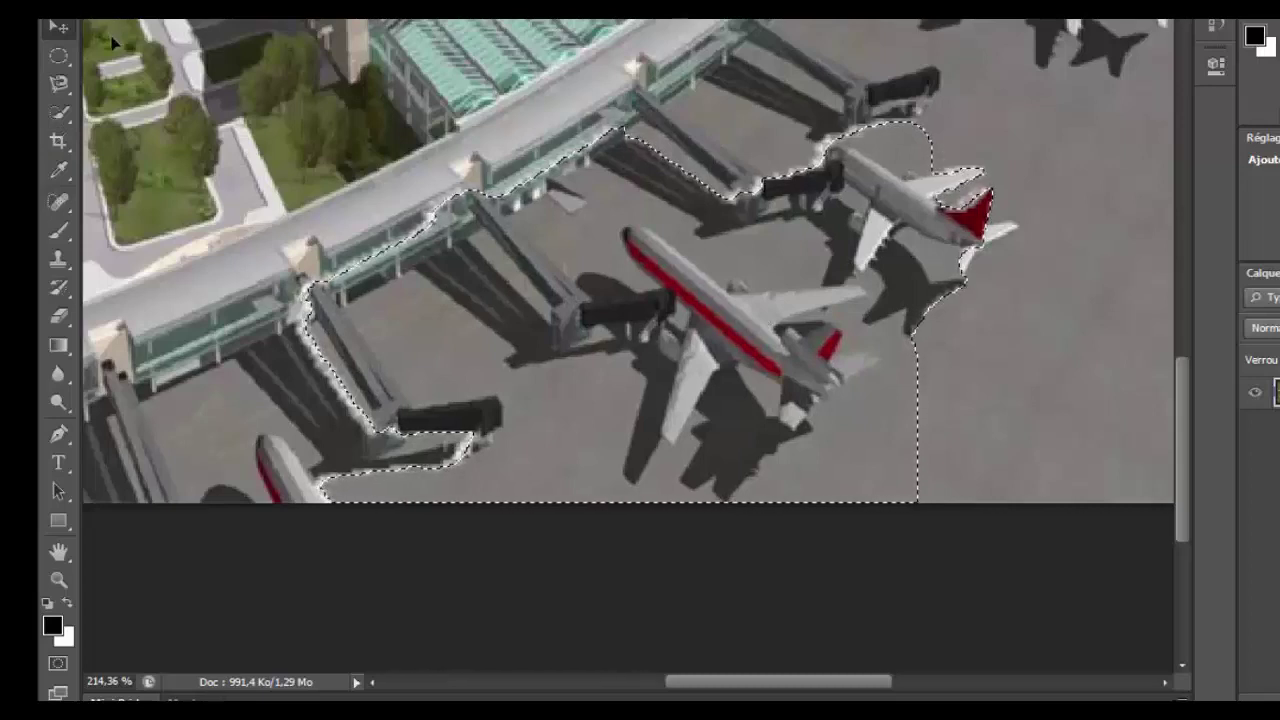
pyautogui.hotkey('ctrl', 'z')
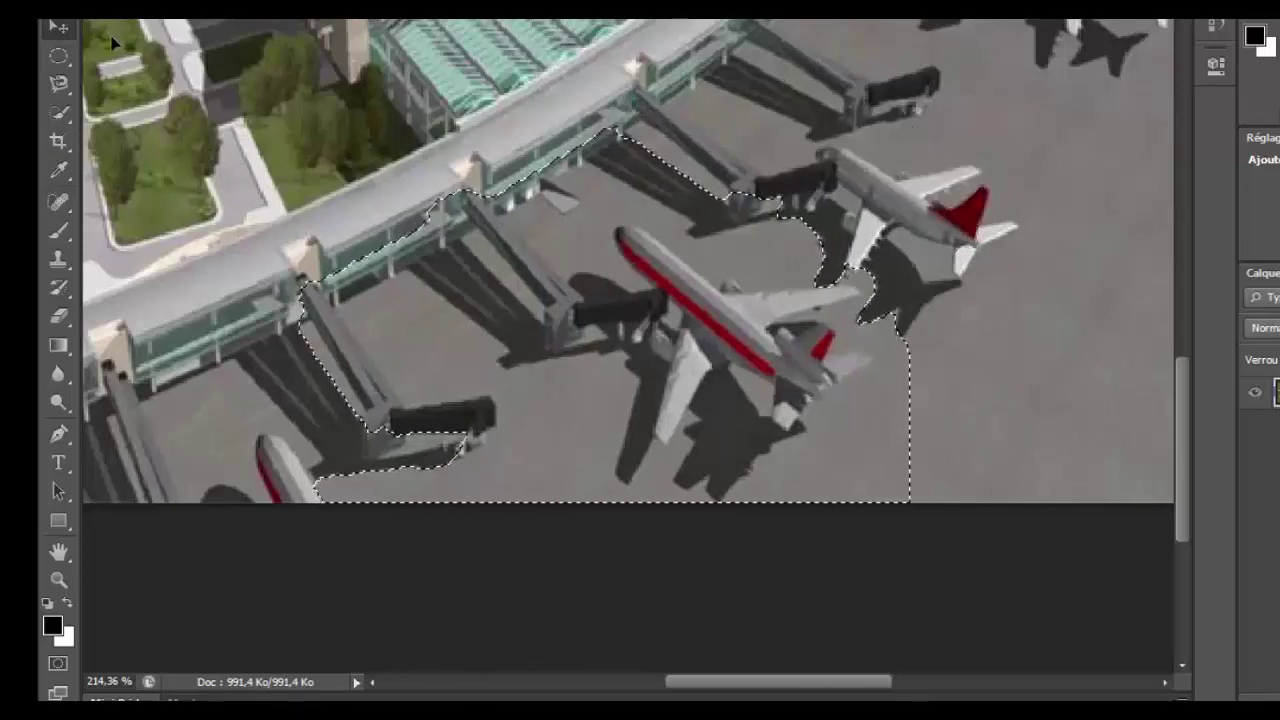
pyautogui.hotkey('ctrl', 'd')
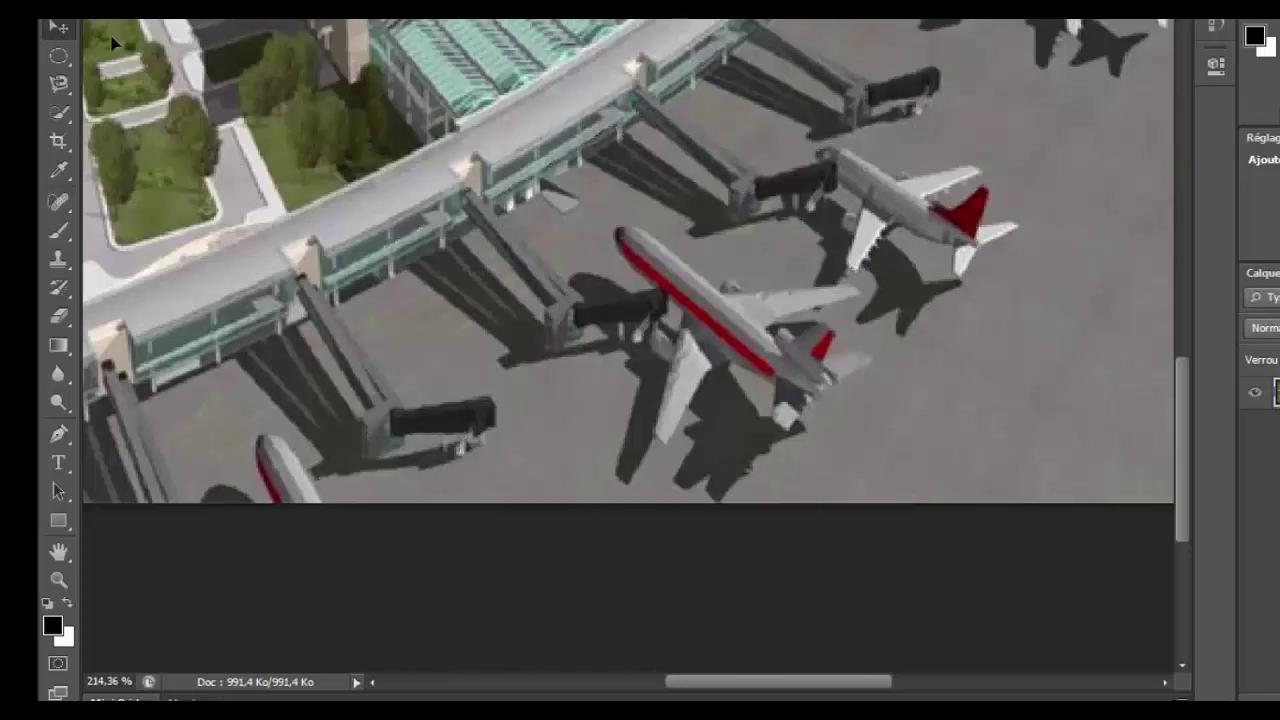
pyautogui.rightClick(52, 118)
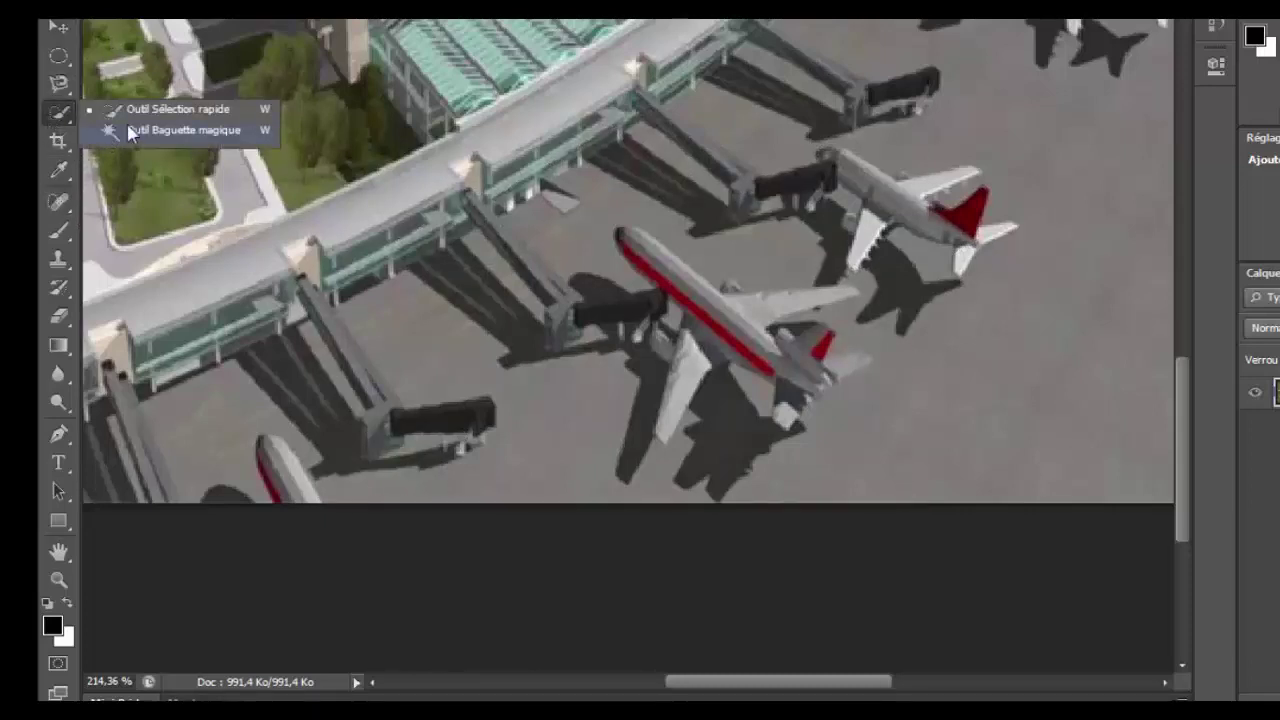
pyautogui.click(203, 141)
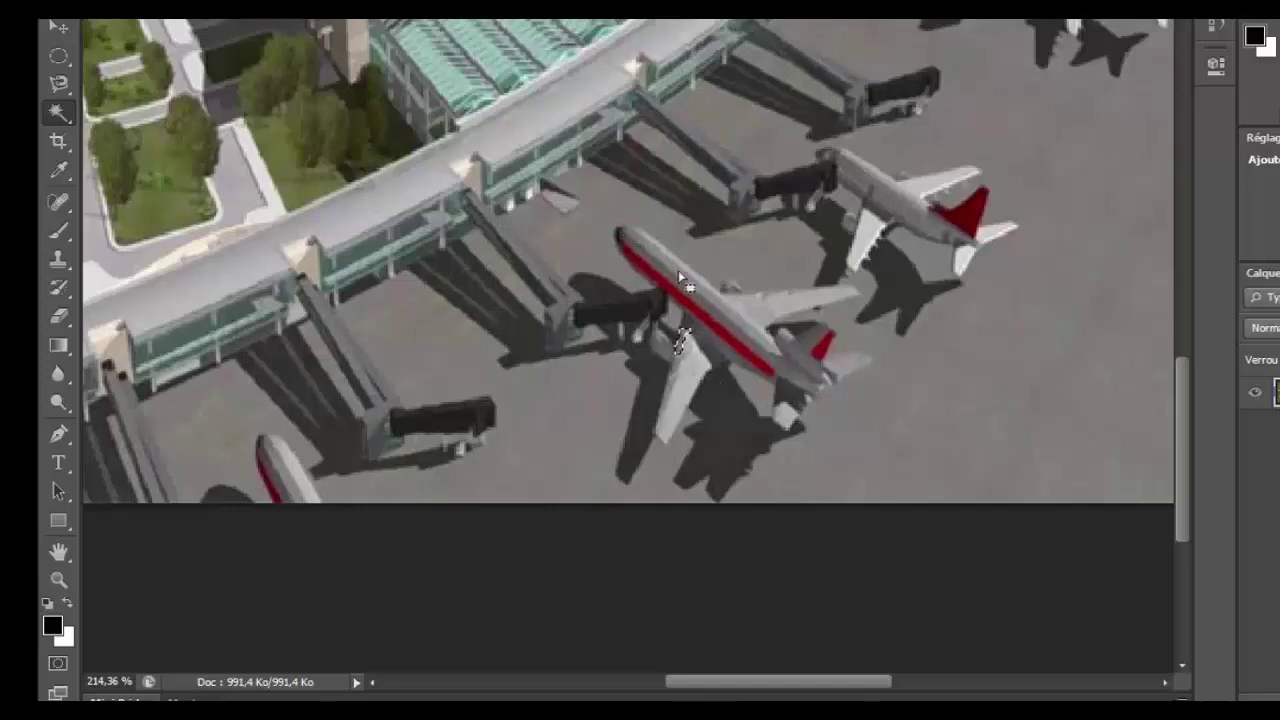
pyautogui.click(636, 243)
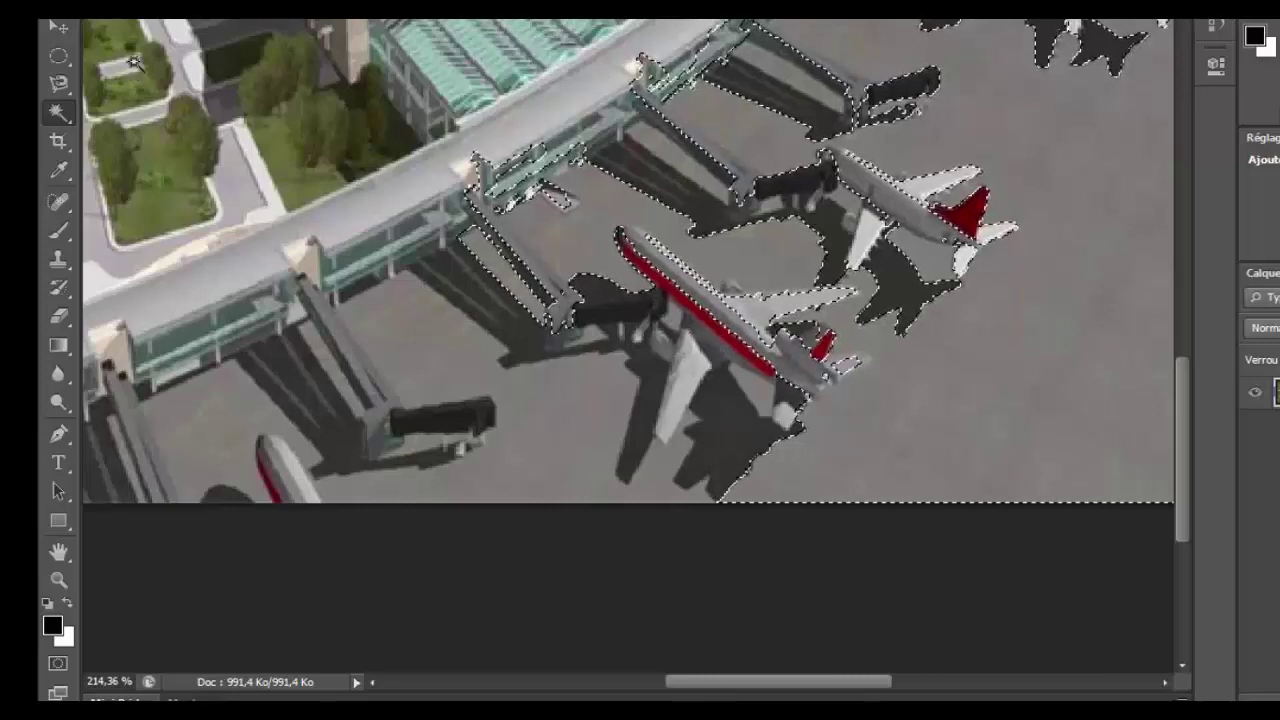
pyautogui.click(452, 438)
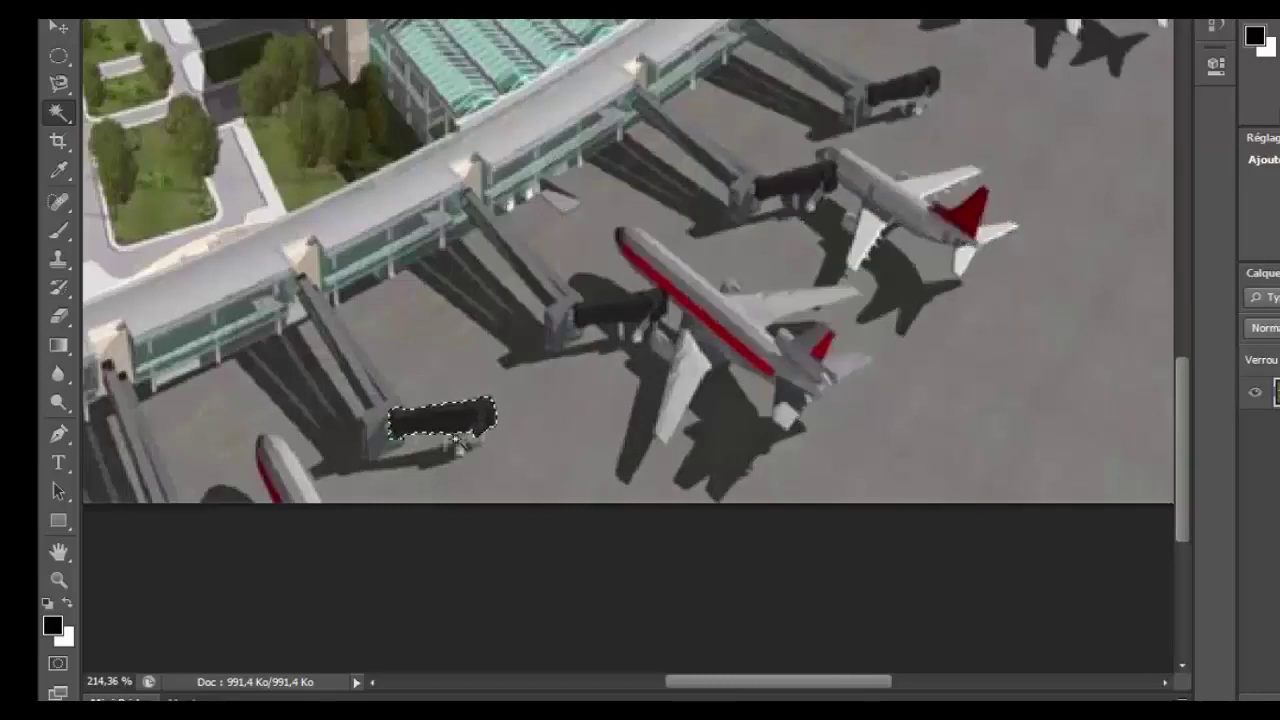
pyautogui.click(632, 289)
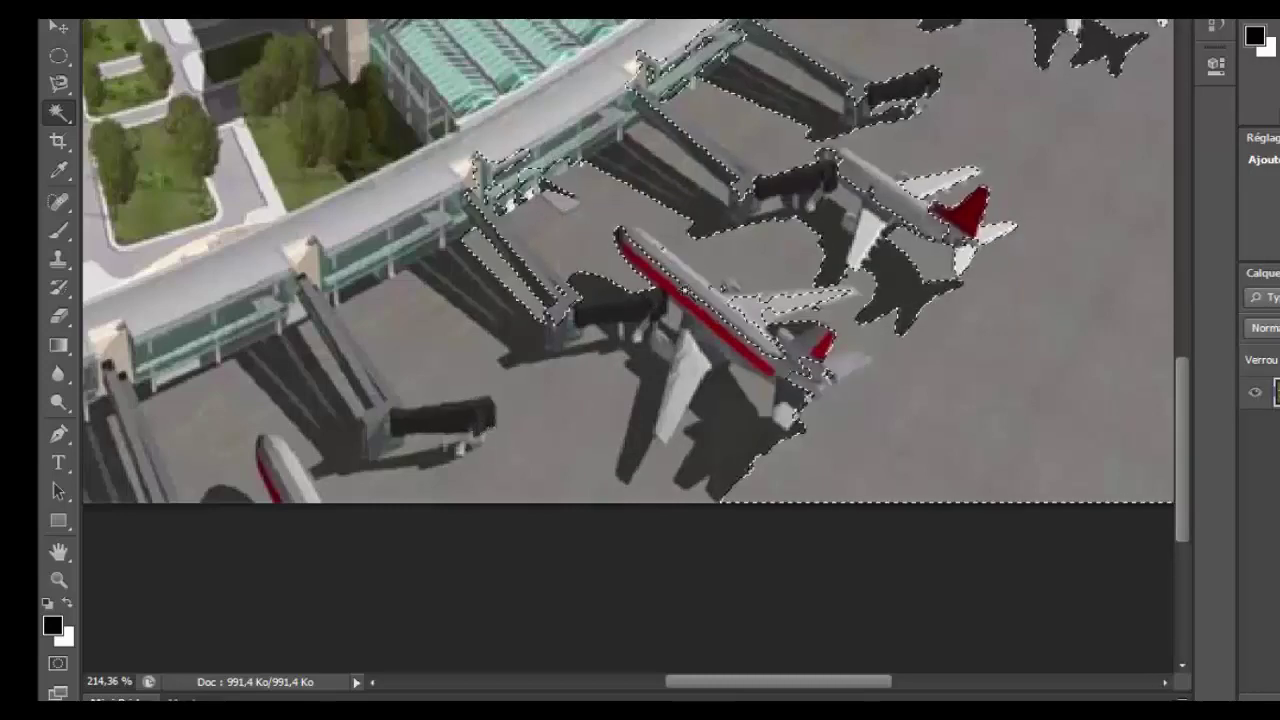
pyautogui.click(690, 385)
pyautogui.click(771, 316)
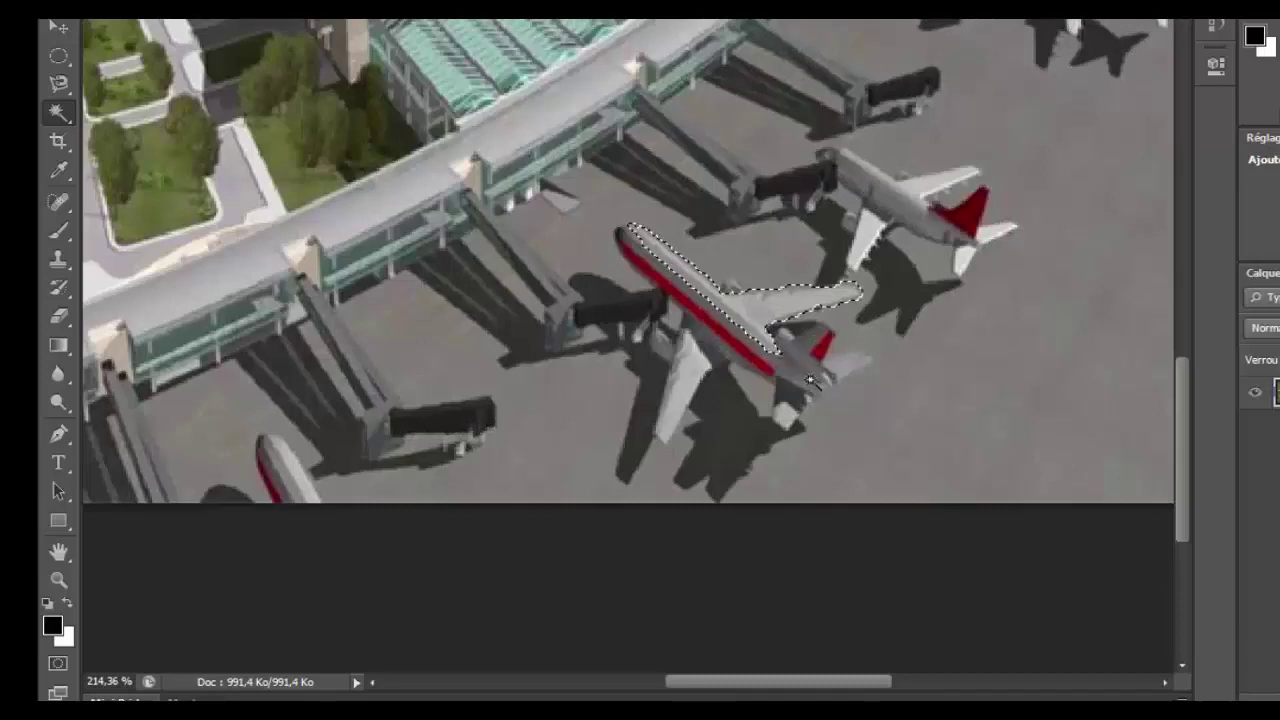
pyautogui.click(812, 381)
pyautogui.click(411, 210)
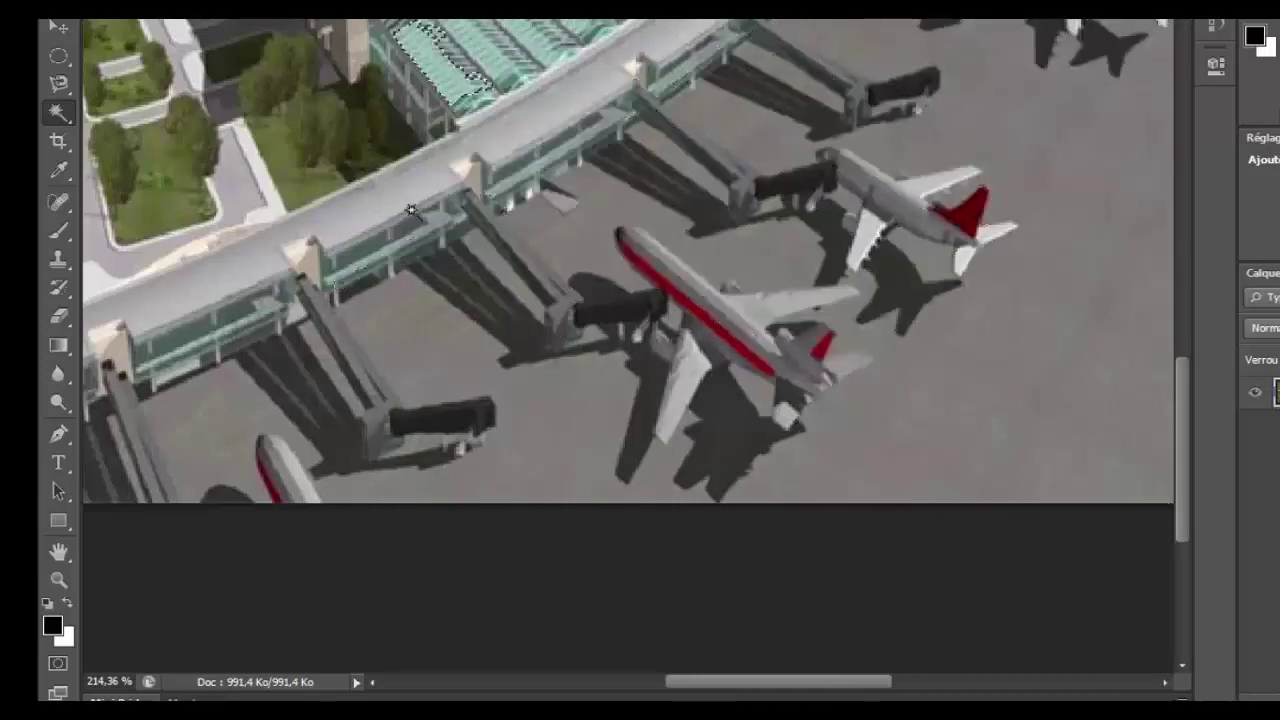
pyautogui.click(178, 198)
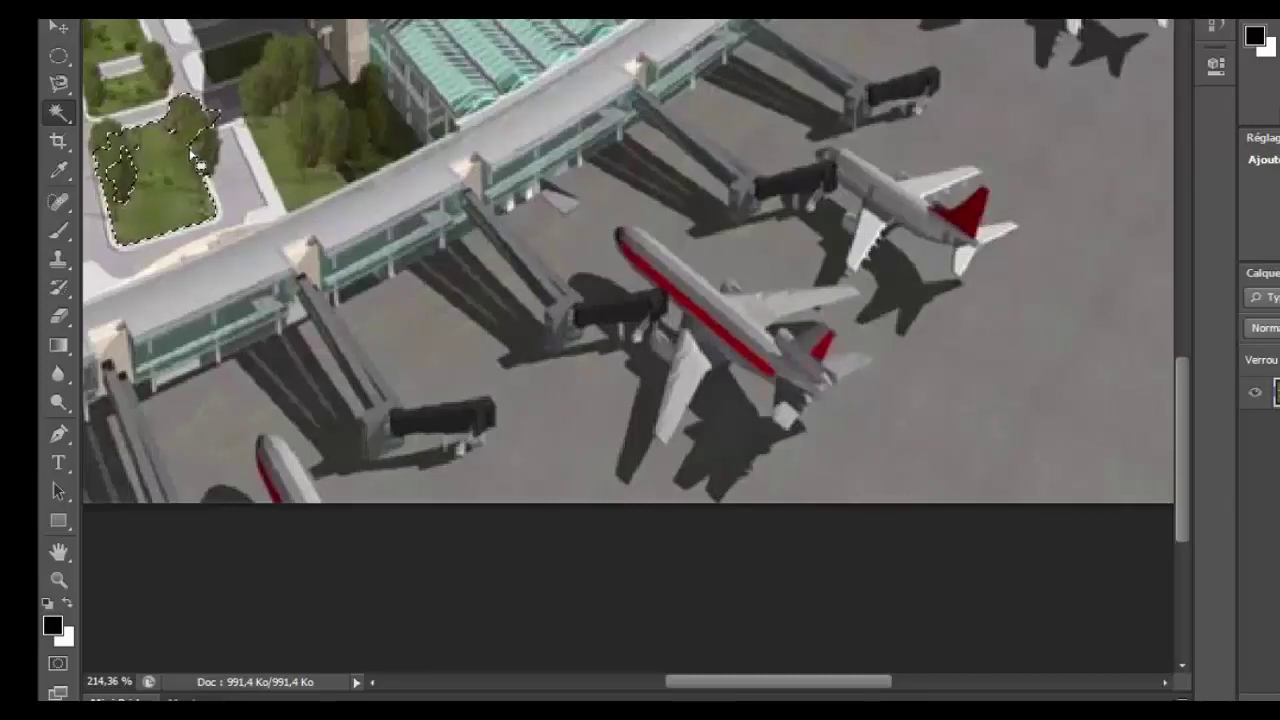
pyautogui.moveTo(192, 153); pyautogui.dragTo(192, 148)
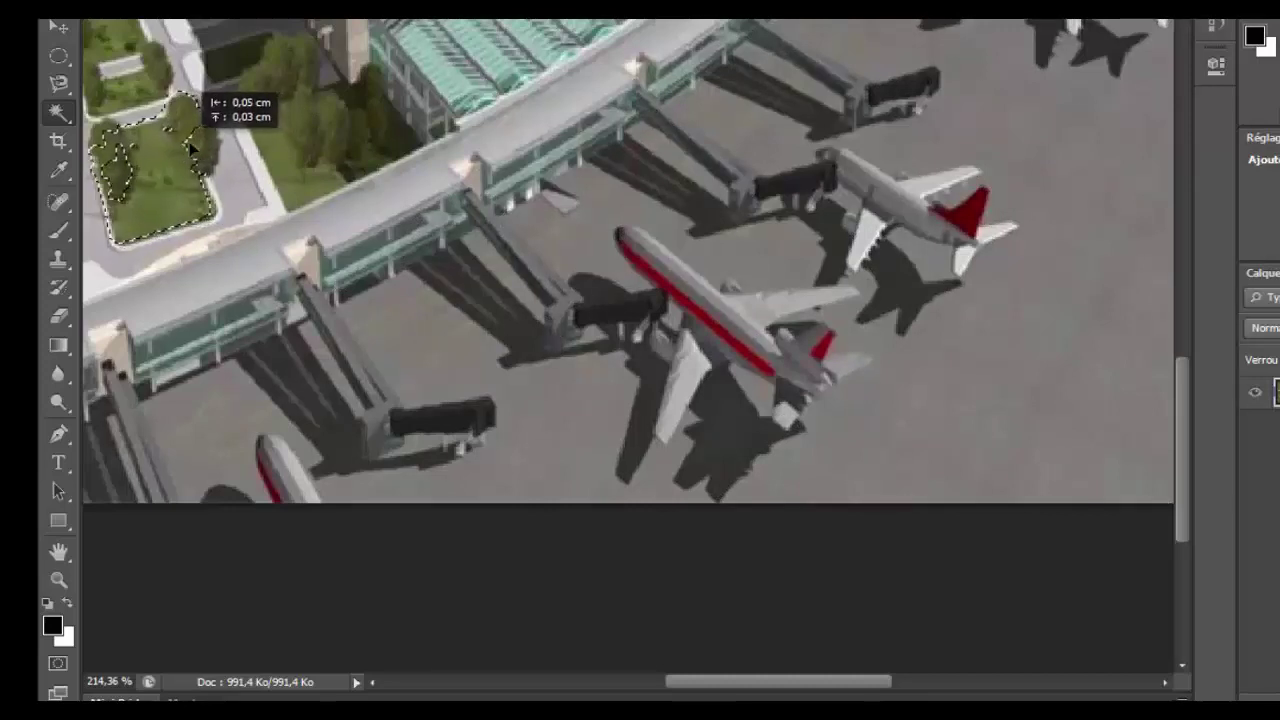
pyautogui.click(260, 318)
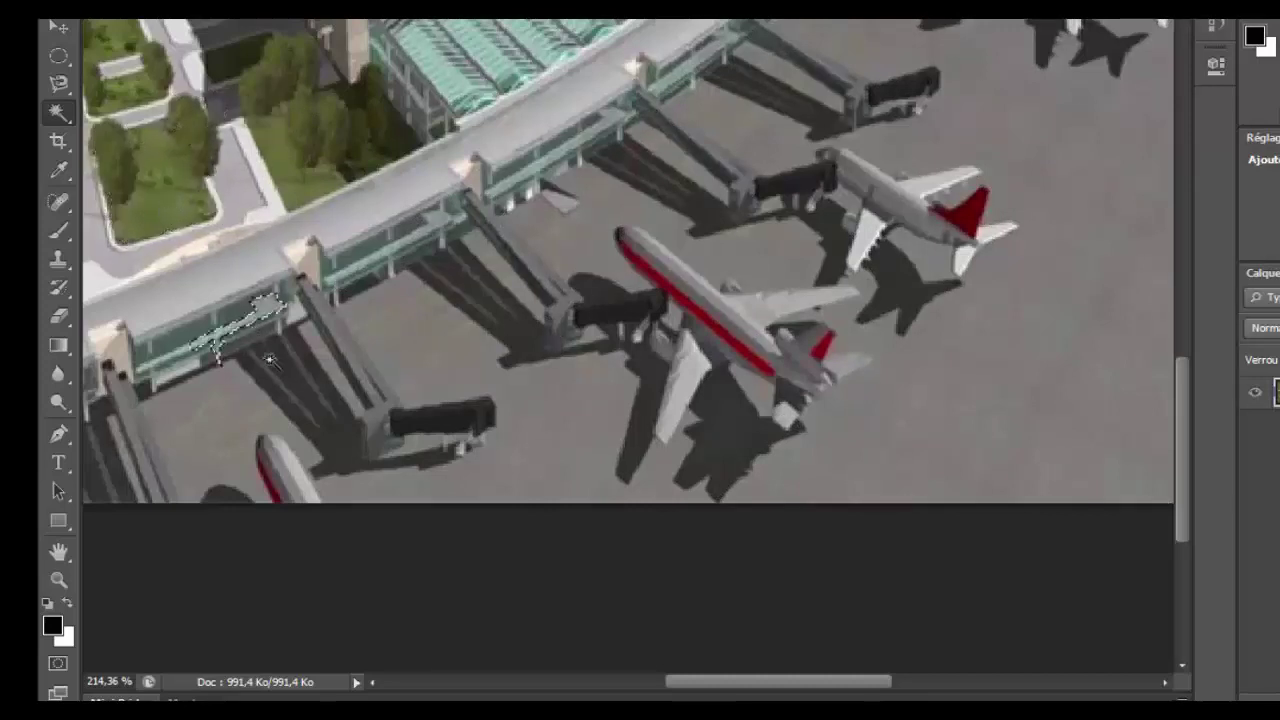
pyautogui.click(335, 357)
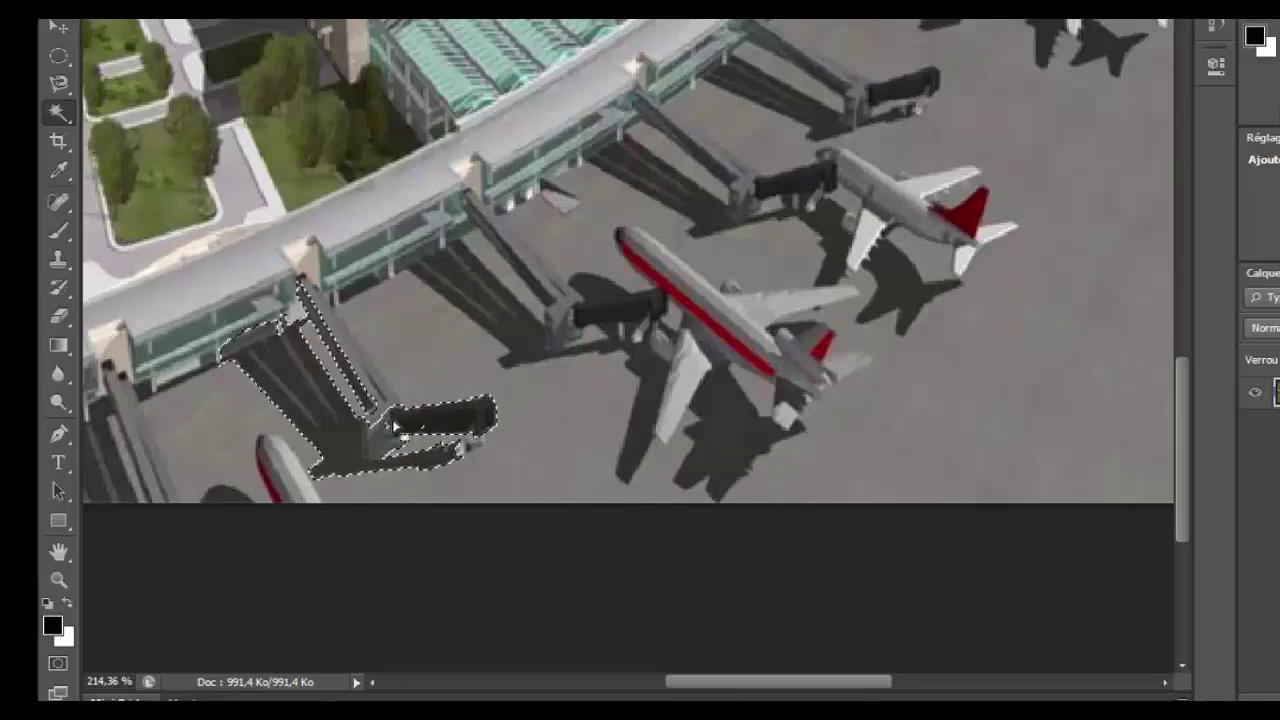
pyautogui.click(480, 310)
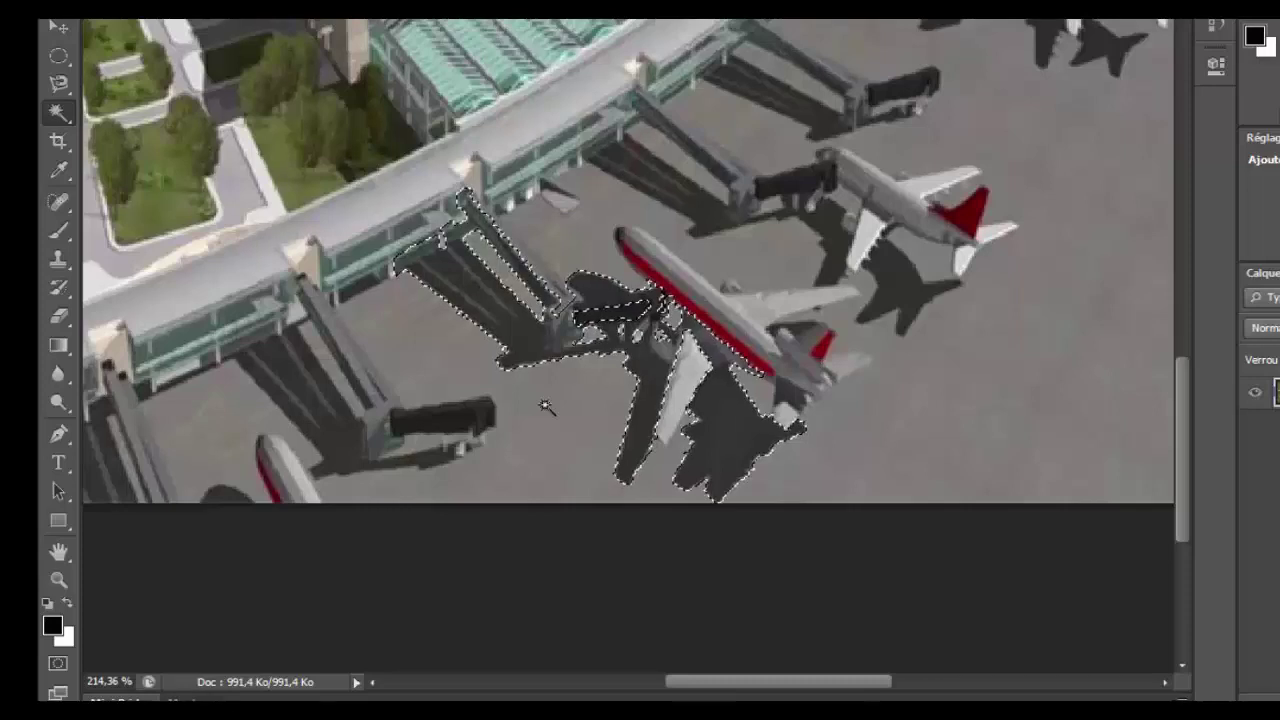
pyautogui.hotkey('ctrl', 'd')
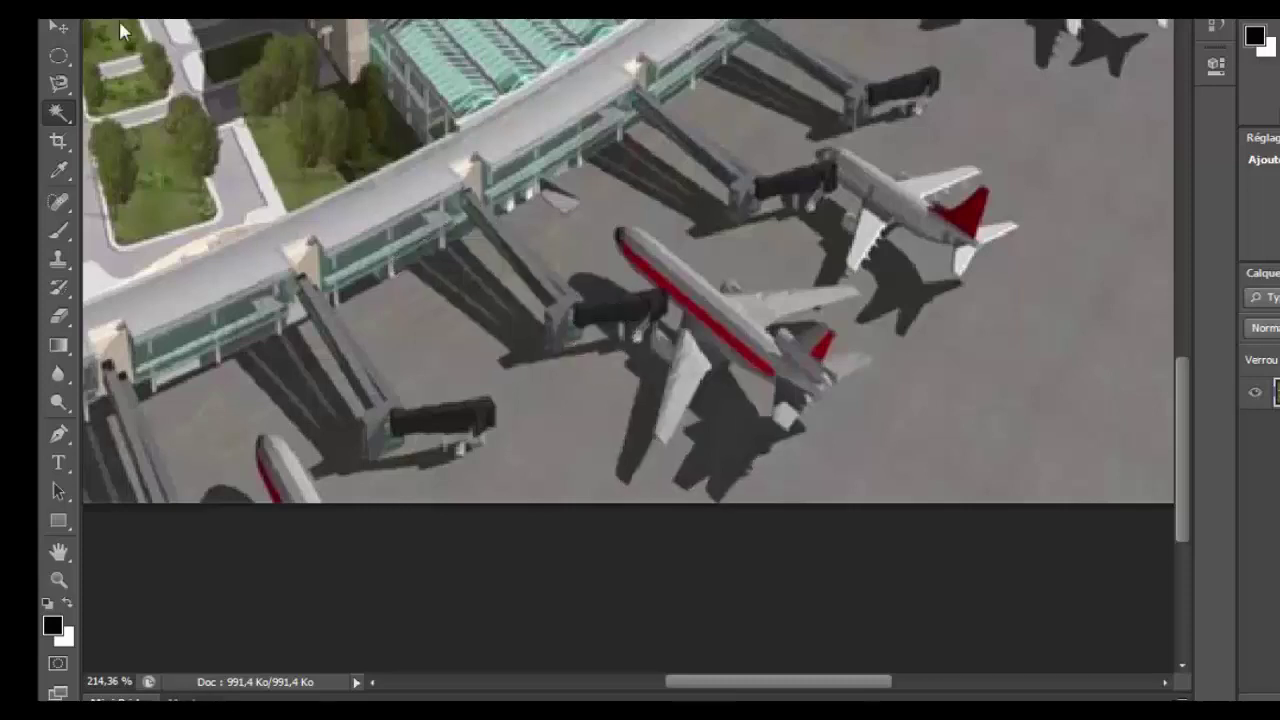
pyautogui.rightClick(55, 120)
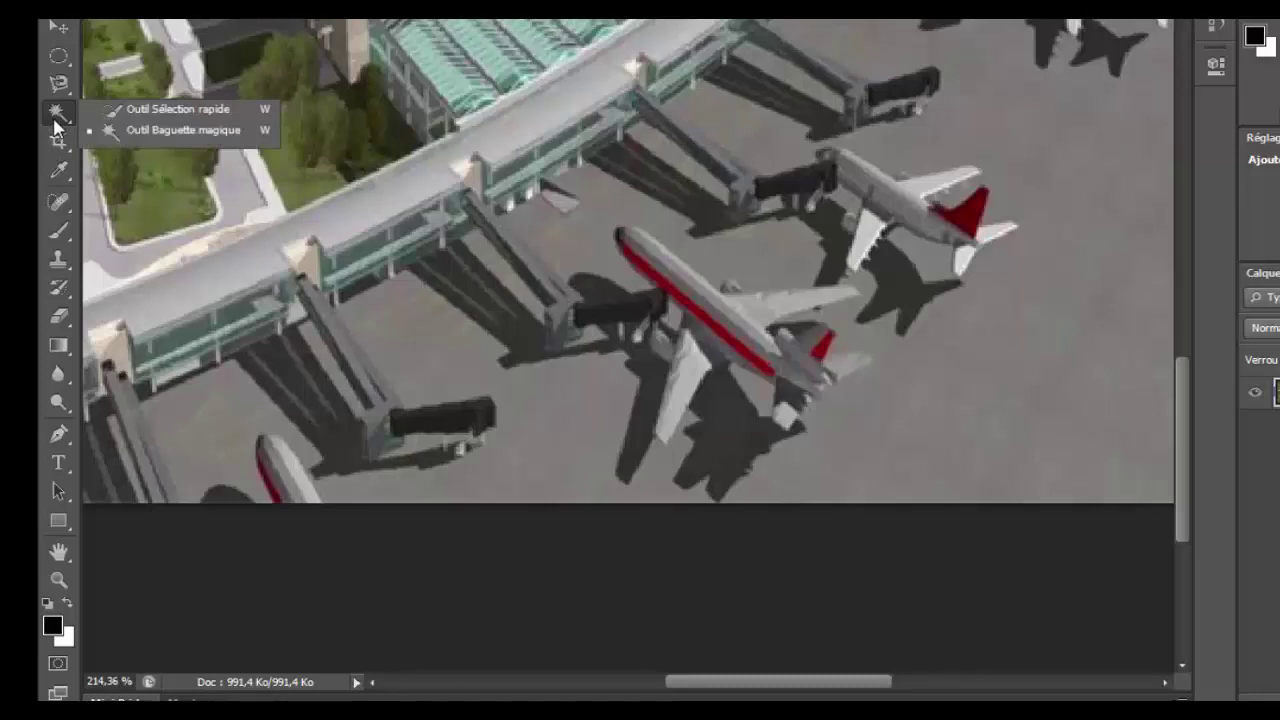
pyautogui.click(182, 131)
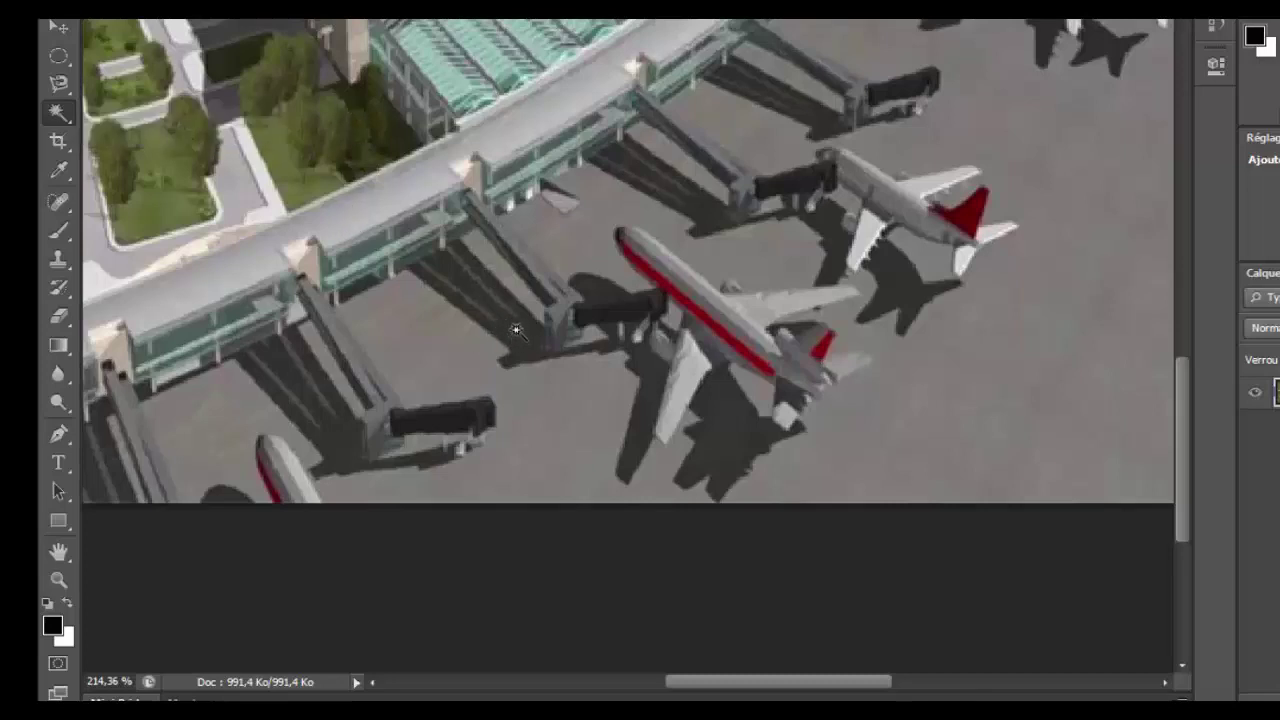
pyautogui.click(521, 333)
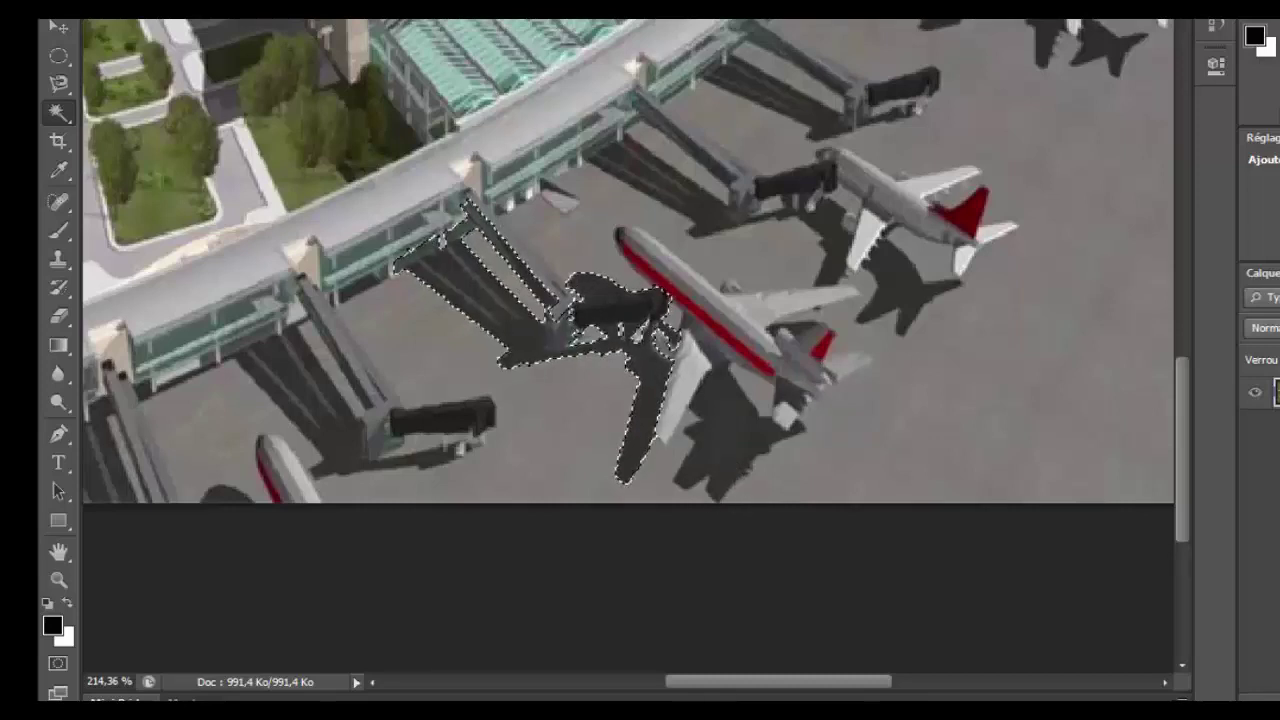
pyautogui.moveTo(452, 280)
pyautogui.mouseDown()
pyautogui.moveTo(380, 360)
pyautogui.moveTo(435, 410)
pyautogui.moveTo(520, 318)
pyautogui.mouseUp()
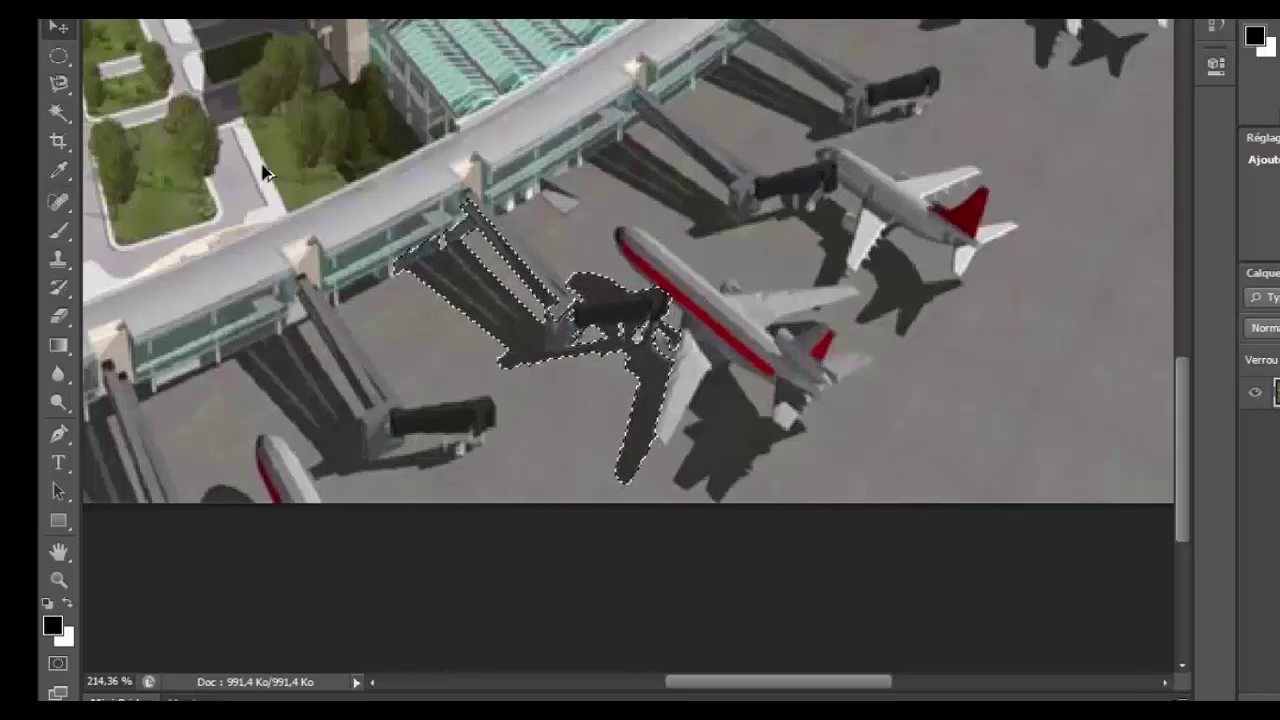
pyautogui.hotkey('ctrl', 'd')
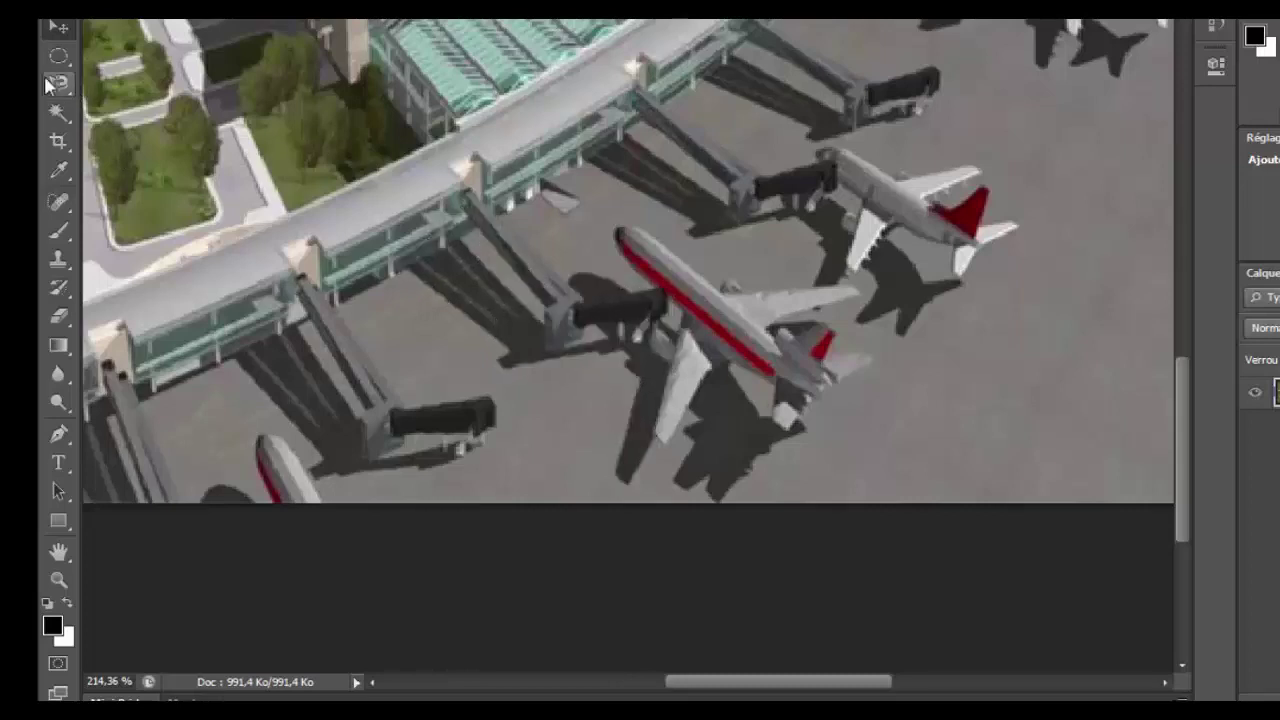
pyautogui.click(69, 121)
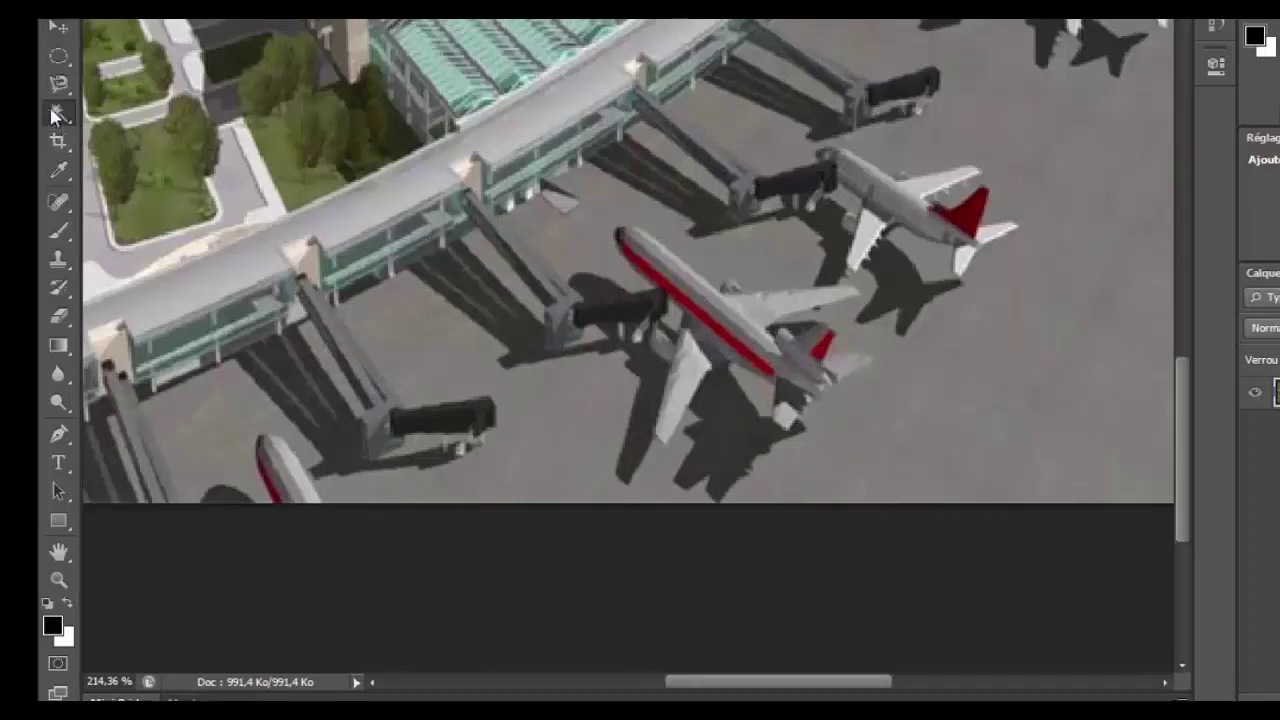
pyautogui.rightClick(60, 114)
pyautogui.click(158, 128)
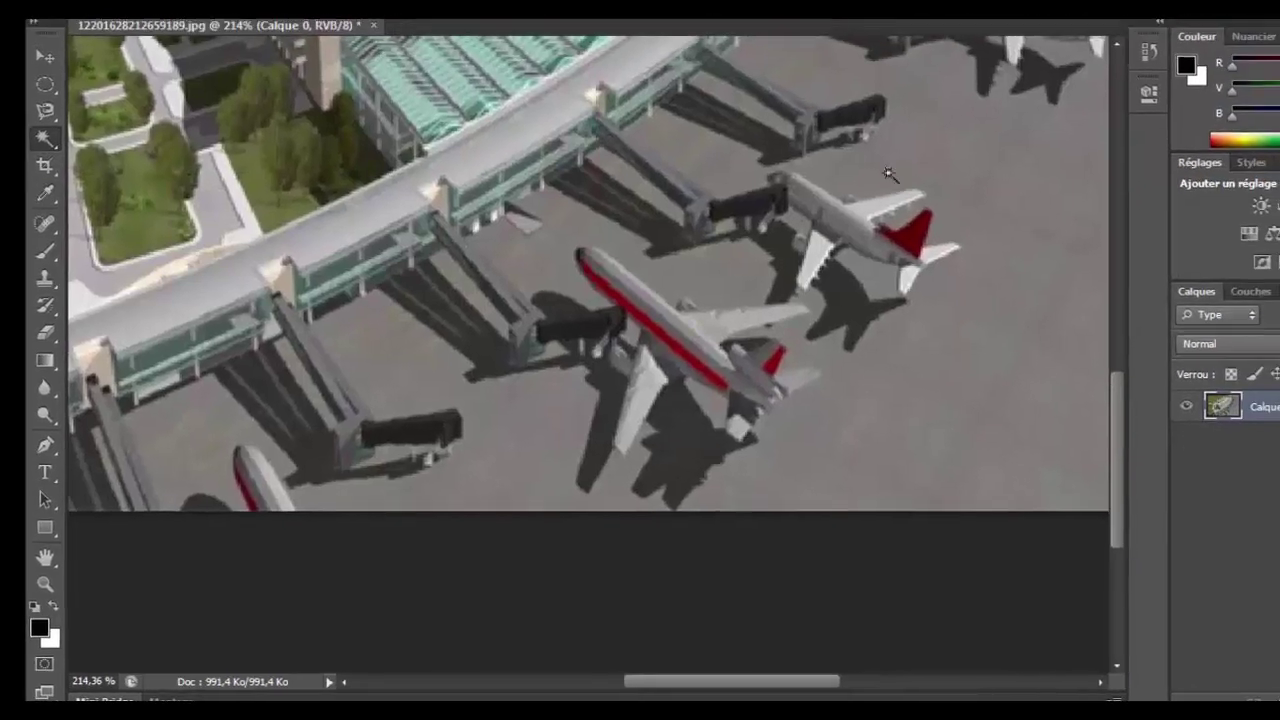
# Magic-wand several plane and jet-bridge shadows, then clear the overgrown selection.
pyautogui.scroll(1, 688, 160)
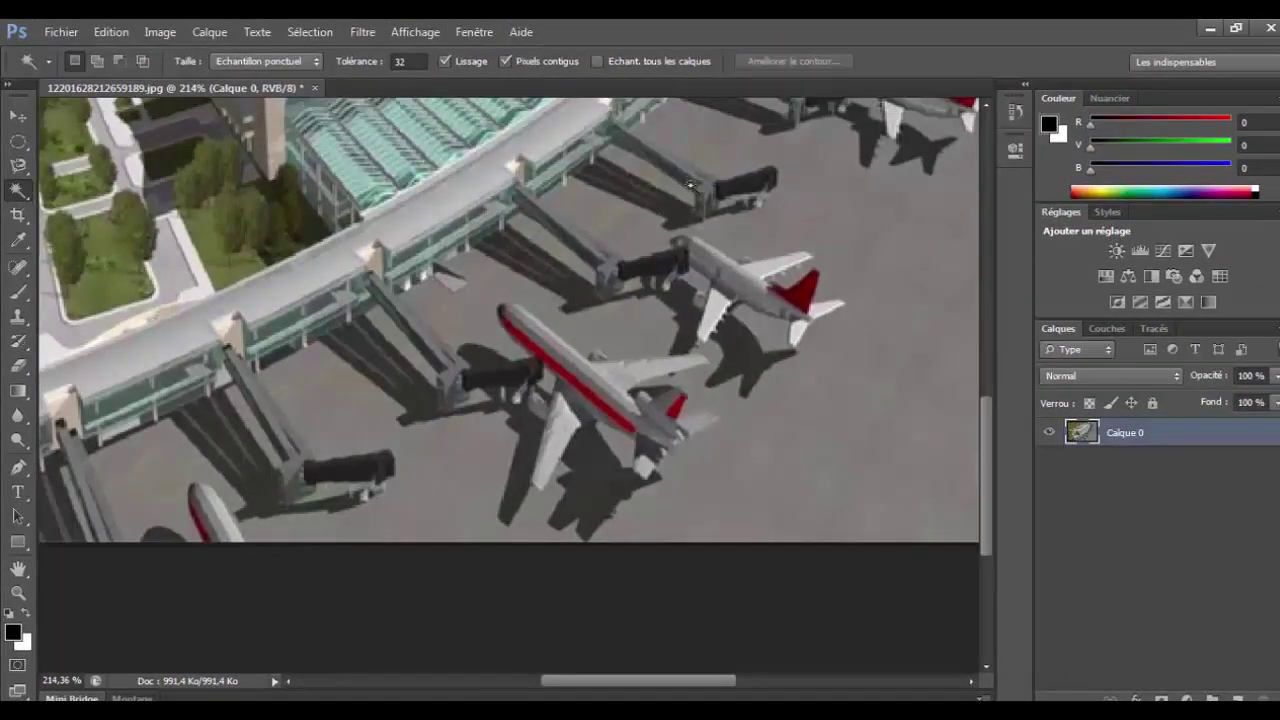
pyautogui.click(914, 150)
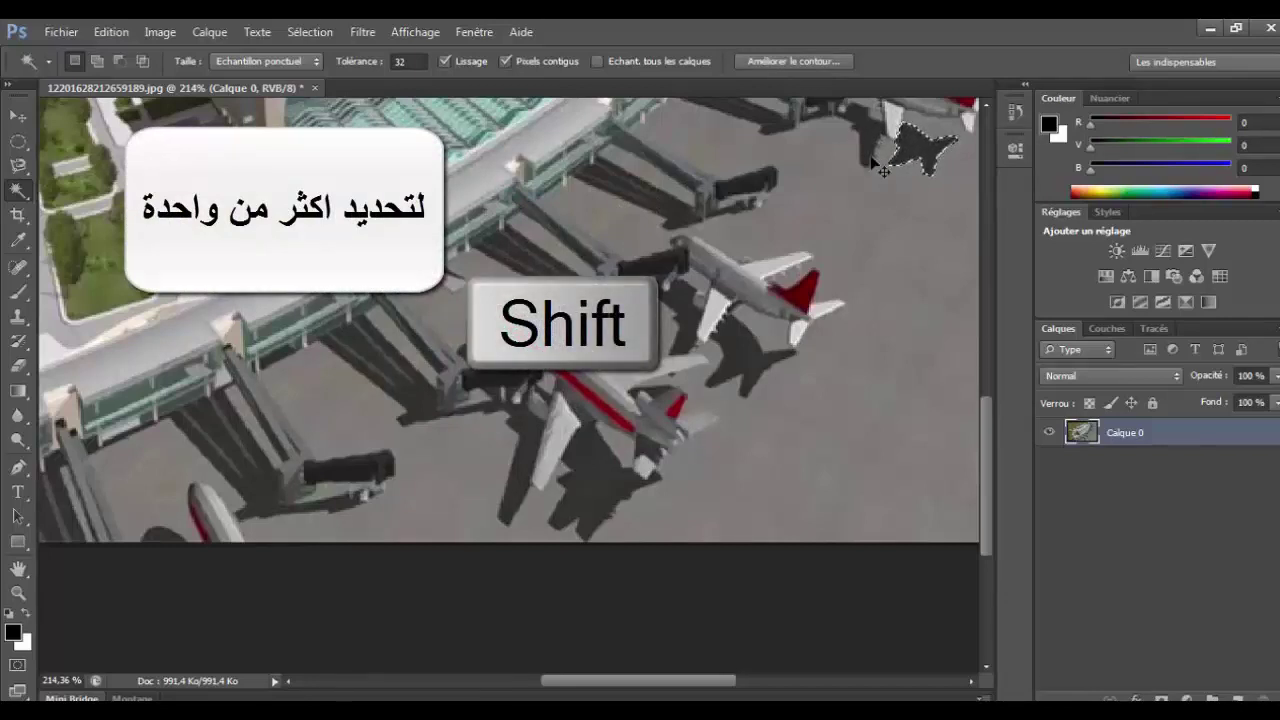
pyautogui.keyDown('shift'); pyautogui.click(866, 124); pyautogui.keyUp('shift')
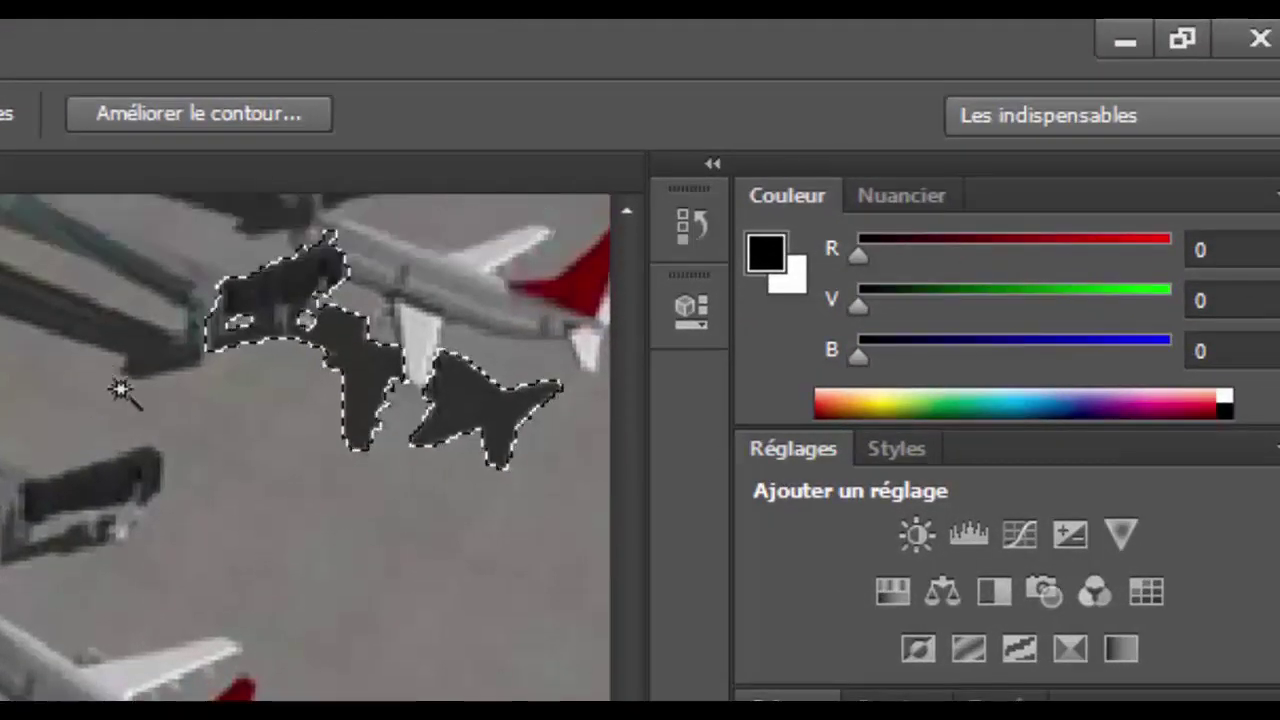
pyautogui.scroll(5, 120, 386)
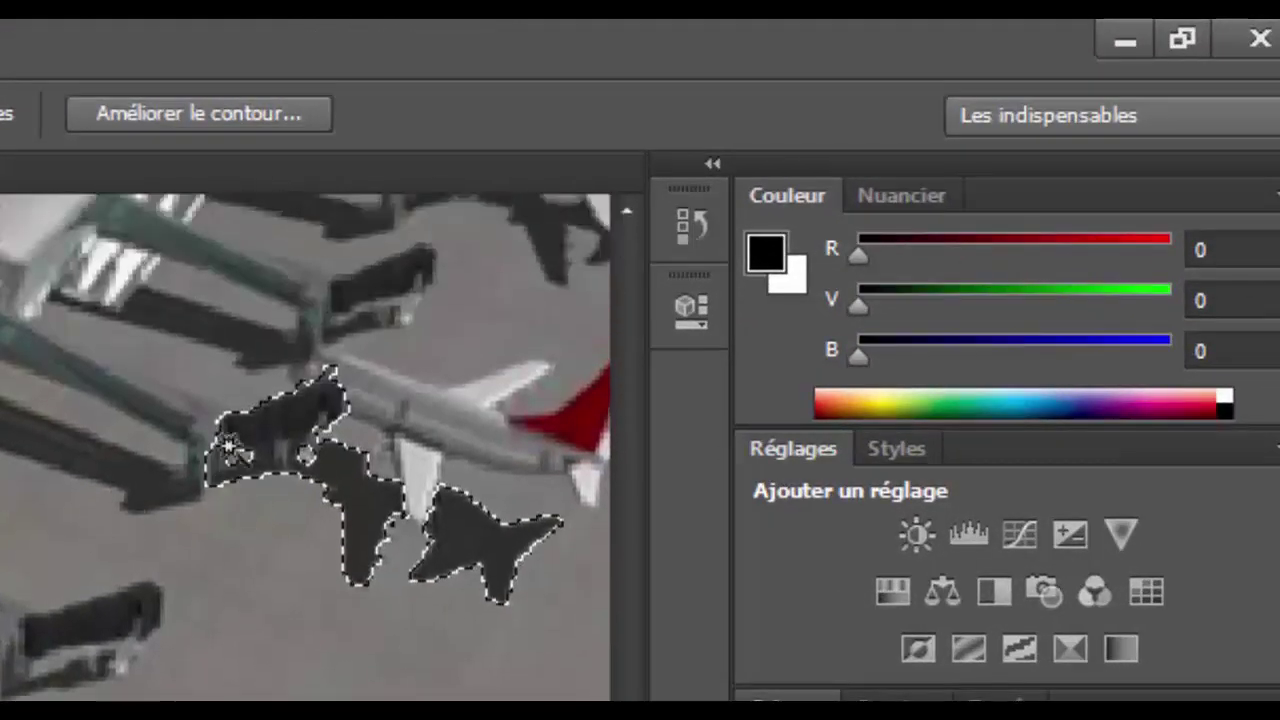
pyautogui.keyDown('shift'); pyautogui.click(65, 455); pyautogui.keyUp('shift')
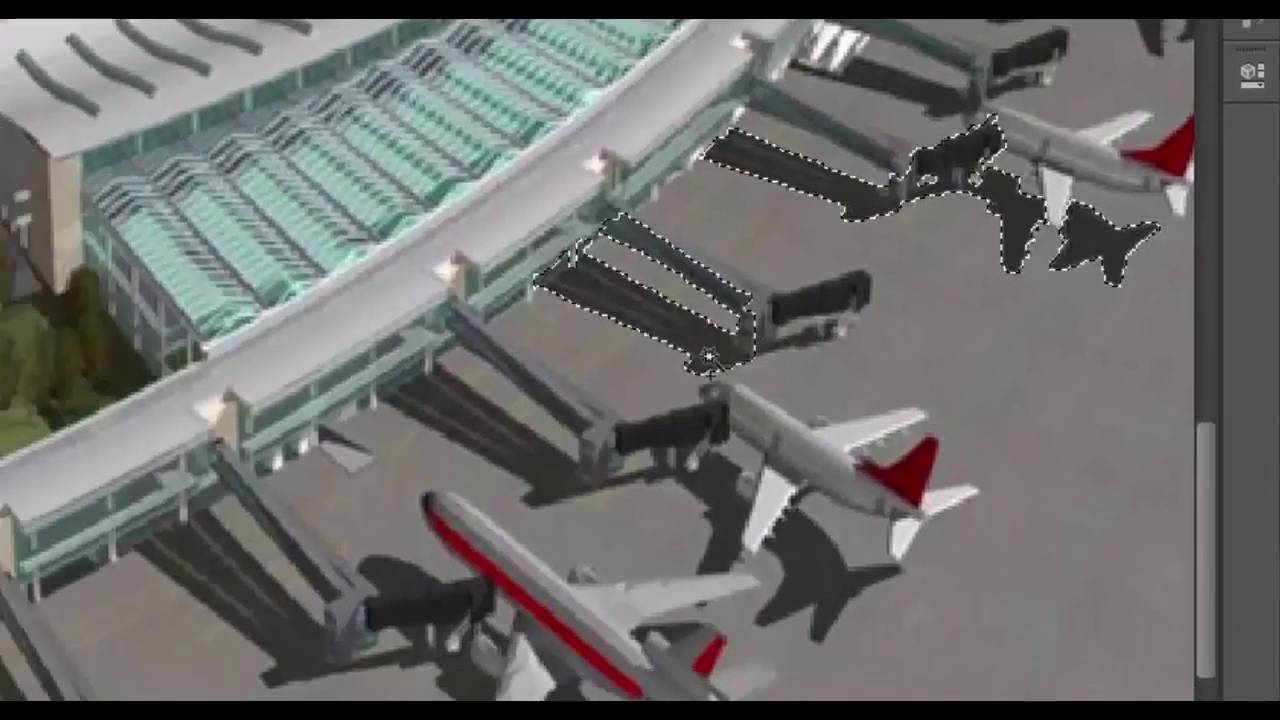
pyautogui.keyDown('shift'); pyautogui.click(700, 355); pyautogui.keyUp('shift')
pyautogui.keyDown('shift'); pyautogui.click(710, 355); pyautogui.keyUp('shift')
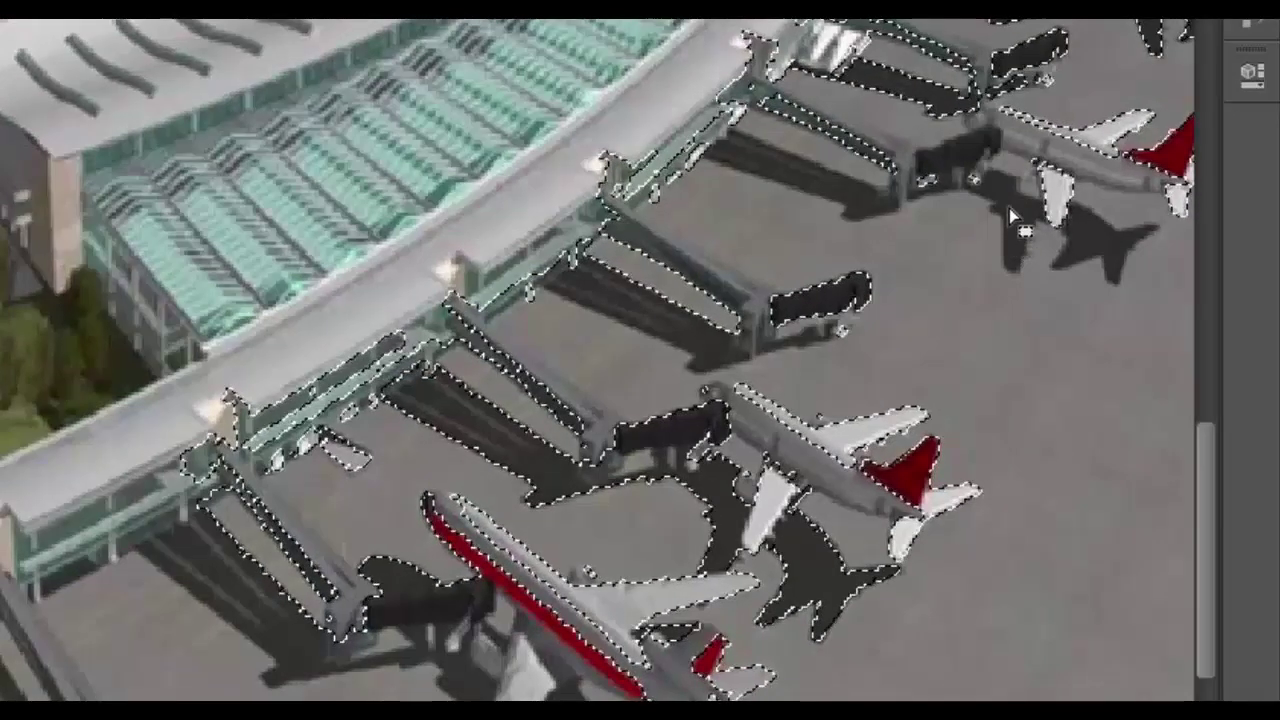
pyautogui.hotkey('ctrl', 'd')
# Magic-wand the upper-right plane shadow plus the adjacent and long upper jet-bridge shadows.
pyautogui.click(1076, 242)
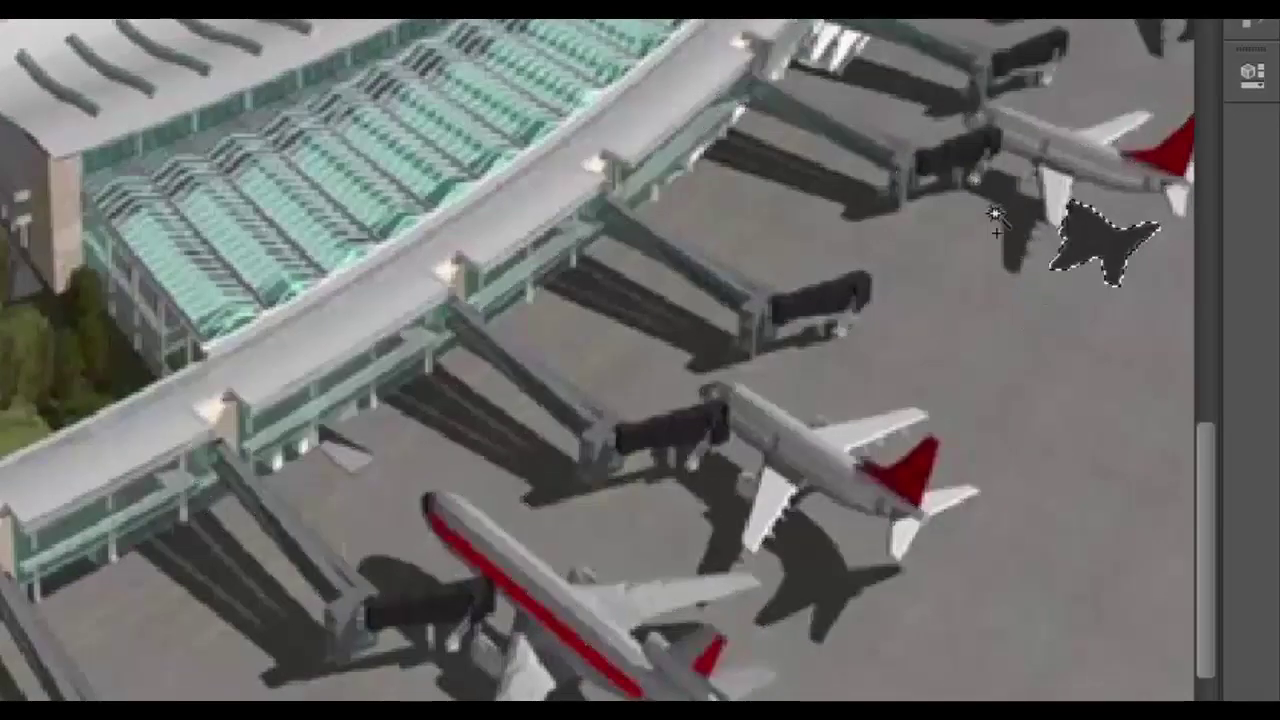
pyautogui.keyDown('shift'); pyautogui.click(955, 170); pyautogui.keyUp('shift')
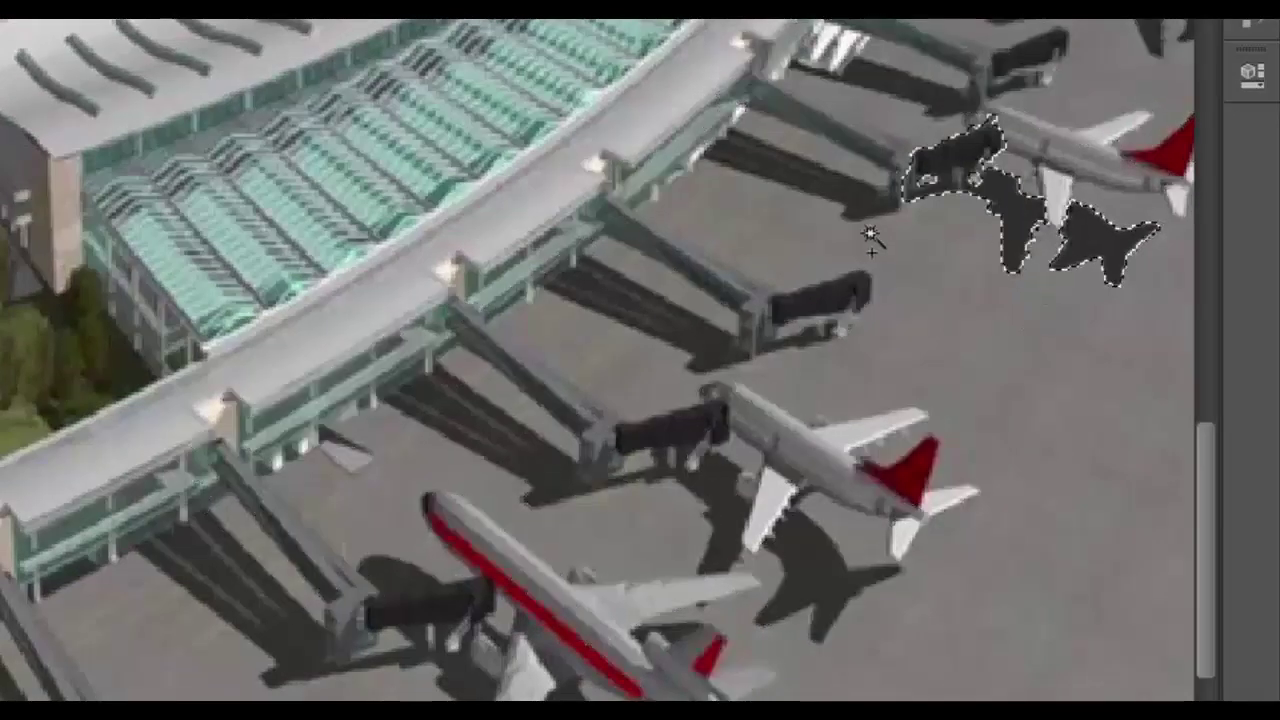
pyautogui.keyDown('shift'); pyautogui.click(791, 177); pyautogui.keyUp('shift')
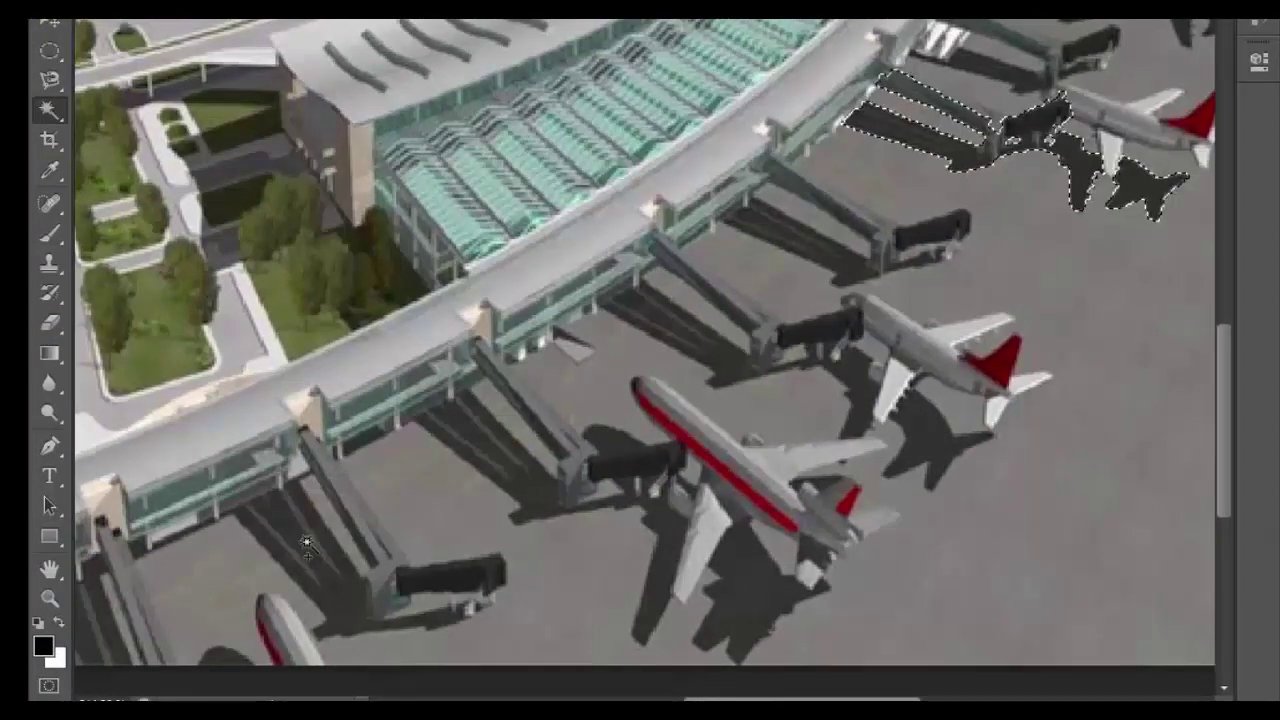
# Add the lower-left jet-bridge shadow and drag all selected shadows, leaving transparent gaps.
pyautogui.keyDown('shift'); pyautogui.click(307, 543); pyautogui.keyUp('shift')
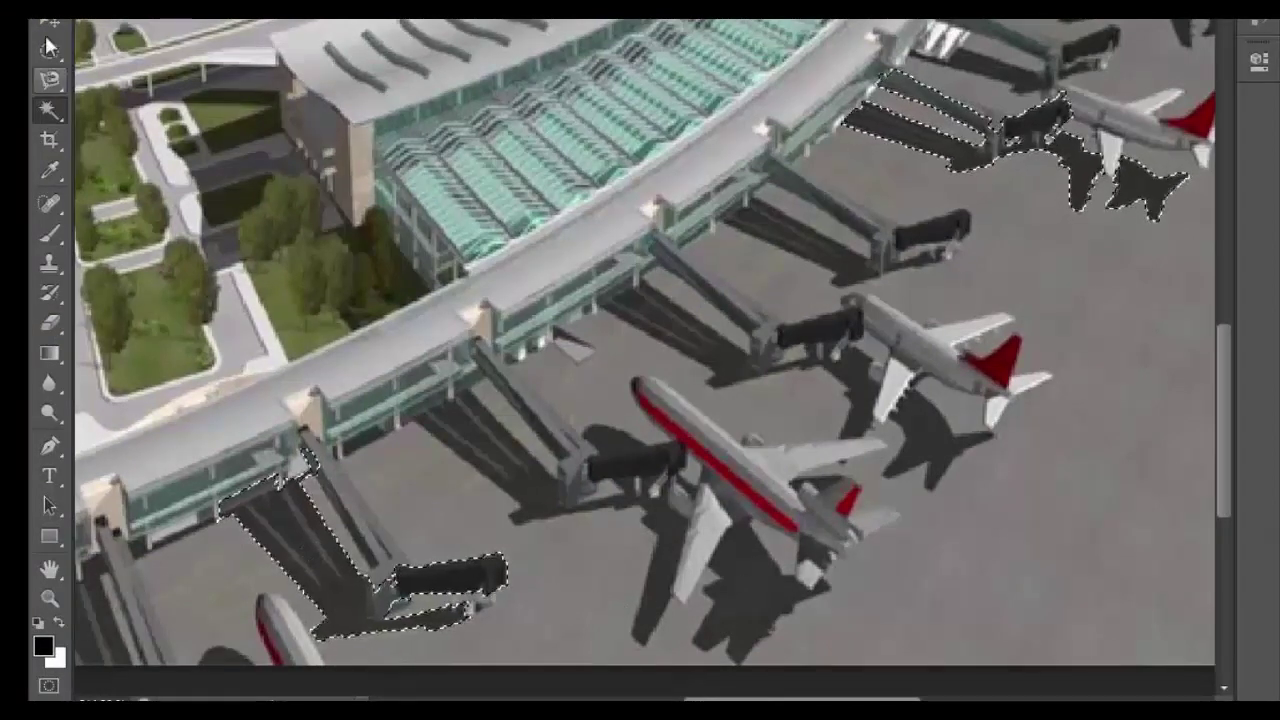
pyautogui.moveTo(302, 480); pyautogui.dragTo(299, 520)
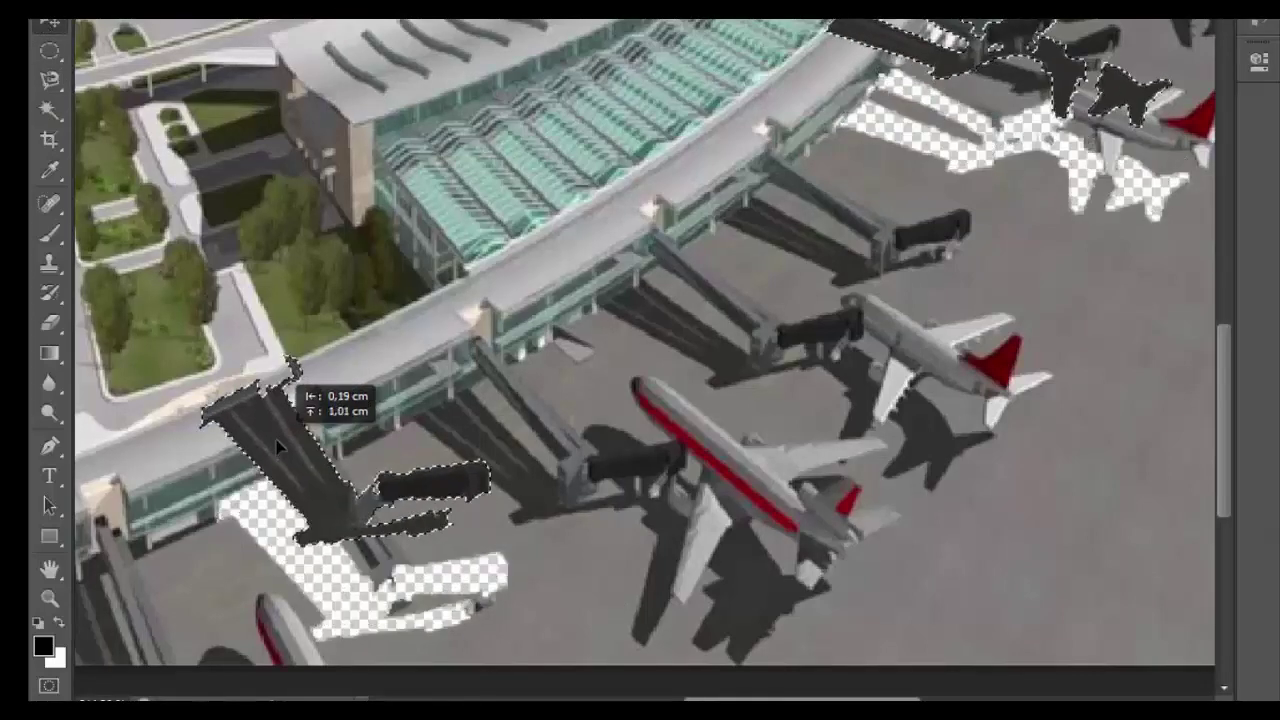